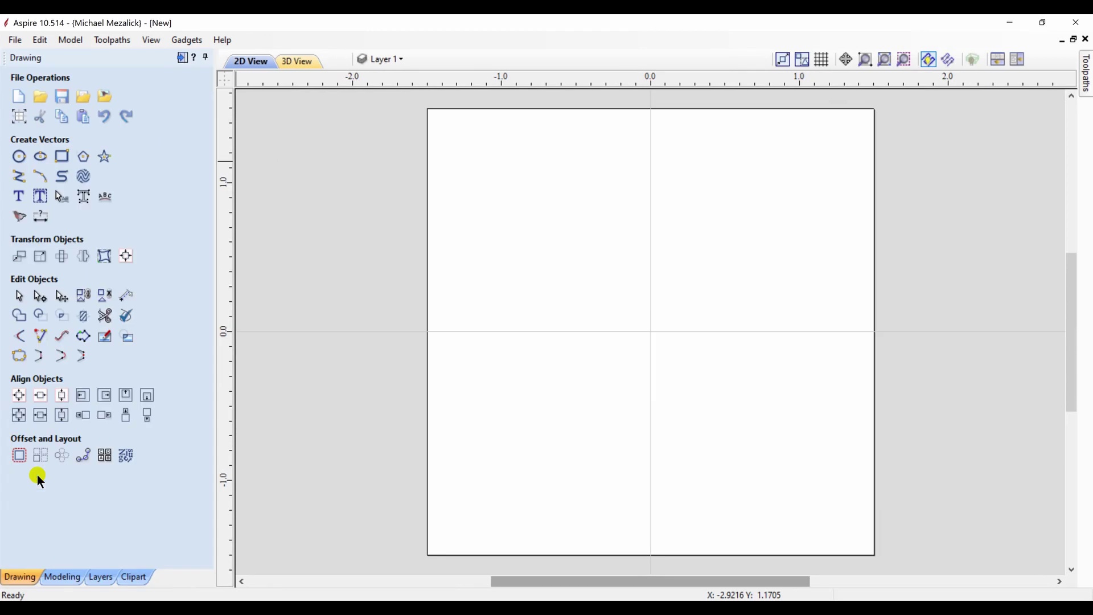
Step: Draw a circle centred at X 0, Y 0 with a diameter of 2.9611 inches
{"action": "left_click", "coordinate": [19, 160]}
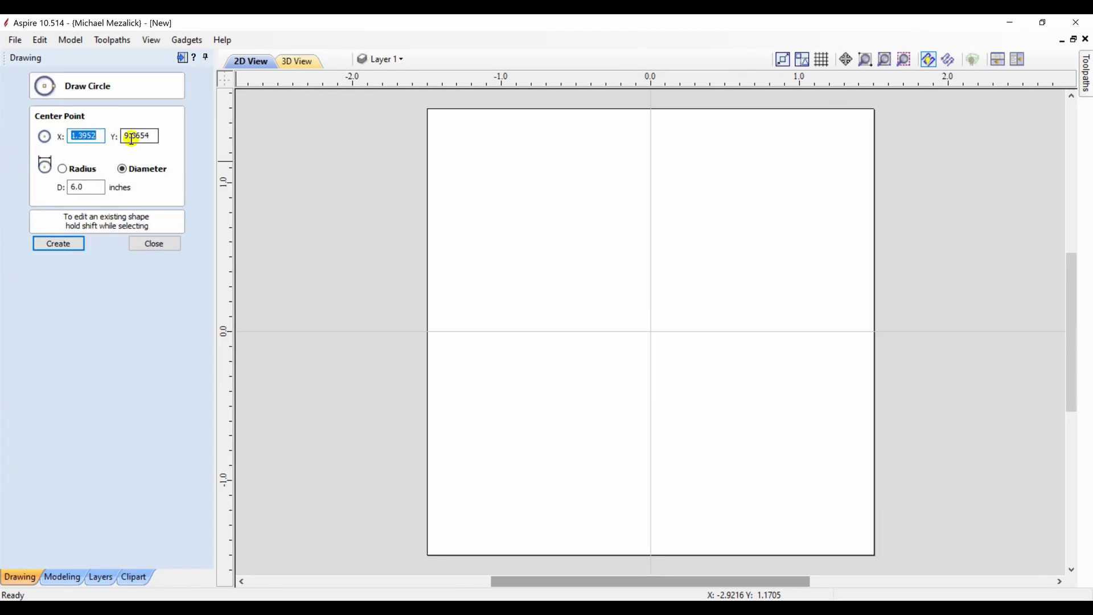
{"action": "type", "text": "0"}
{"action": "key", "text": "Tab"}
{"action": "type", "text": "0"}
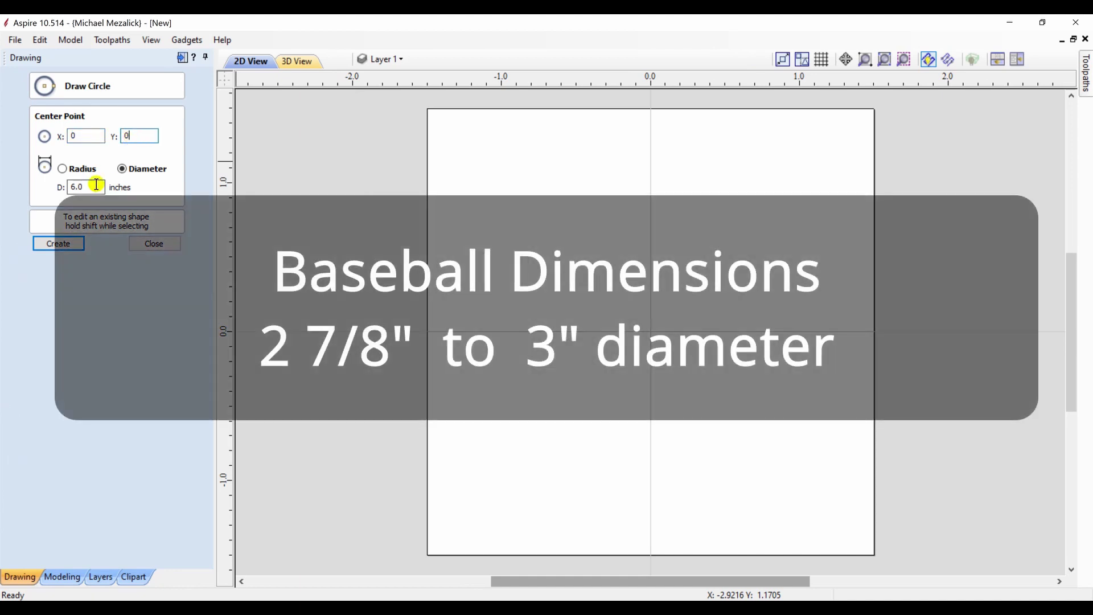
{"action": "left_click_drag", "start_coordinate": [98, 187], "coordinate": [67, 190]}
{"action": "type", "text": "2.9"}
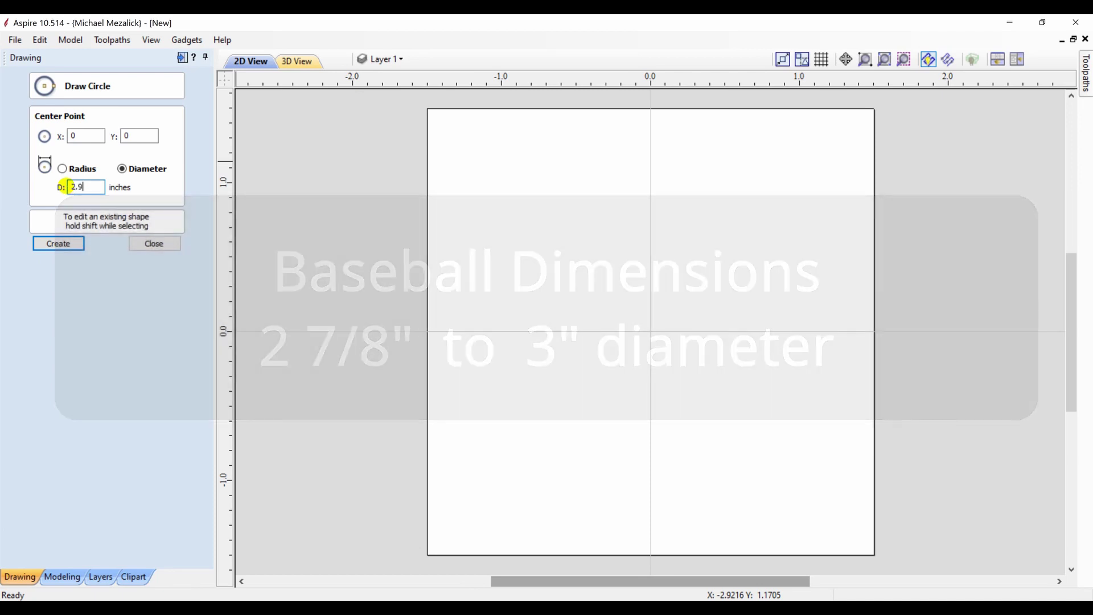
{"action": "type", "text": "611"}
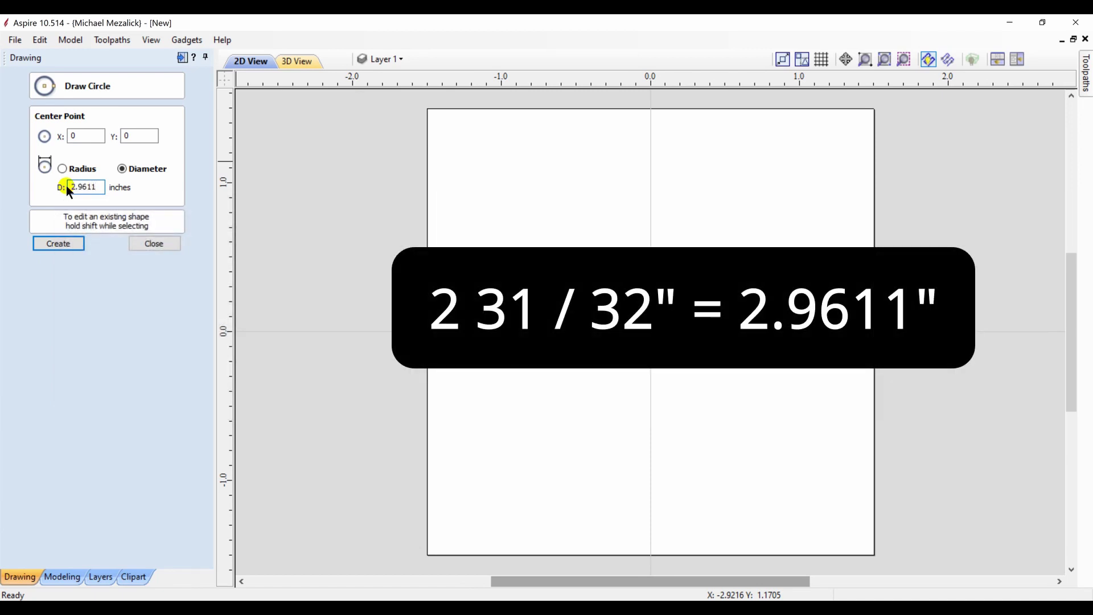
{"action": "left_click", "coordinate": [67, 249]}
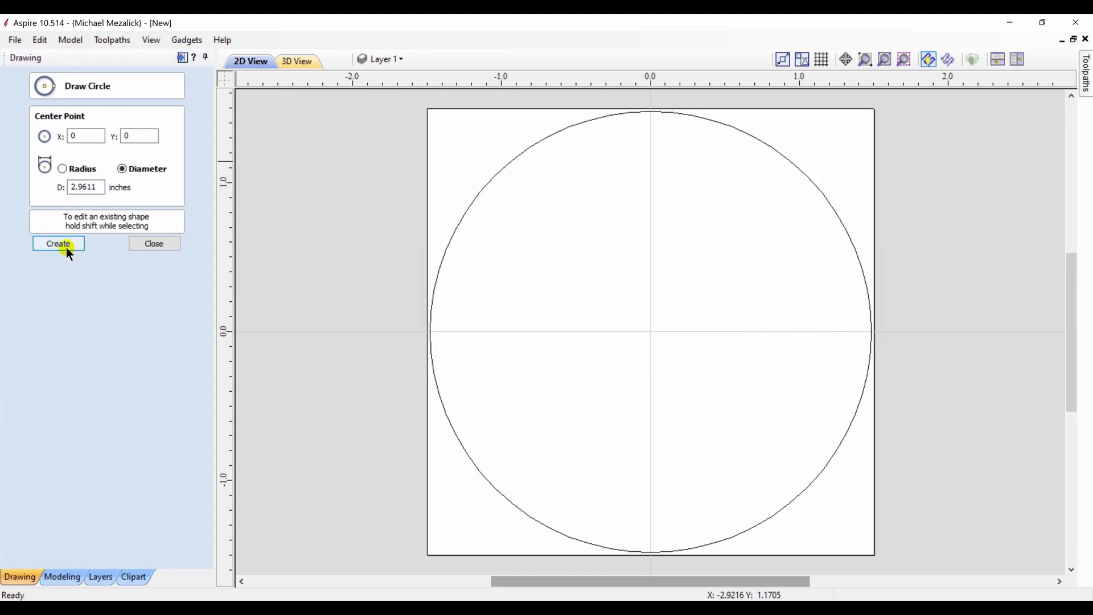
{"action": "left_click", "coordinate": [152, 244]}
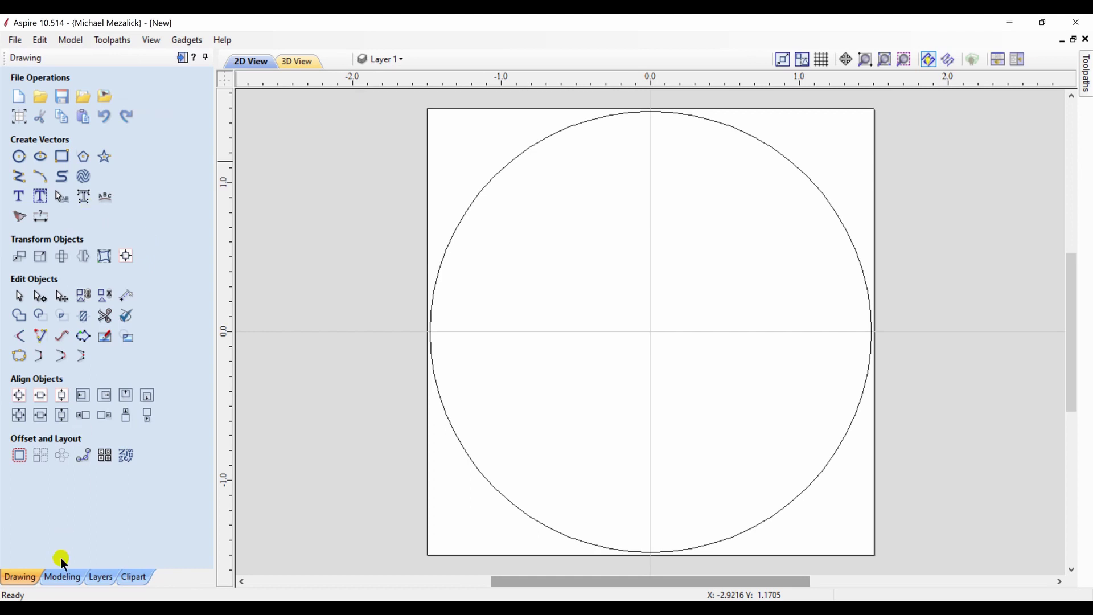
Step: Create a round-profile 3D component from the circle at a 90° angle with no height limit, and inspect it in 3D
{"action": "left_click", "coordinate": [61, 577]}
{"action": "left_click", "coordinate": [20, 99]}
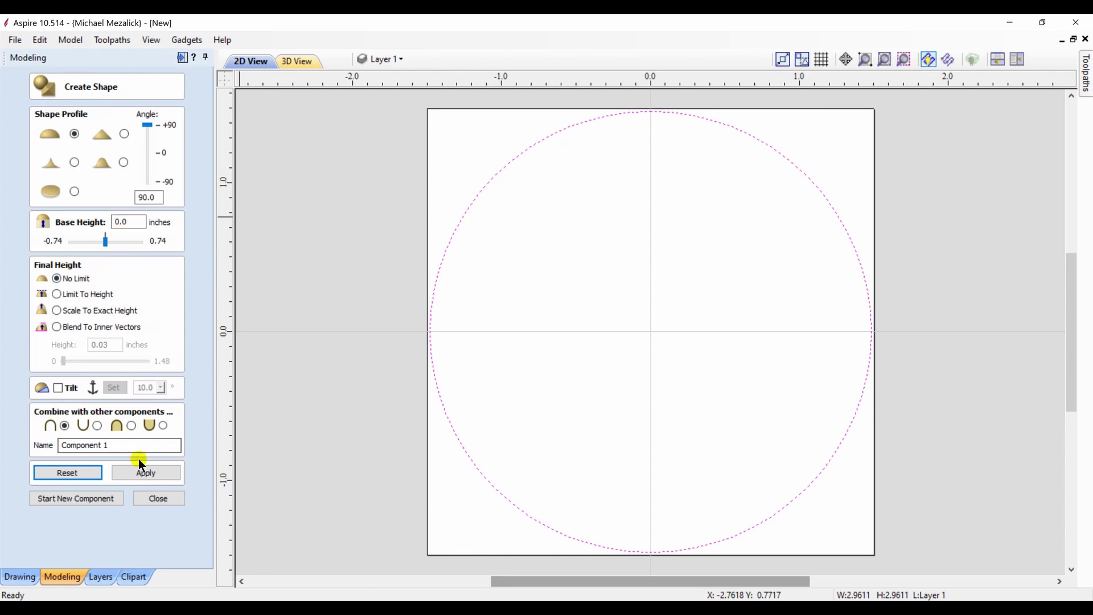
{"action": "left_click", "coordinate": [142, 477]}
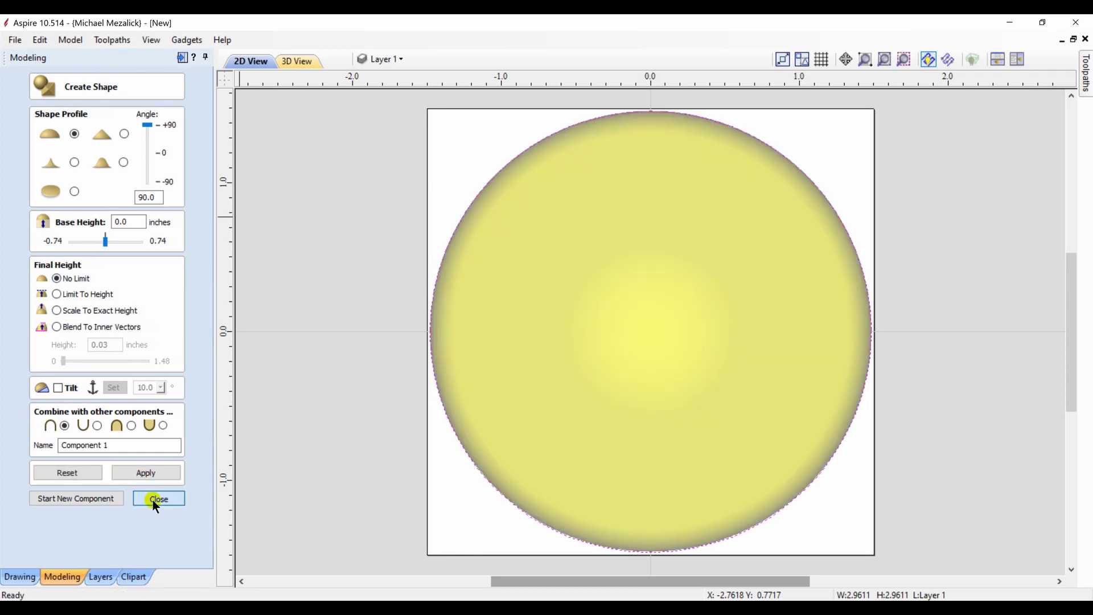
{"action": "left_click", "coordinate": [152, 500]}
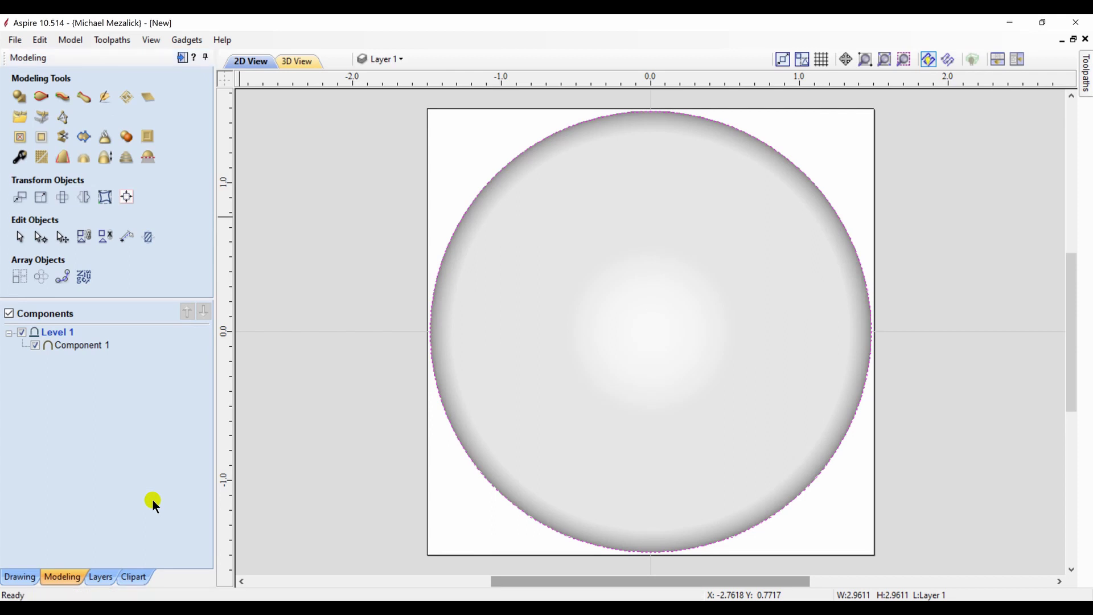
{"action": "key", "text": "F4"}
{"action": "left_click_drag", "start_coordinate": [818, 486], "coordinate": [708, 460]}
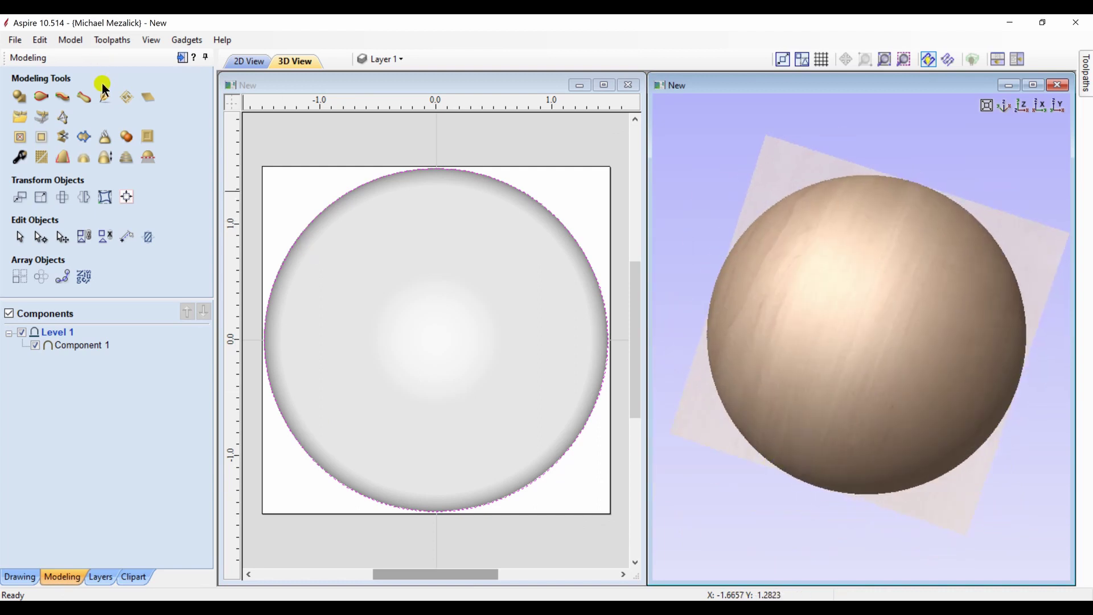
Step: Import the baseball stitching bitmap and enlarge it about its centre to about 5.29 by 2.45 inches
{"action": "left_click", "coordinate": [17, 578]}
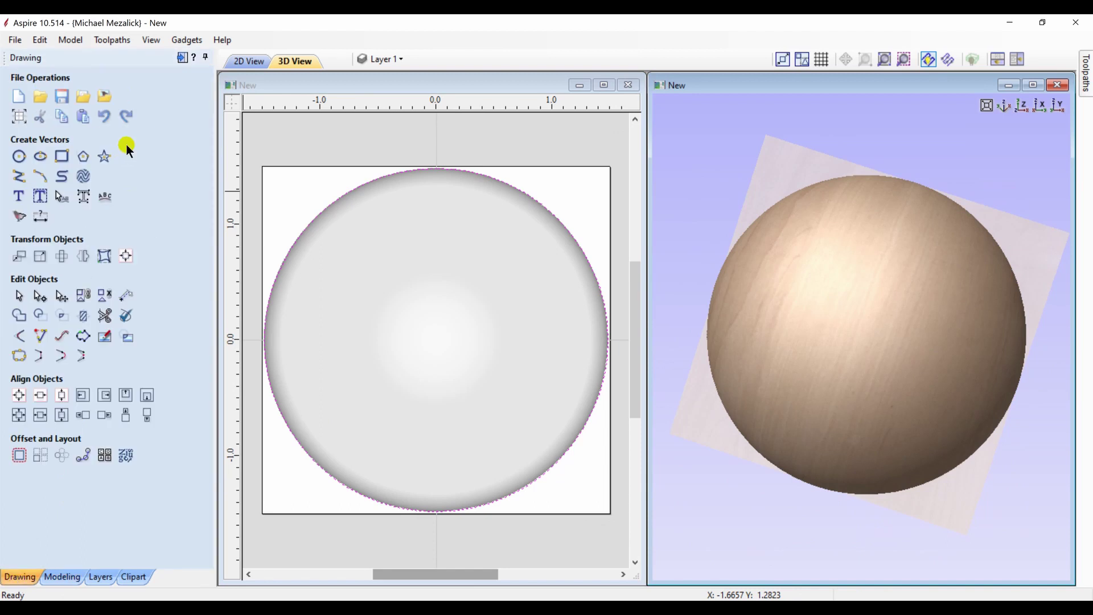
{"action": "left_click", "coordinate": [104, 99]}
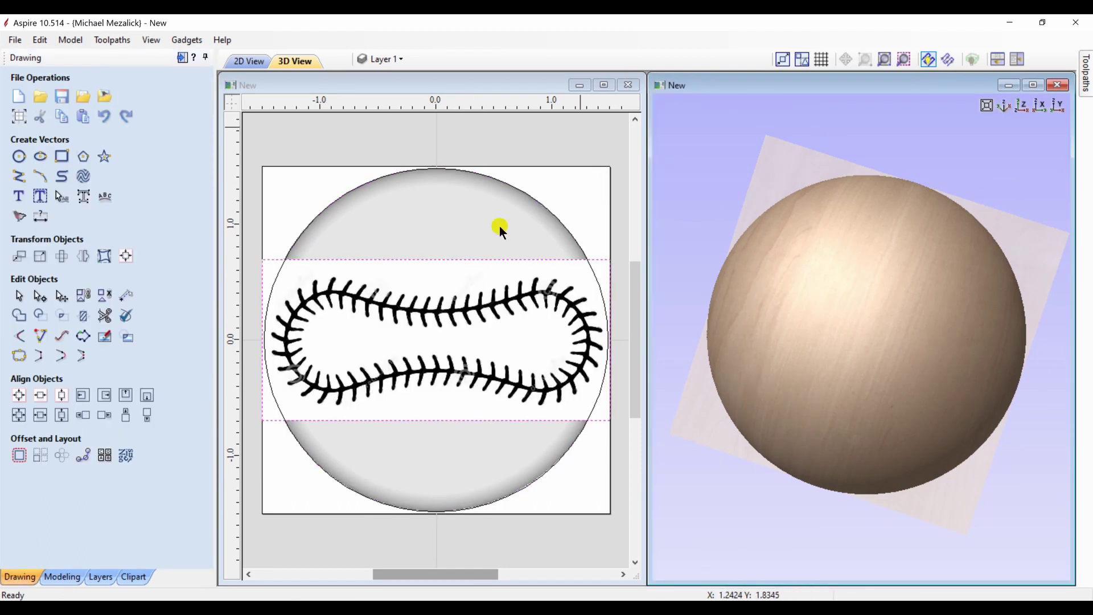
{"action": "left_click", "coordinate": [604, 85]}
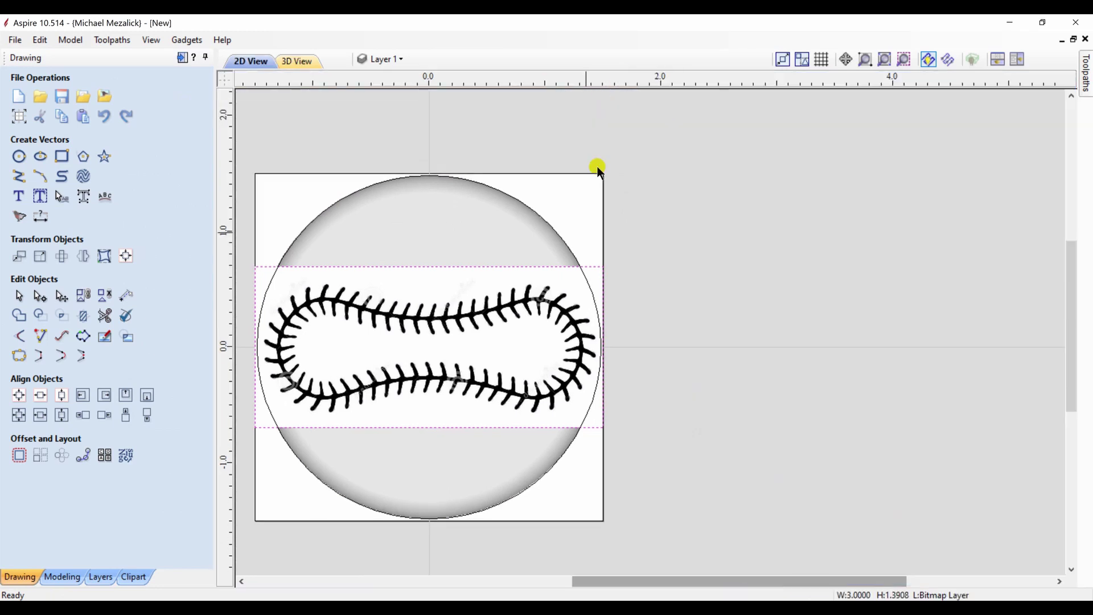
{"action": "left_click", "coordinate": [575, 273]}
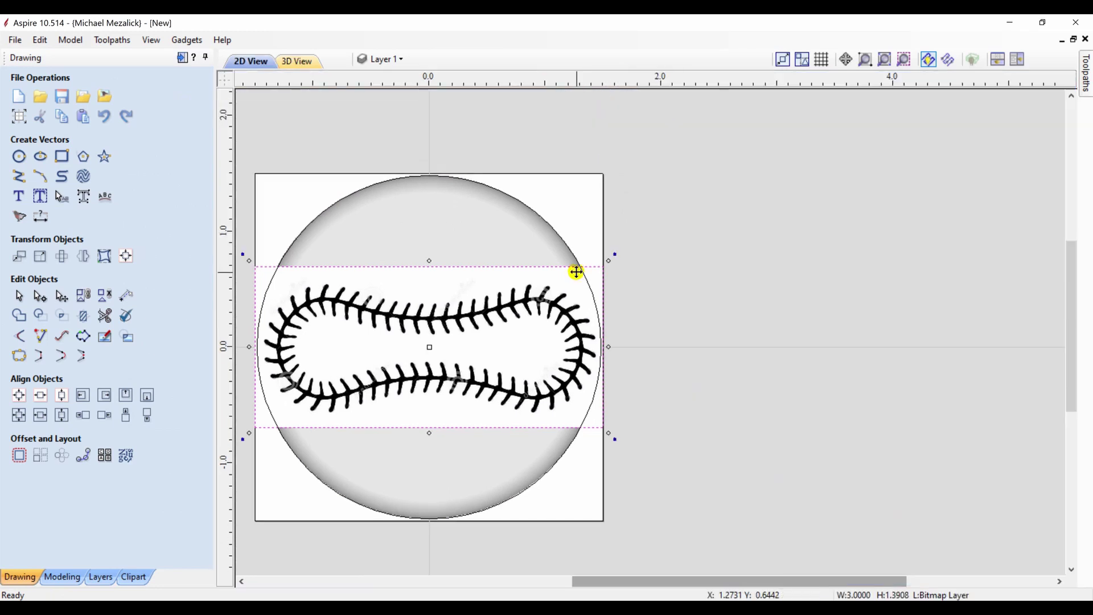
{"action": "left_click", "coordinate": [884, 58]}
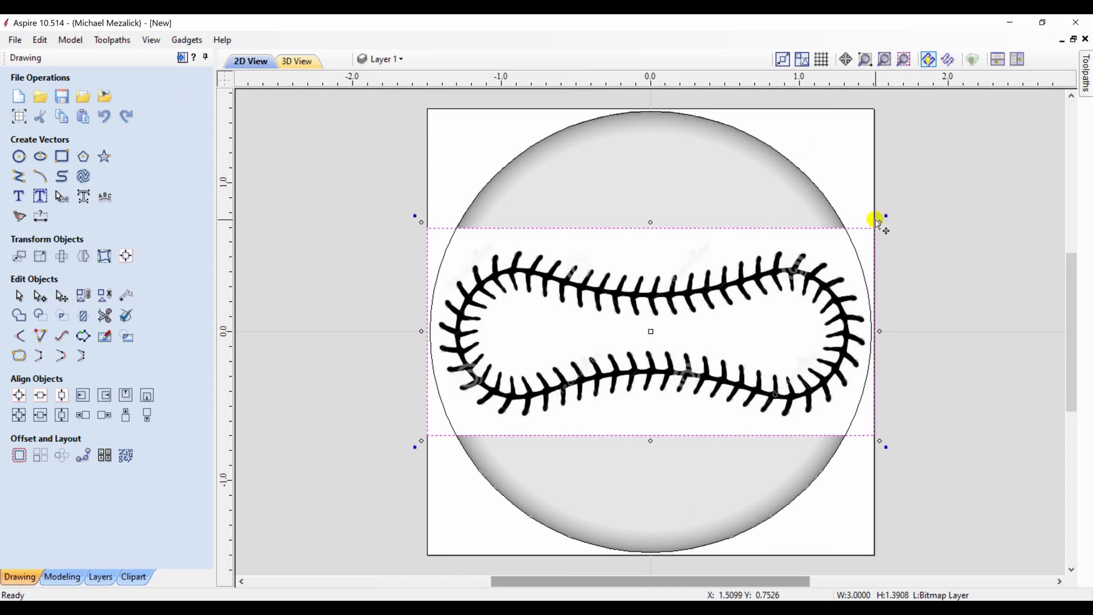
{"action": "left_click_drag", "start_coordinate": [883, 222], "coordinate": [1021, 149]}
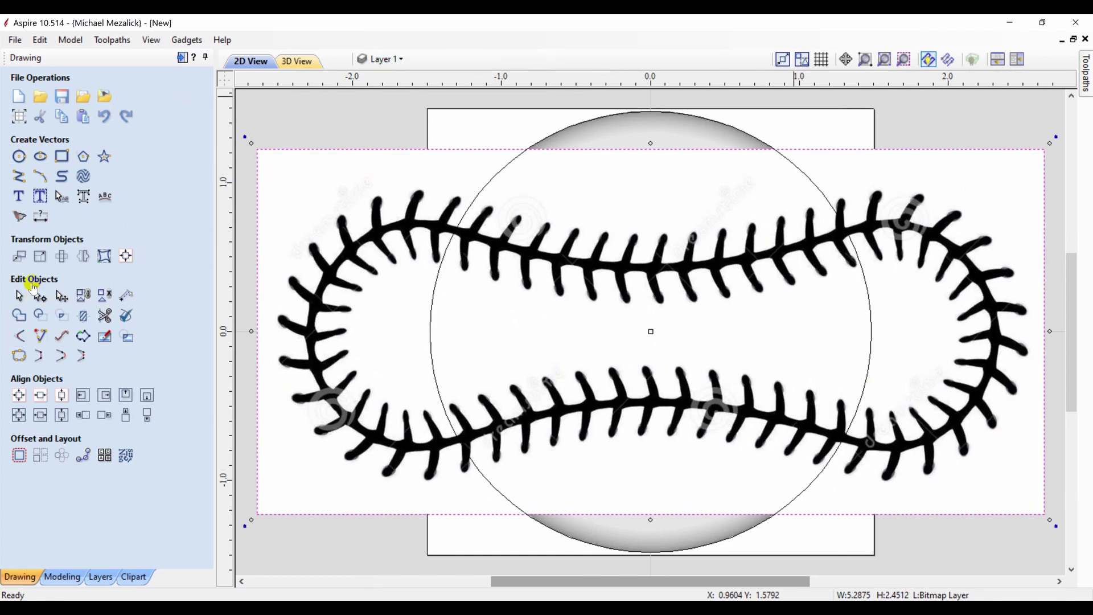
Step: Trace the stitching bitmap in black/white with a threshold of 0.85, and delete the source bitmap
{"action": "left_click", "coordinate": [19, 218]}
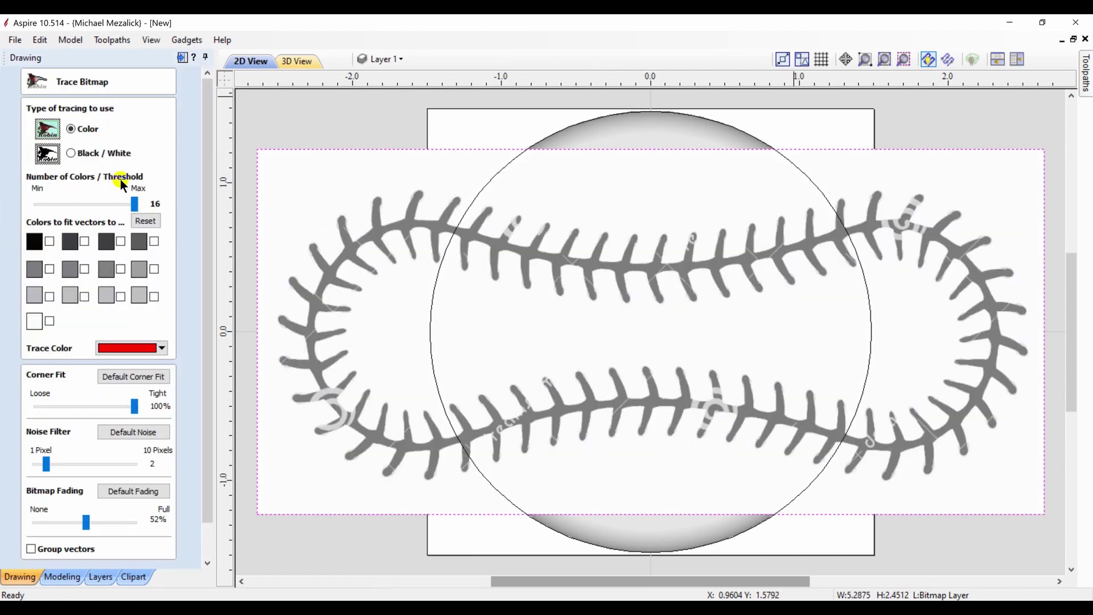
{"action": "left_click", "coordinate": [71, 153]}
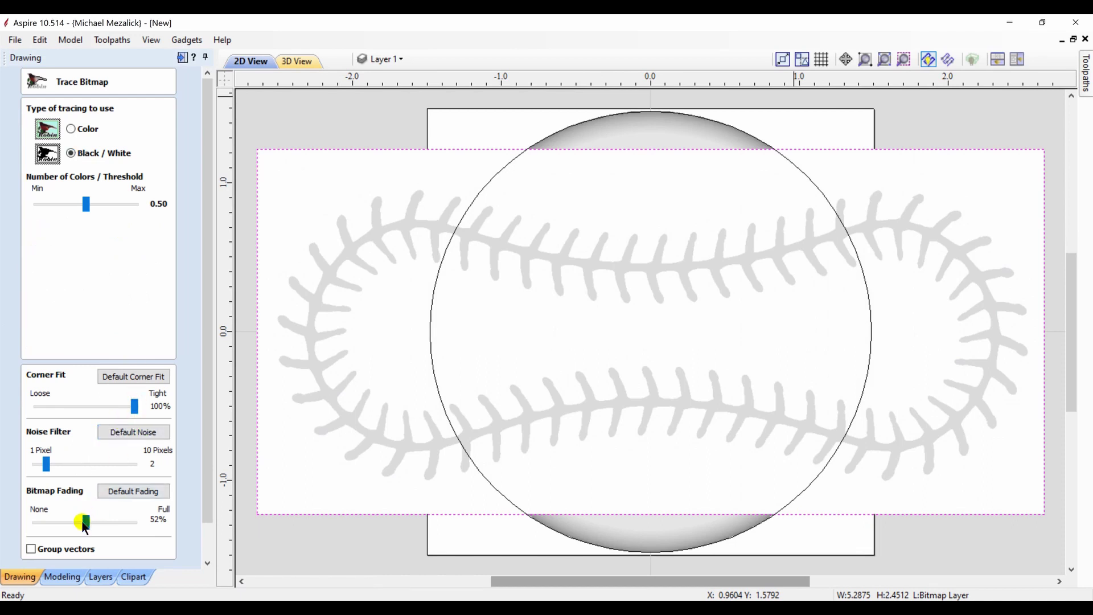
{"action": "left_click_drag", "start_coordinate": [86, 208], "coordinate": [121, 210]}
{"action": "left_click_drag", "start_coordinate": [203, 458], "coordinate": [209, 535]}
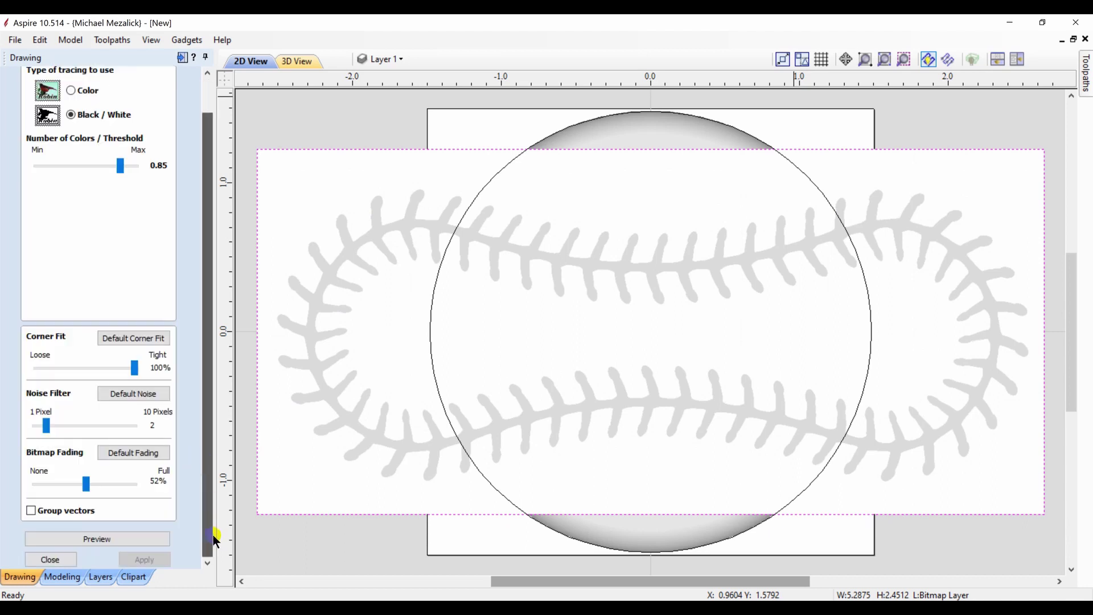
{"action": "left_click", "coordinate": [99, 539]}
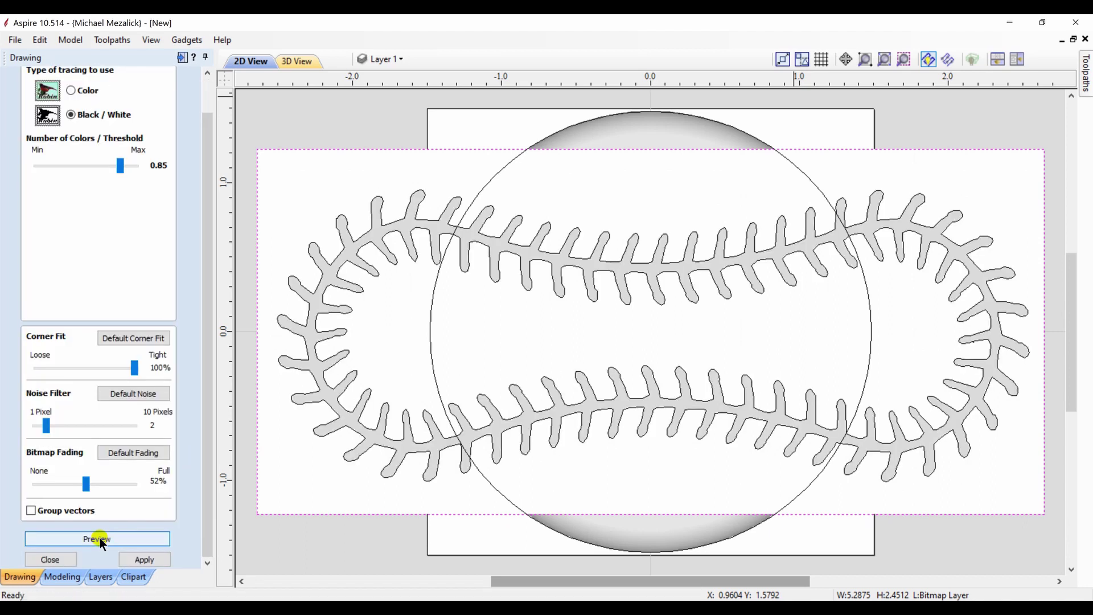
{"action": "left_click", "coordinate": [140, 560]}
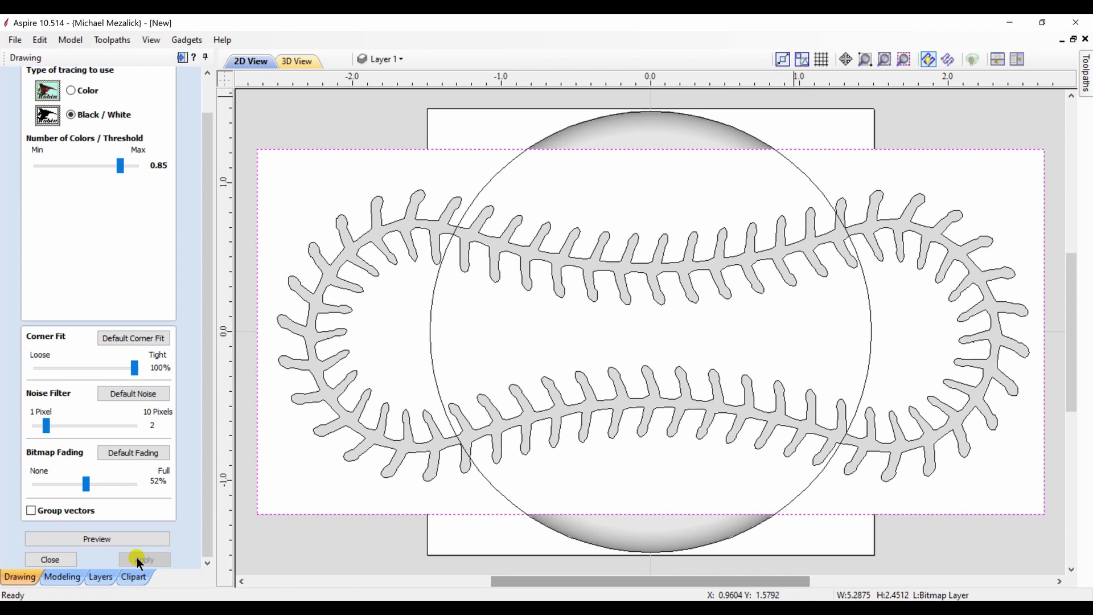
{"action": "left_click", "coordinate": [58, 559]}
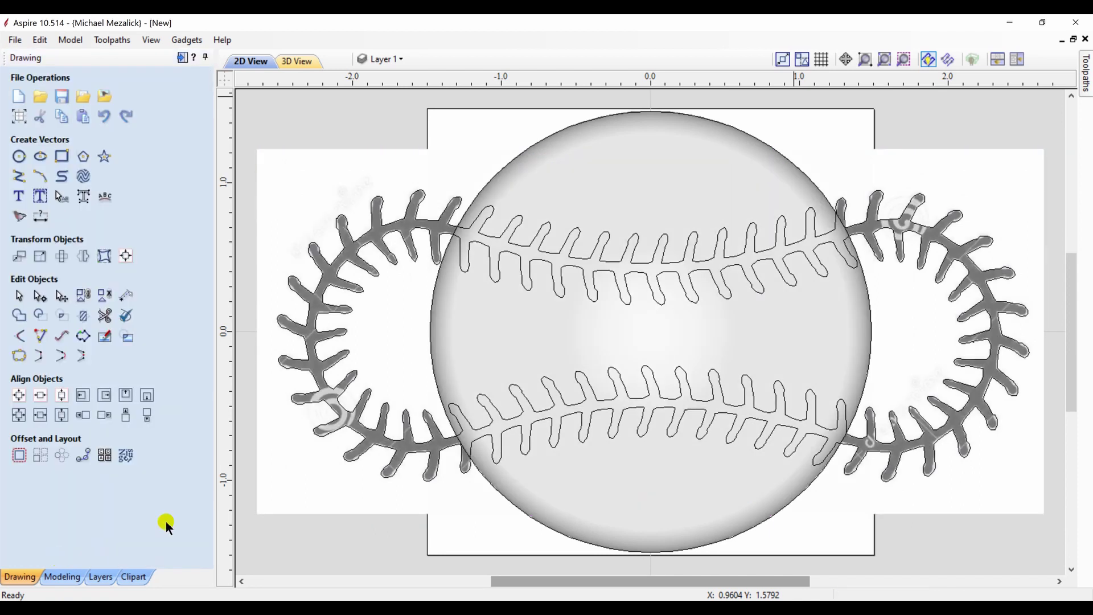
{"action": "left_click", "coordinate": [287, 498]}
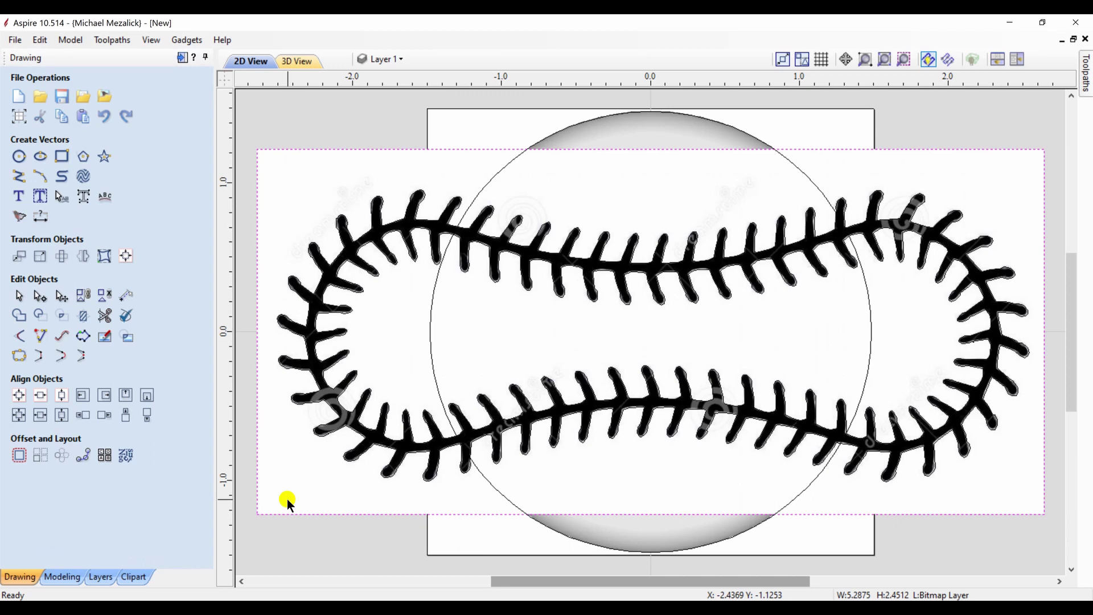
{"action": "key", "text": "Delete"}
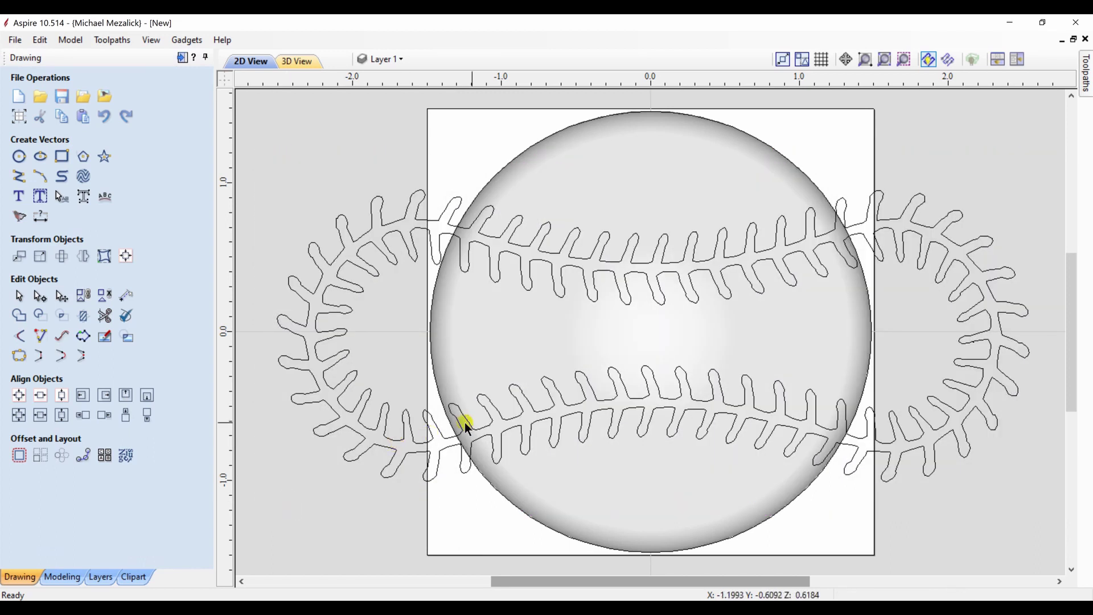
Step: Create a round-profile shape from both traced stitching vectors with a 32.4° angle and a base height of 0.1036 inches
{"action": "left_click", "coordinate": [490, 419]}
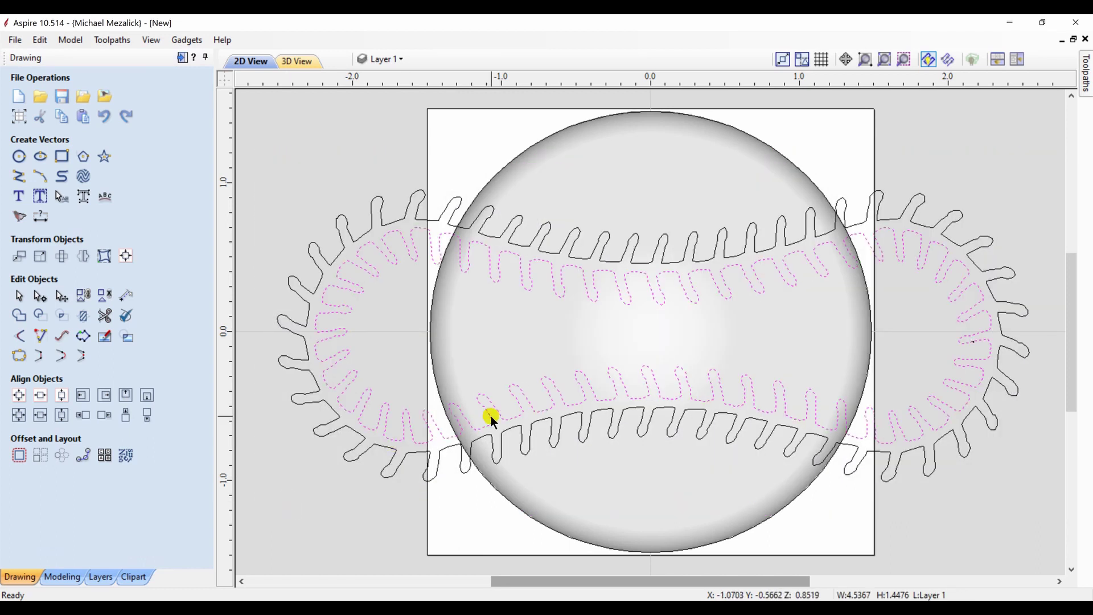
{"action": "left_click", "coordinate": [499, 442], "text": "shift"}
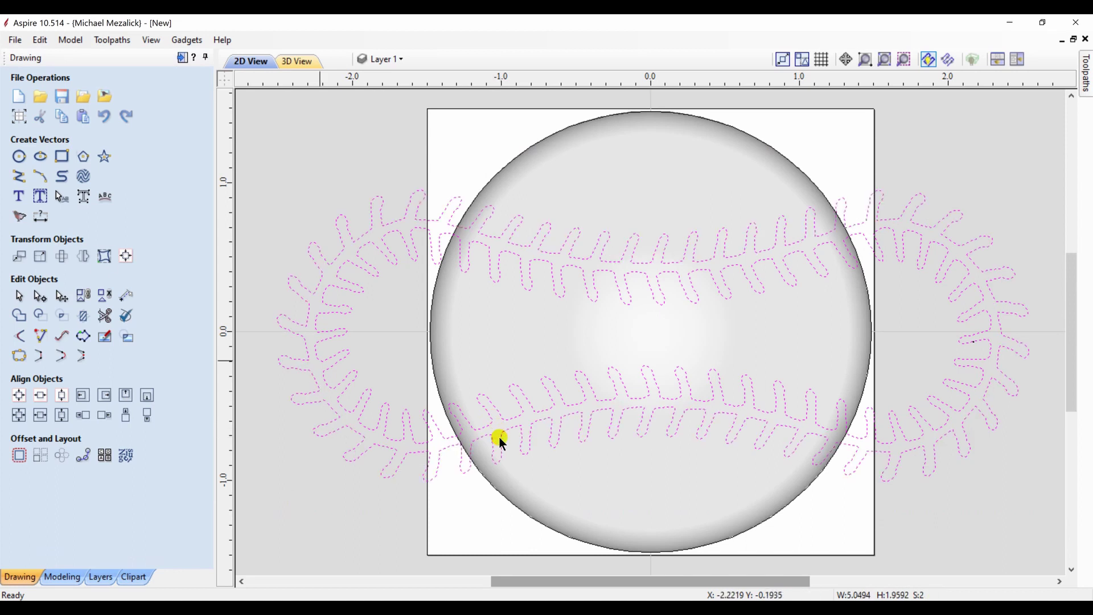
{"action": "left_click", "coordinate": [62, 578]}
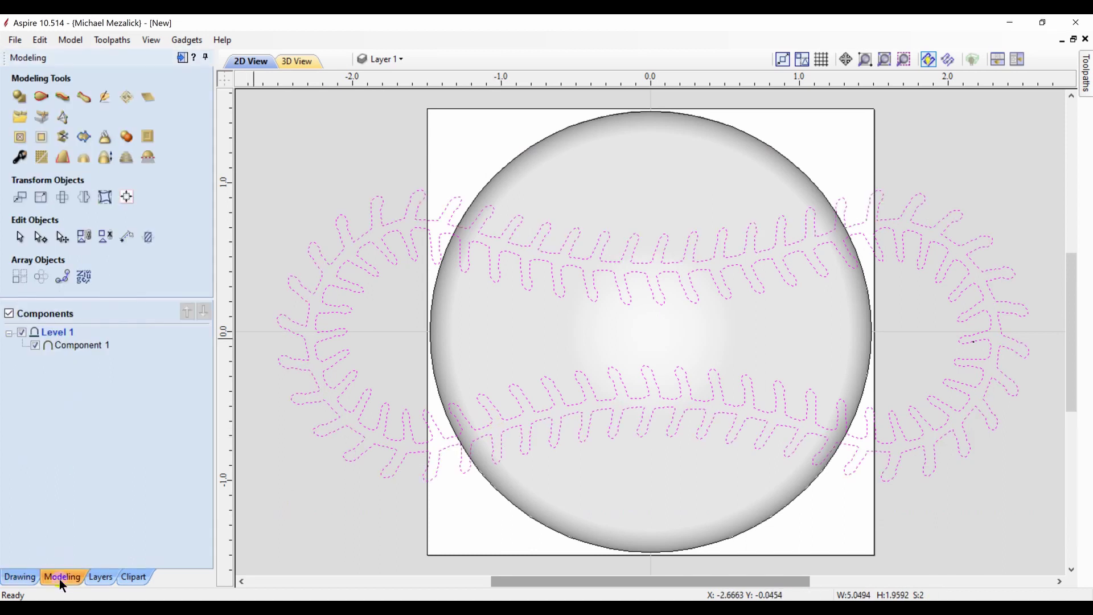
{"action": "left_click", "coordinate": [18, 95]}
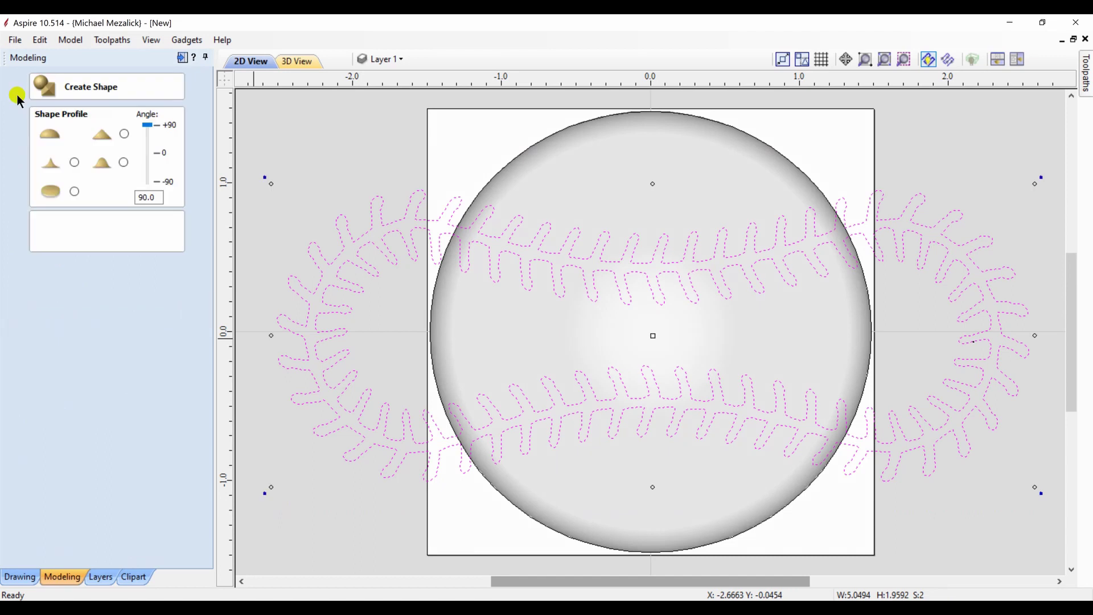
{"action": "left_click_drag", "start_coordinate": [152, 127], "coordinate": [152, 148]}
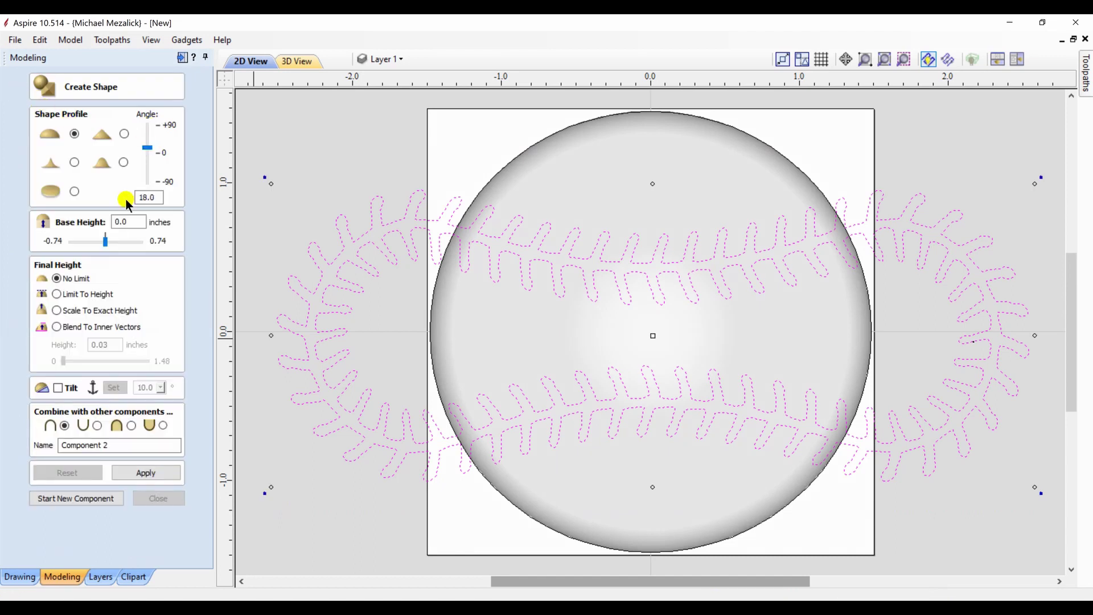
{"action": "left_click", "coordinate": [106, 242]}
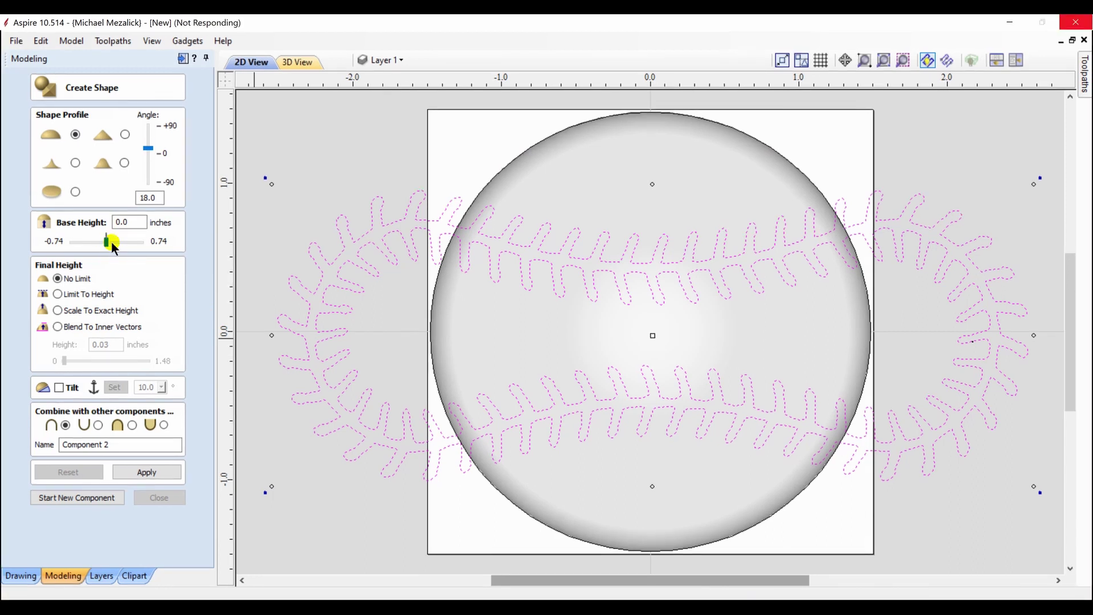
{"action": "left_click_drag", "start_coordinate": [109, 243], "coordinate": [112, 243]}
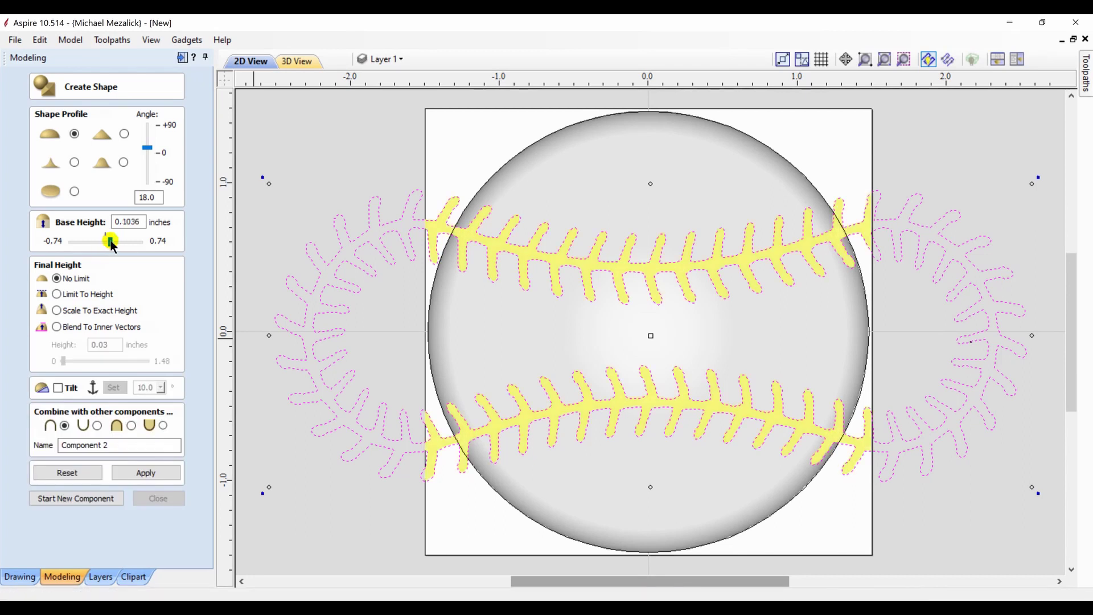
{"action": "left_click", "coordinate": [141, 471]}
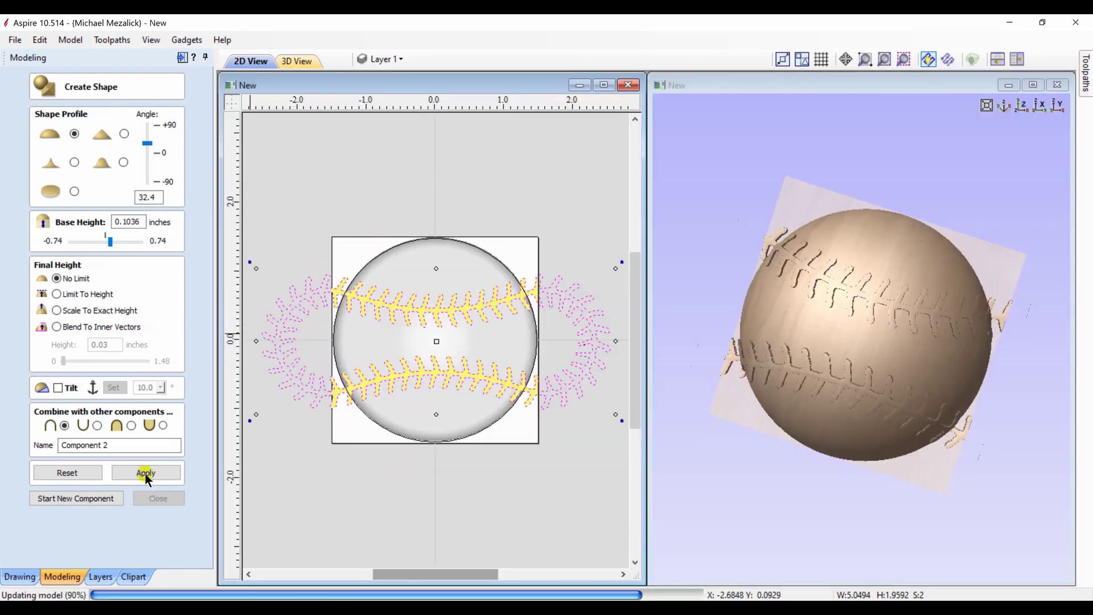
Step: Refine the stitching component to a 46.8° angle and 0.074-inch base height, checking it from above in 3D
{"action": "left_click", "coordinate": [1020, 107]}
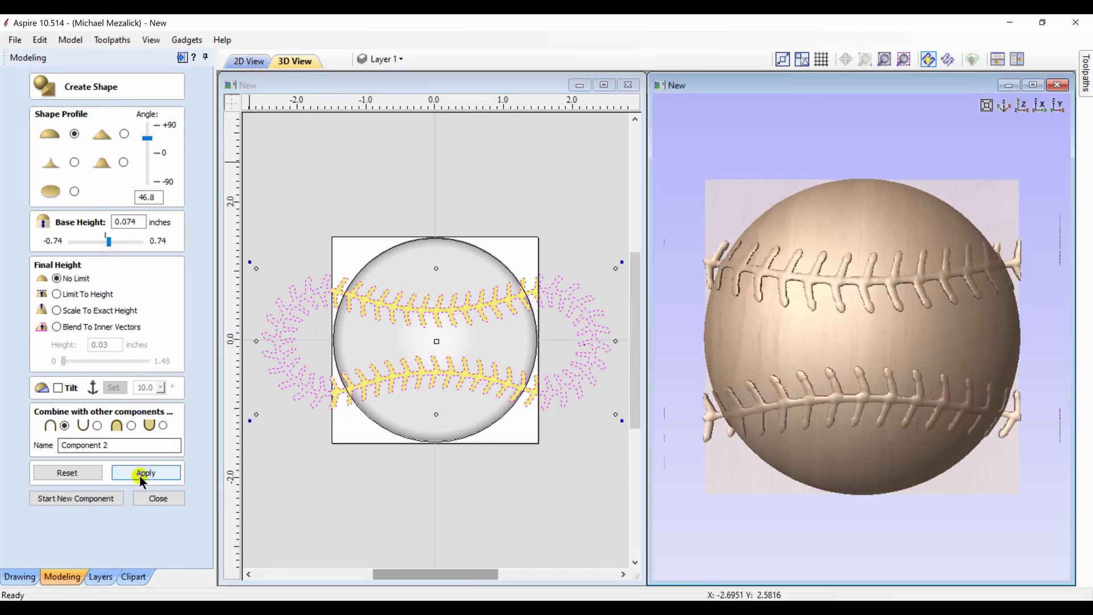
{"action": "left_click", "coordinate": [141, 475]}
{"action": "left_click", "coordinate": [155, 500]}
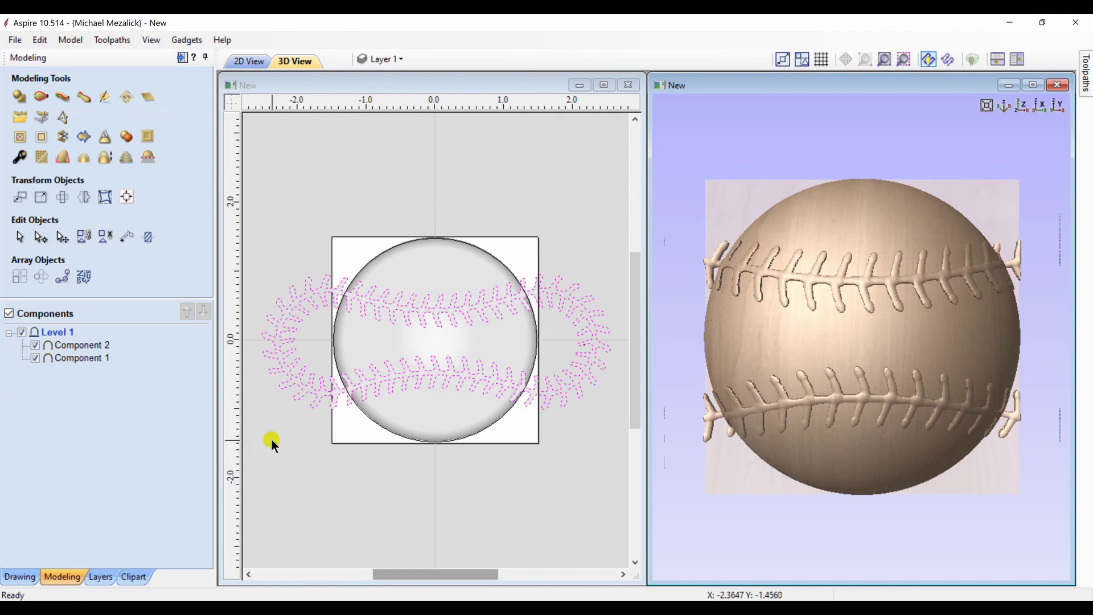
{"action": "left_click", "coordinate": [271, 438]}
{"action": "left_click", "coordinate": [313, 405]}
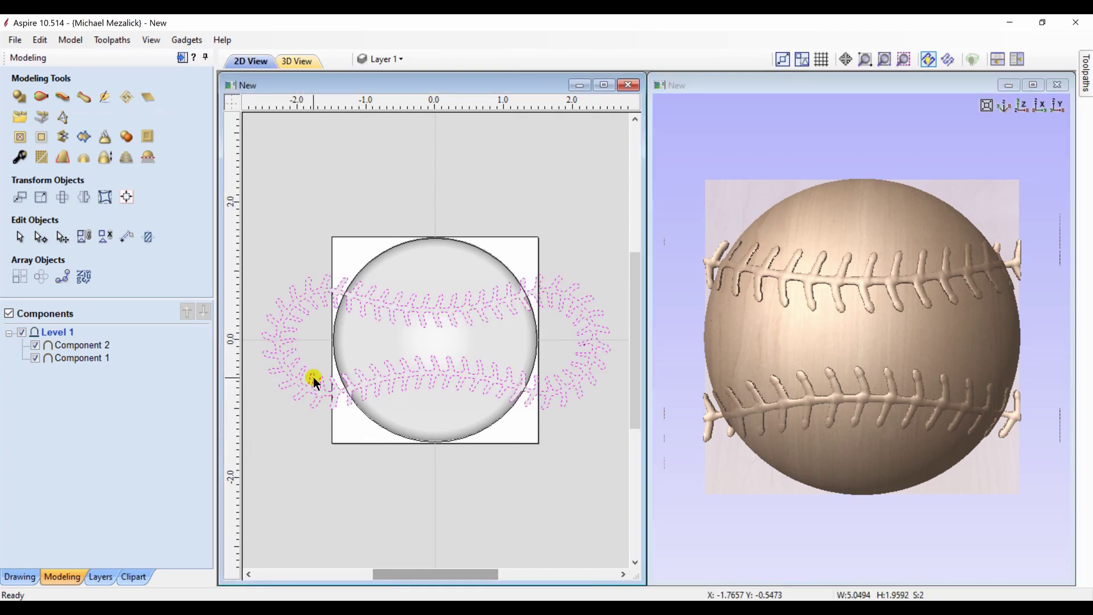
Step: Delete the traced stitching vectors and clear the part of the stitching component that lies outside the ball's circle
{"action": "key", "text": "Delete"}
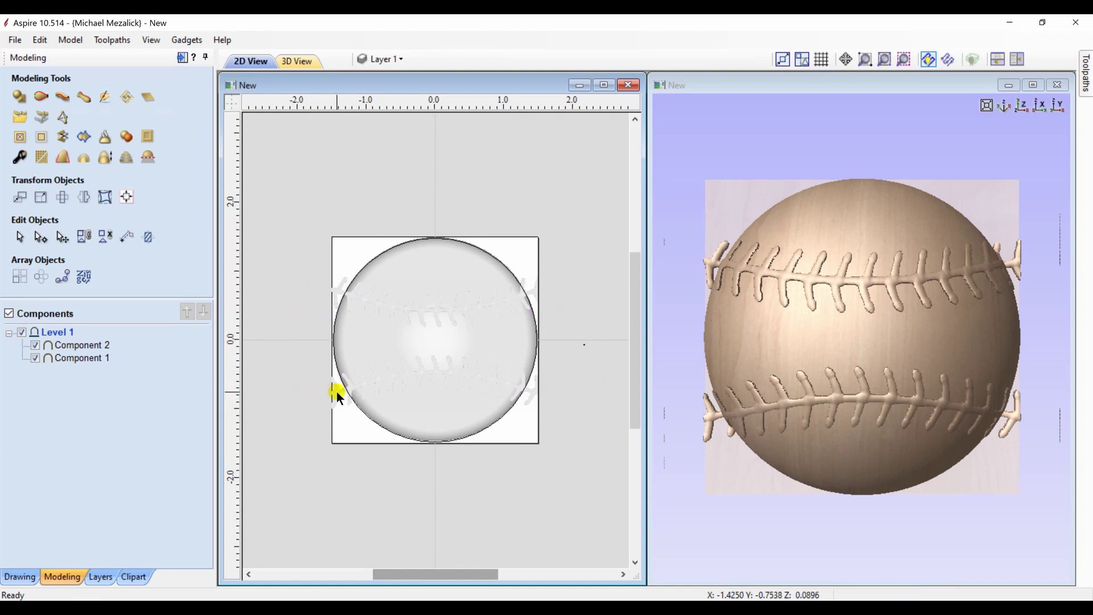
{"action": "left_click", "coordinate": [339, 396]}
{"action": "left_click", "coordinate": [362, 413]}
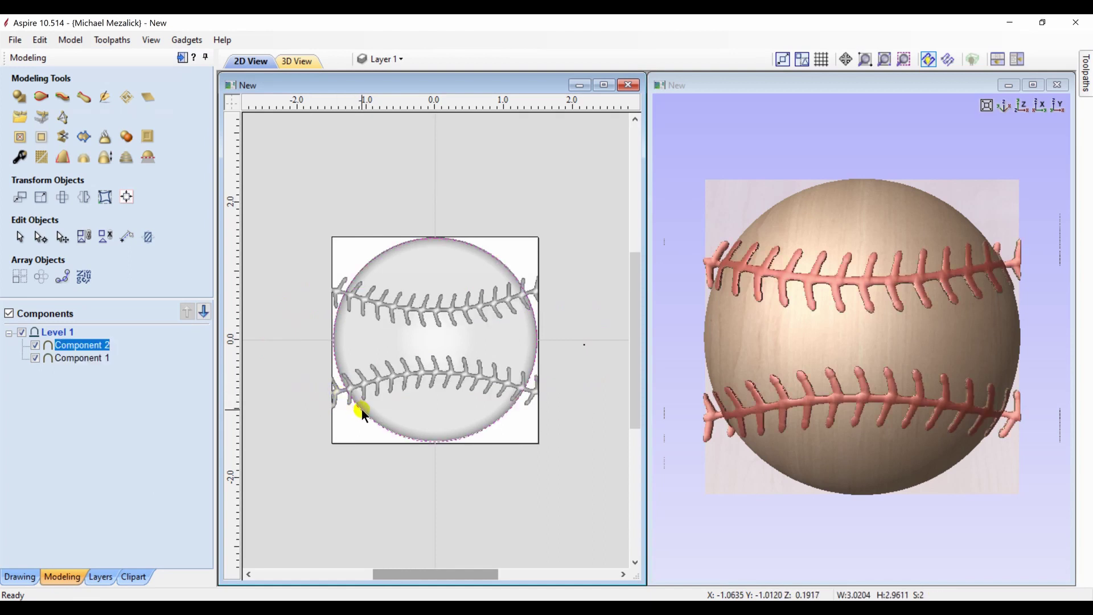
{"action": "left_click", "coordinate": [38, 140]}
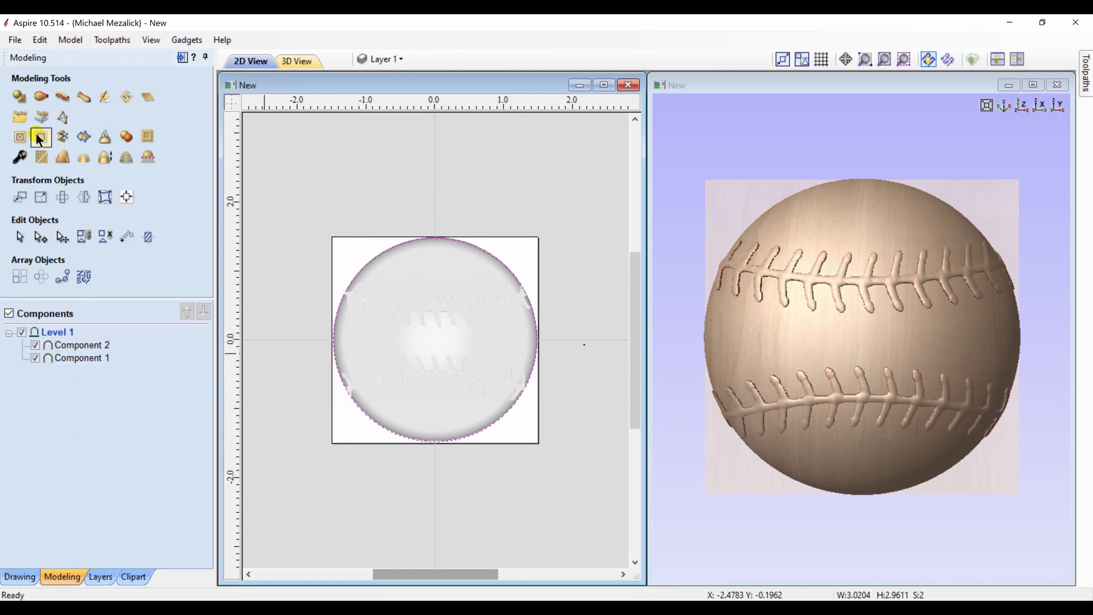
{"action": "left_click_drag", "start_coordinate": [767, 511], "coordinate": [895, 334]}
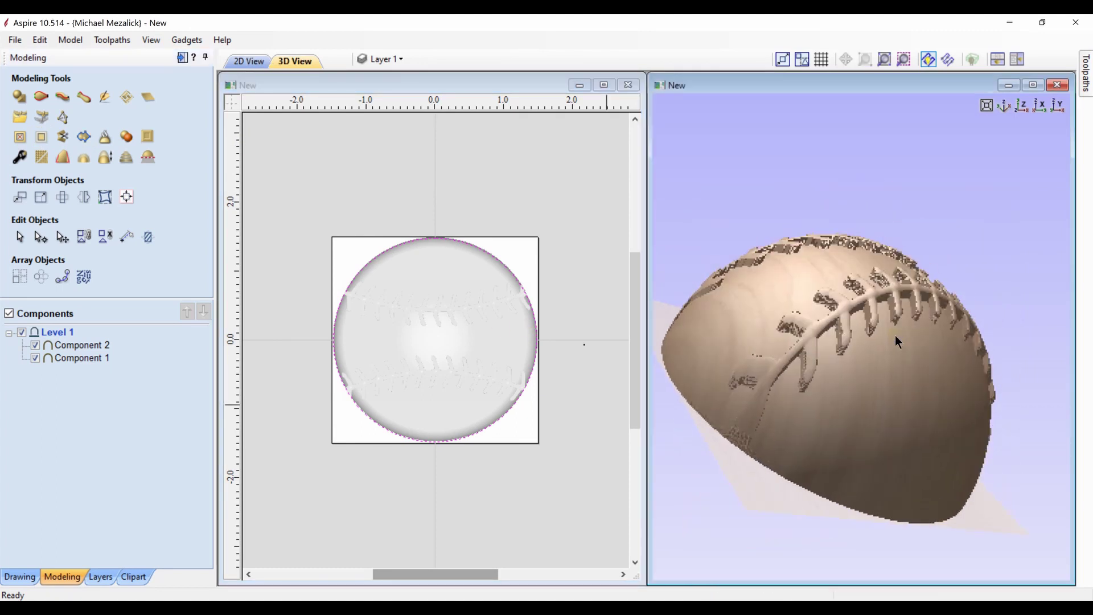
{"action": "left_click_drag", "start_coordinate": [647, 288], "coordinate": [647, 291]}
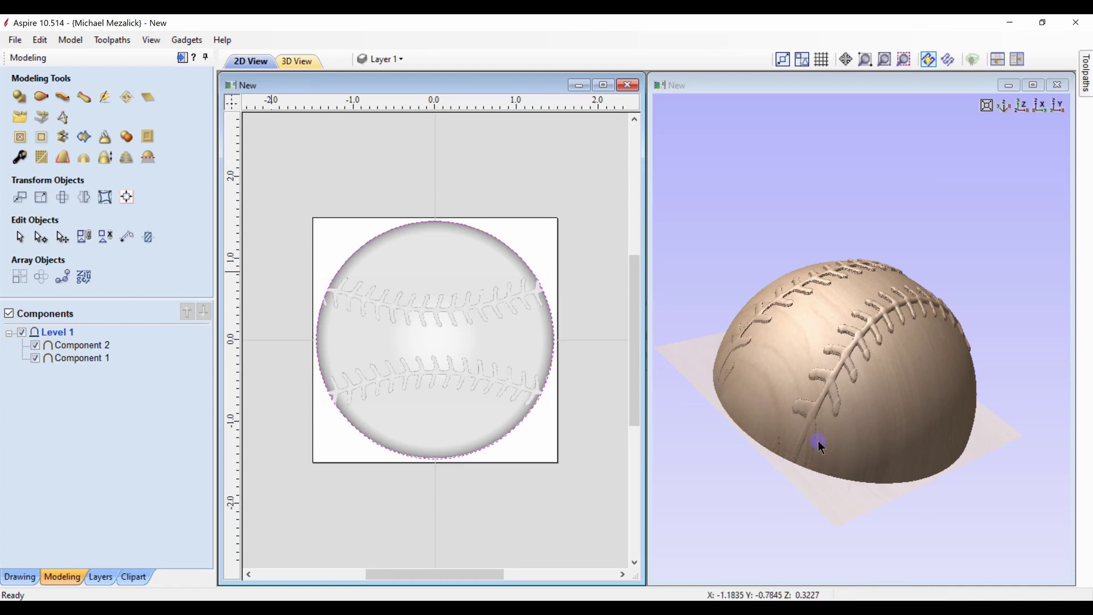
{"action": "left_click", "coordinate": [1021, 106]}
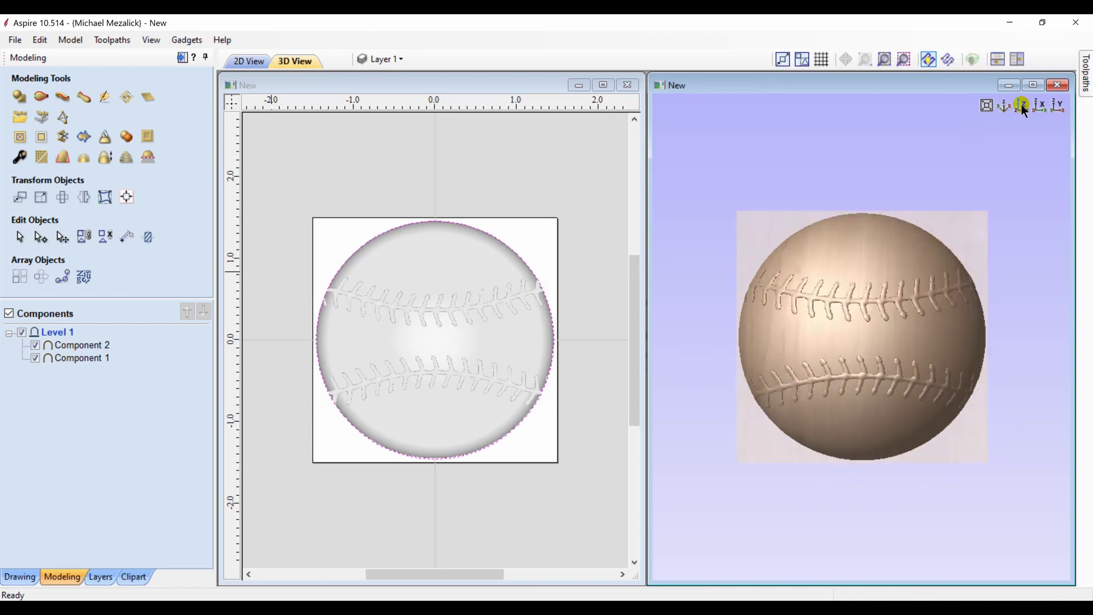
Step: Give the ball component (Component 1) a solid white color
{"action": "left_click", "coordinate": [70, 358]}
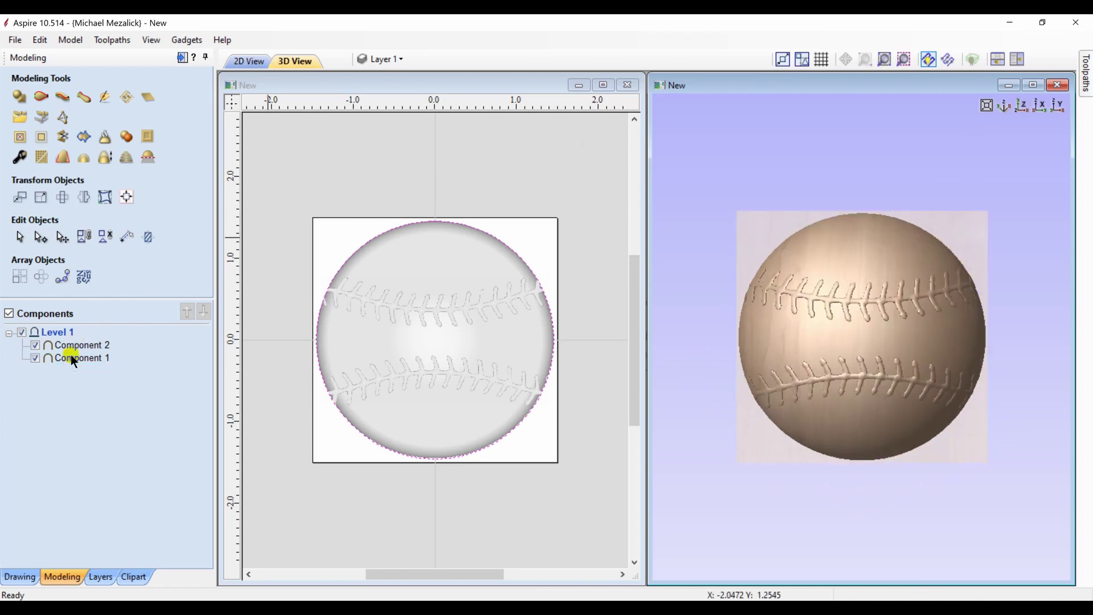
{"action": "left_click", "coordinate": [19, 159]}
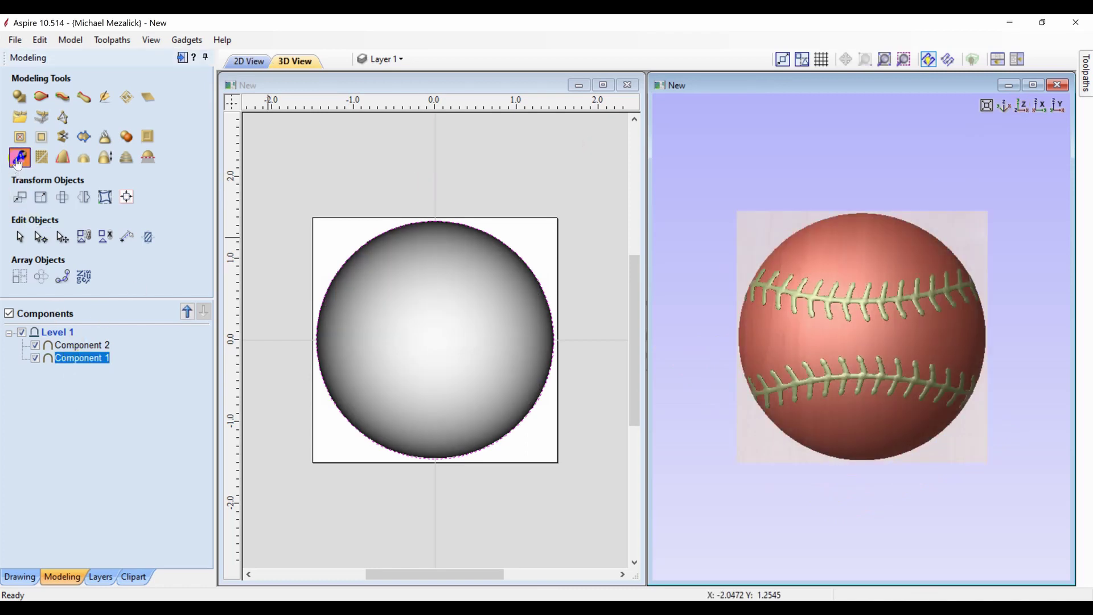
{"action": "left_click", "coordinate": [177, 360]}
{"action": "left_click", "coordinate": [114, 381]}
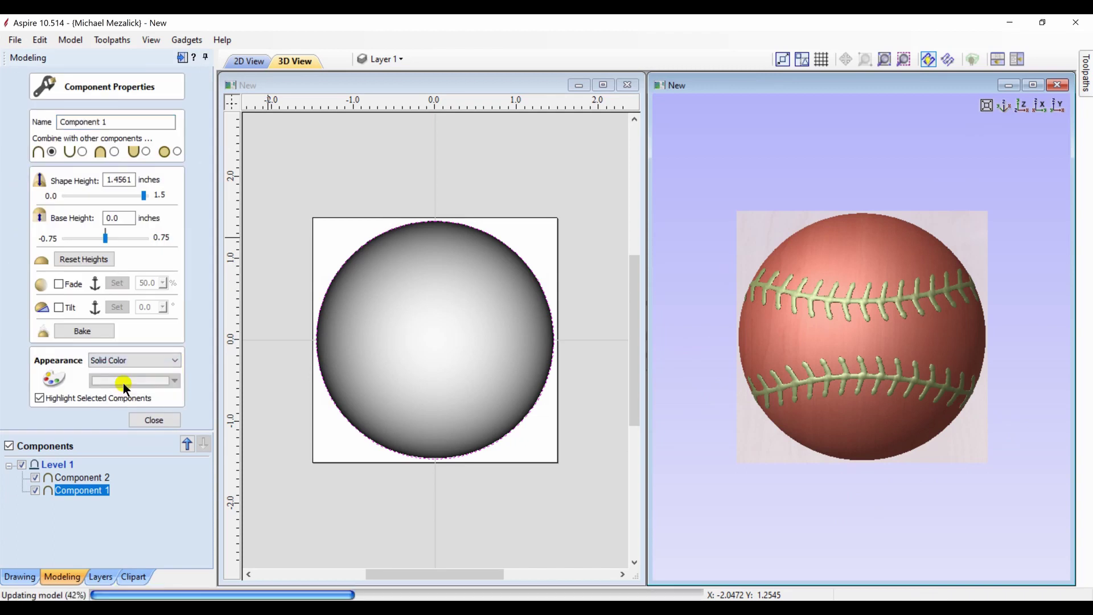
{"action": "left_click", "coordinate": [173, 381]}
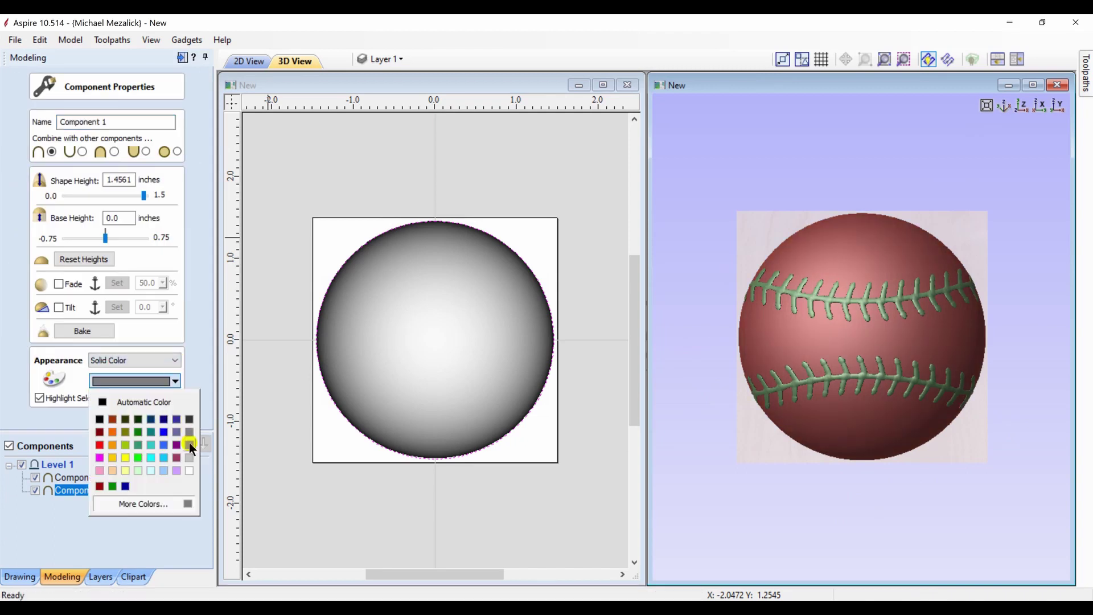
{"action": "left_click", "coordinate": [189, 471]}
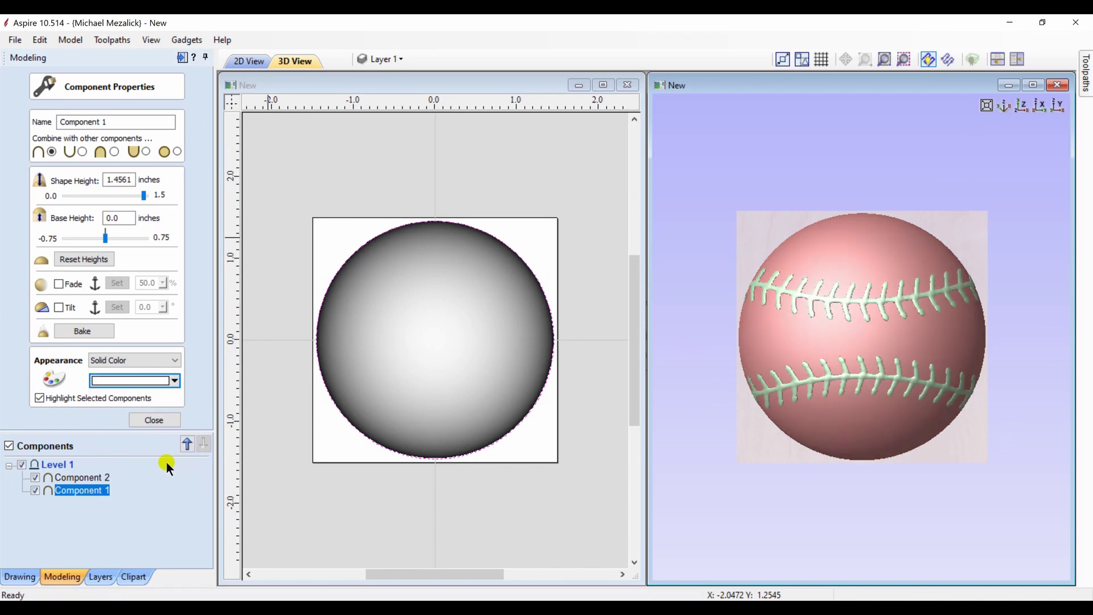
Step: Give the stitching component (Component 2) a solid red color and close its properties
{"action": "left_click", "coordinate": [67, 476]}
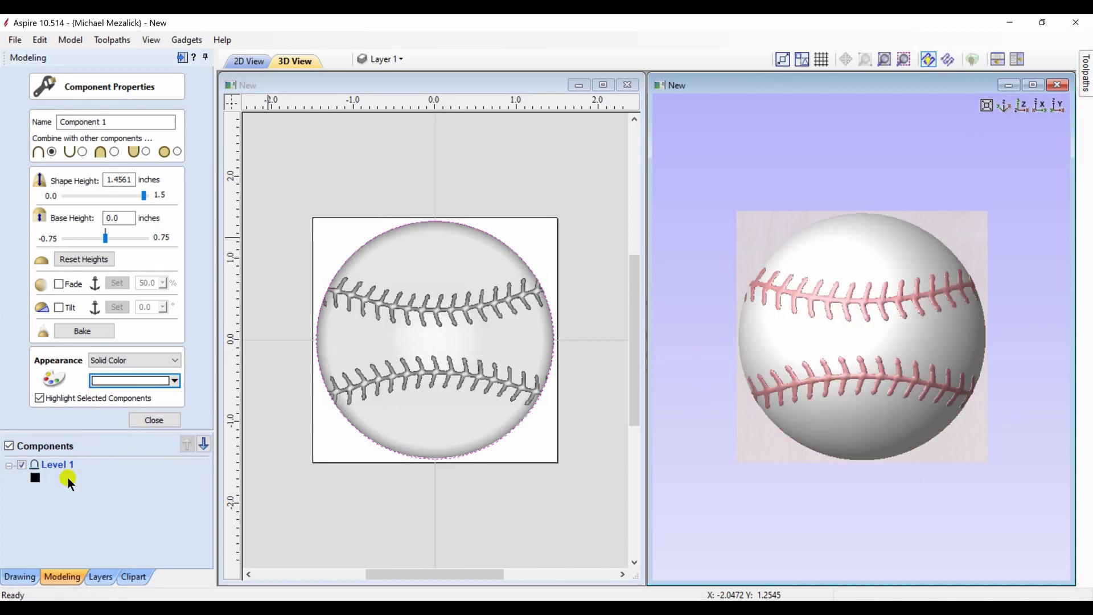
{"action": "left_click", "coordinate": [173, 364]}
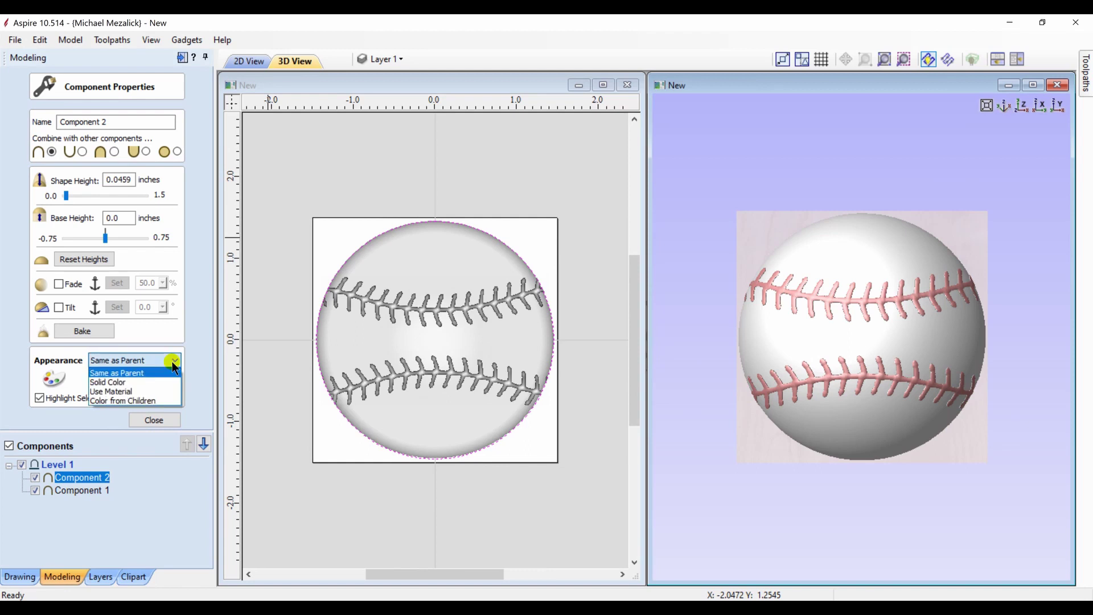
{"action": "left_click", "coordinate": [116, 385]}
{"action": "left_click", "coordinate": [174, 380]}
{"action": "left_click", "coordinate": [99, 443]}
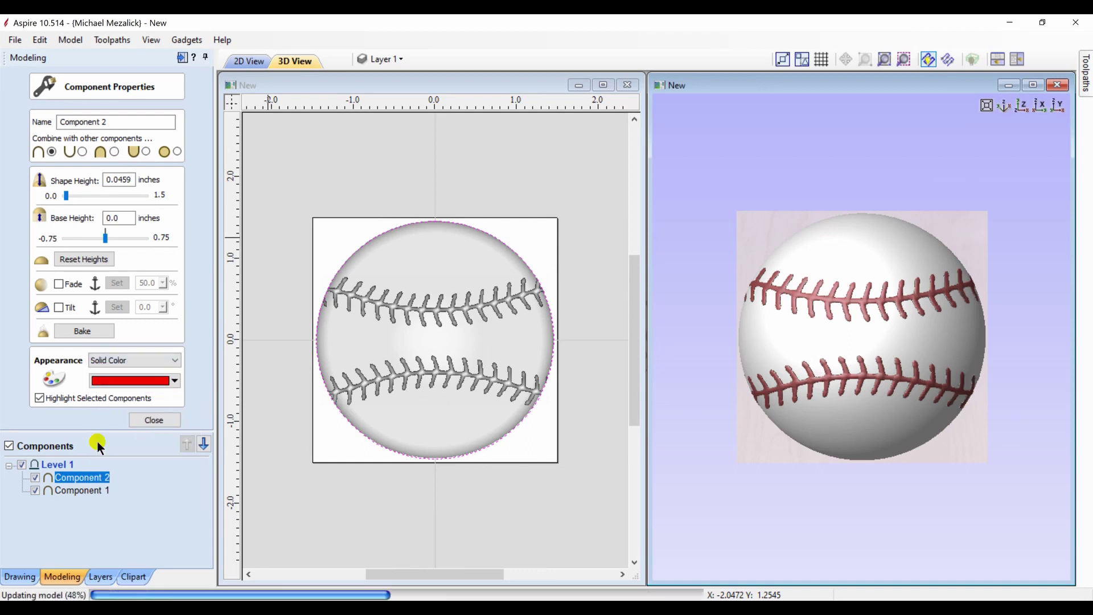
{"action": "left_click", "coordinate": [151, 422]}
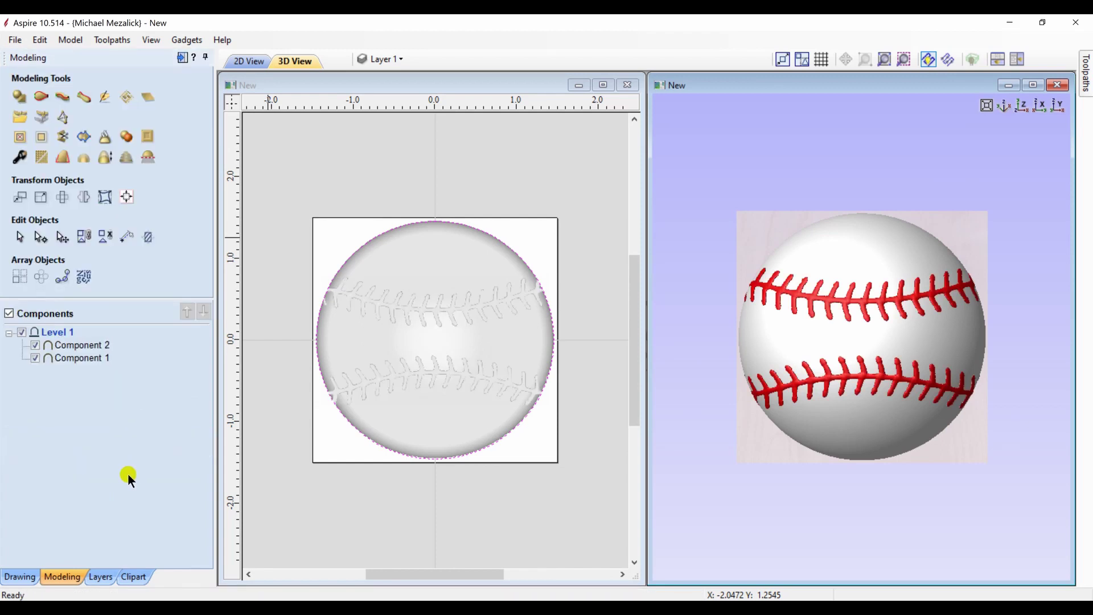
Step: Try flattening the ball component to a shape height of 0.48 inches and check it from above
{"action": "mouse_move", "coordinate": [851, 466]}
{"action": "left_mouse_down"}
{"action": "mouse_move", "coordinate": [895, 353]}
{"action": "mouse_move", "coordinate": [956, 318]}
{"action": "left_mouse_up"}
{"action": "left_click", "coordinate": [21, 158]}
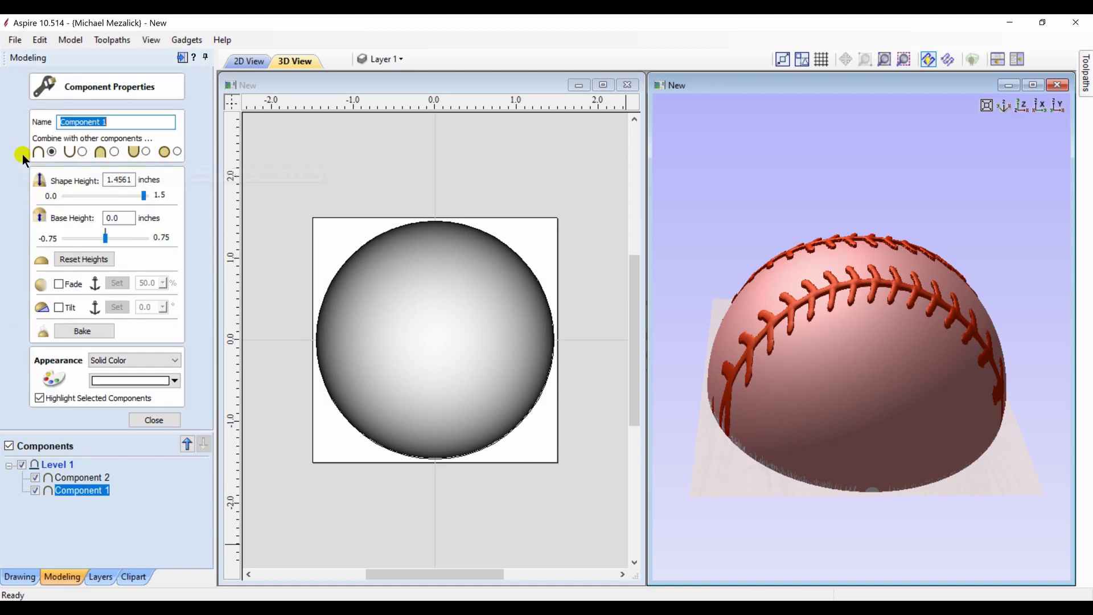
{"action": "left_click_drag", "start_coordinate": [139, 193], "coordinate": [98, 194]}
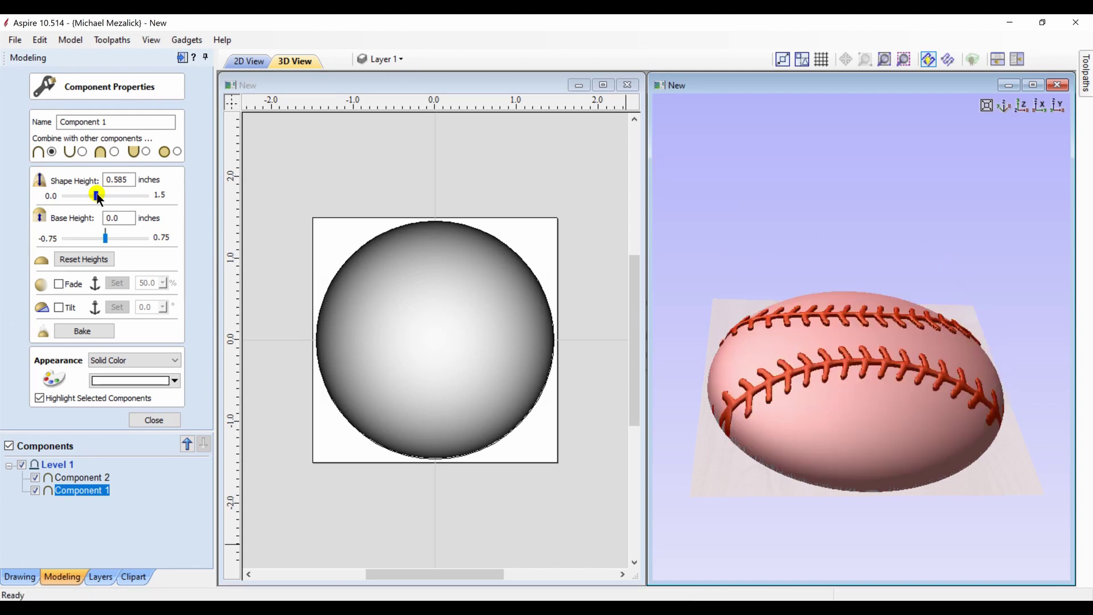
{"action": "left_click_drag", "start_coordinate": [98, 196], "coordinate": [92, 195]}
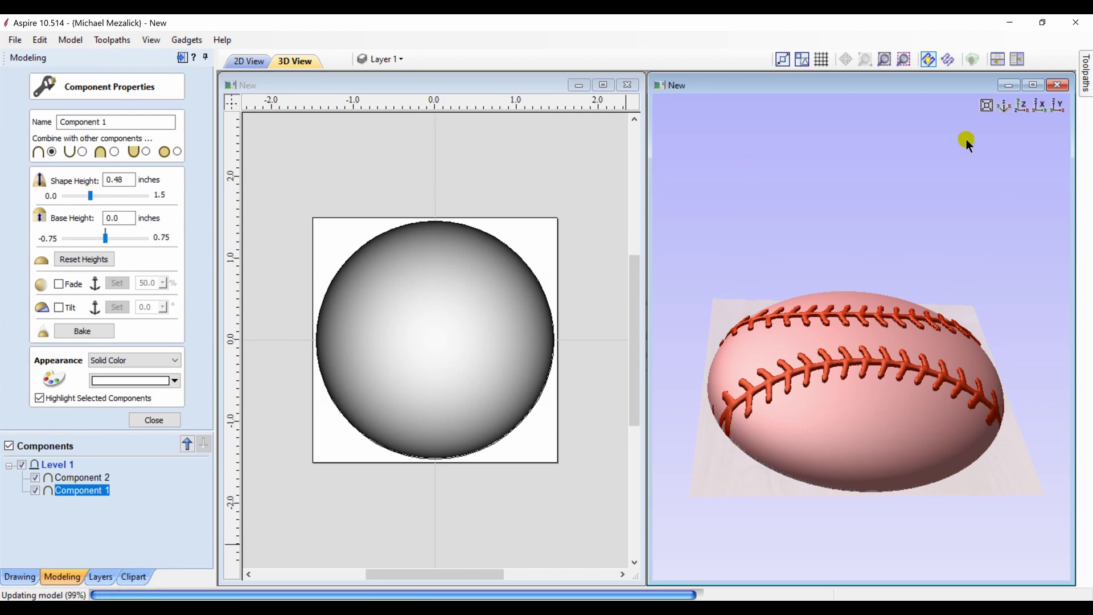
{"action": "left_click", "coordinate": [1023, 104]}
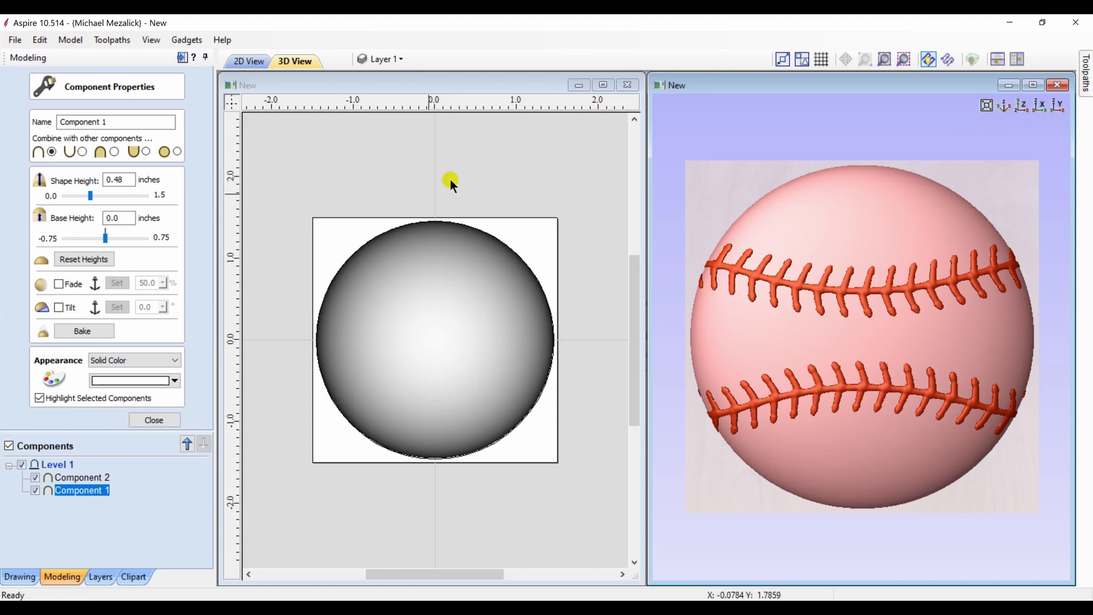
{"action": "left_click", "coordinate": [163, 514]}
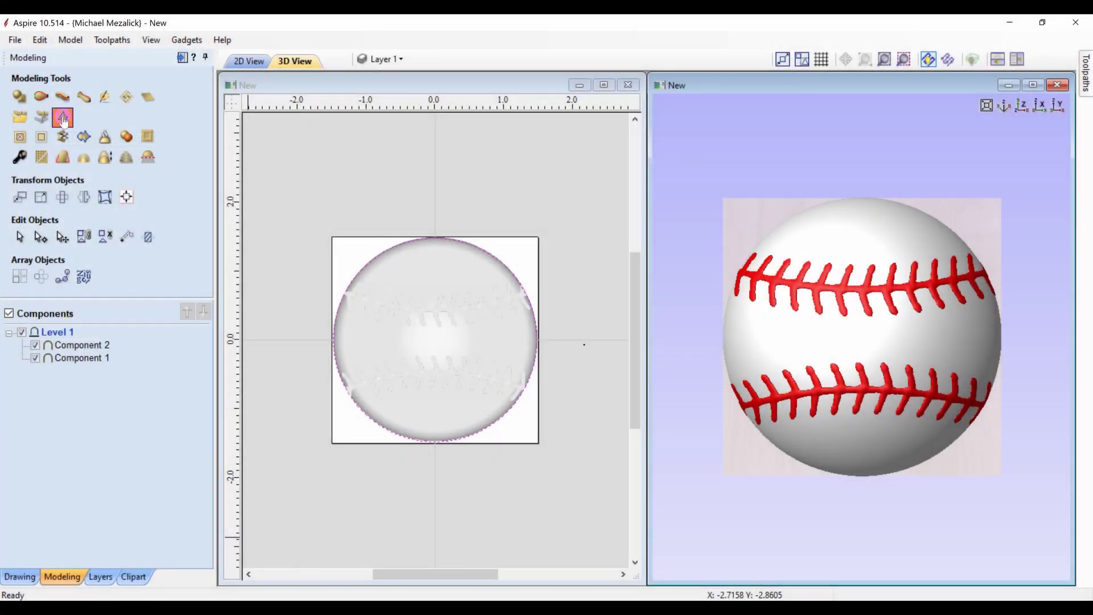
Step: Triangulate the model for STL export at a 0.004-inch tolerance, closing the back with an inverted front, and inspect the mesh all around
{"action": "left_click", "coordinate": [63, 117]}
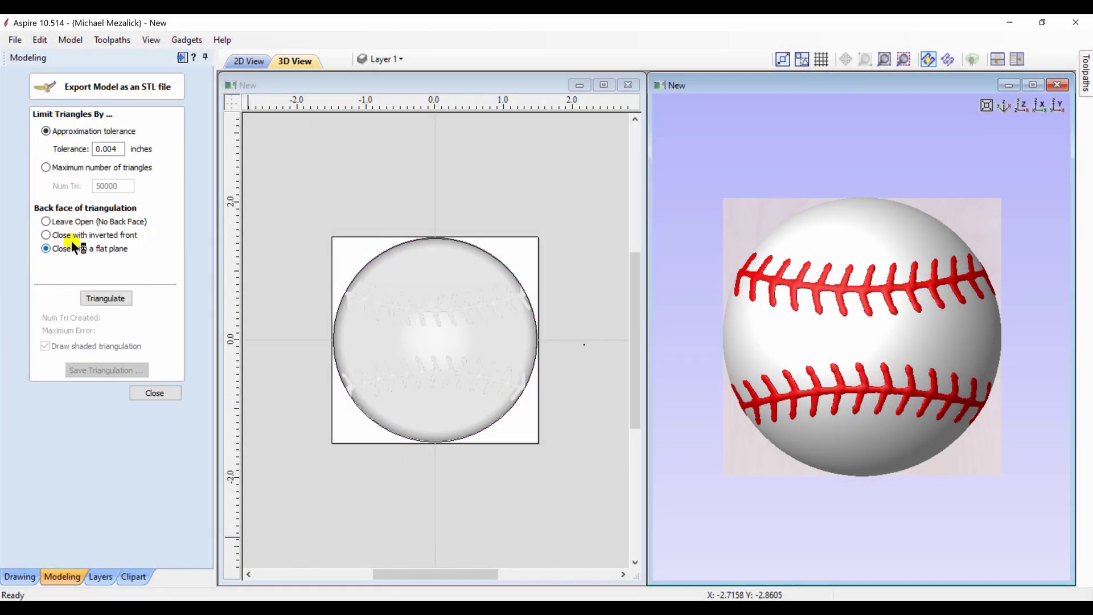
{"action": "left_click", "coordinate": [93, 299]}
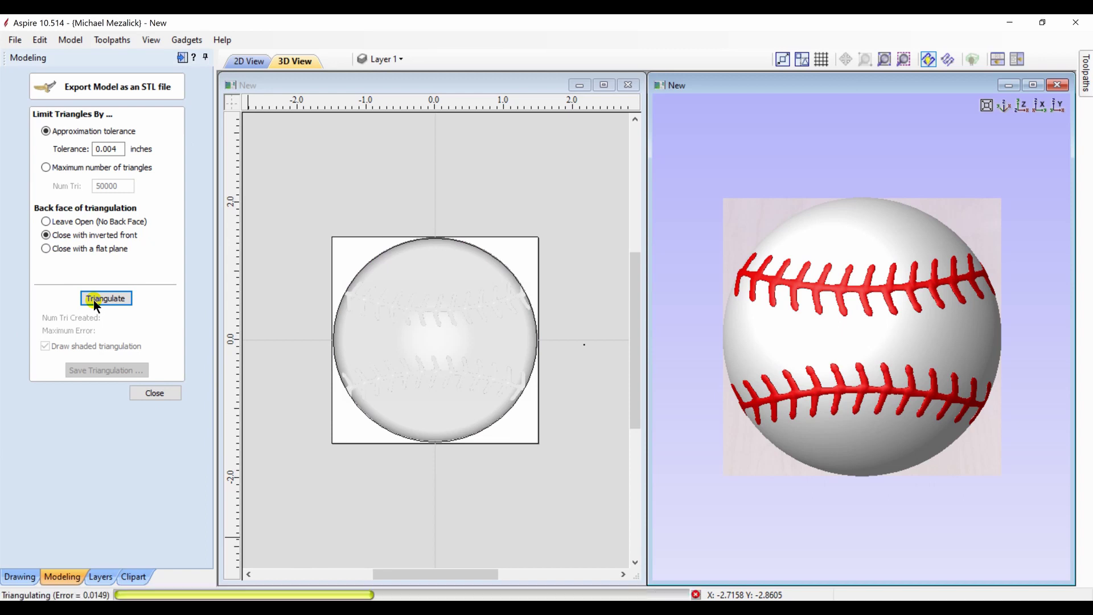
{"action": "mouse_move", "coordinate": [706, 304]}
{"action": "left_mouse_down"}
{"action": "mouse_move", "coordinate": [1007, 248]}
{"action": "mouse_move", "coordinate": [986, 346]}
{"action": "mouse_move", "coordinate": [830, 325]}
{"action": "mouse_move", "coordinate": [1019, 313]}
{"action": "mouse_move", "coordinate": [882, 224]}
{"action": "left_mouse_up"}
{"action": "left_click_drag", "start_coordinate": [871, 265], "coordinate": [725, 302]}
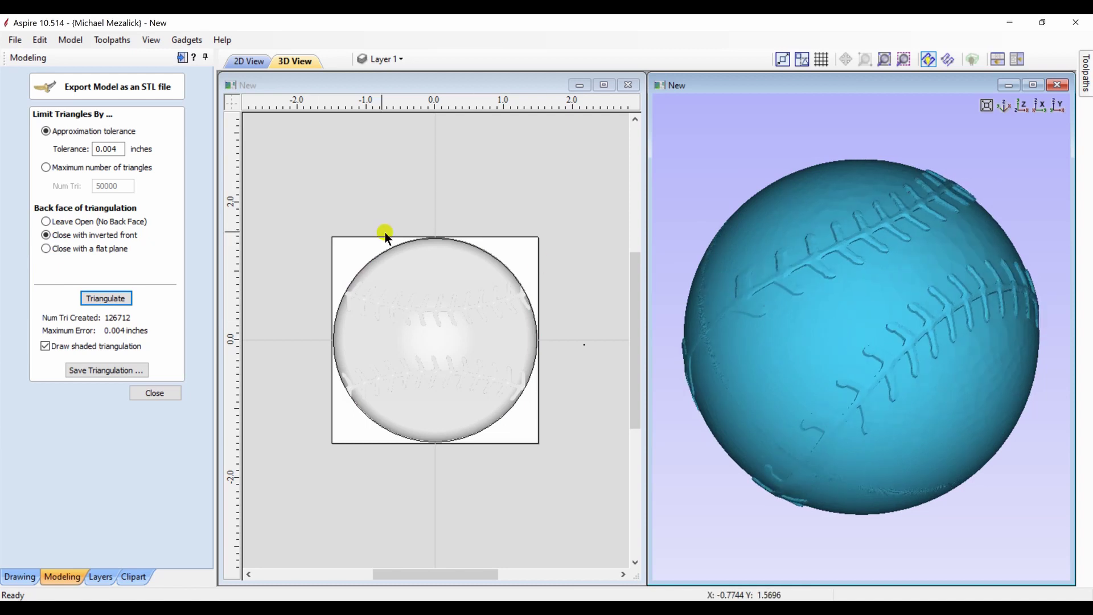
Step: Retriangulate the model with a coarse 0.1-inch tolerance and inspect the faceted mesh
{"action": "left_click", "coordinate": [121, 149]}
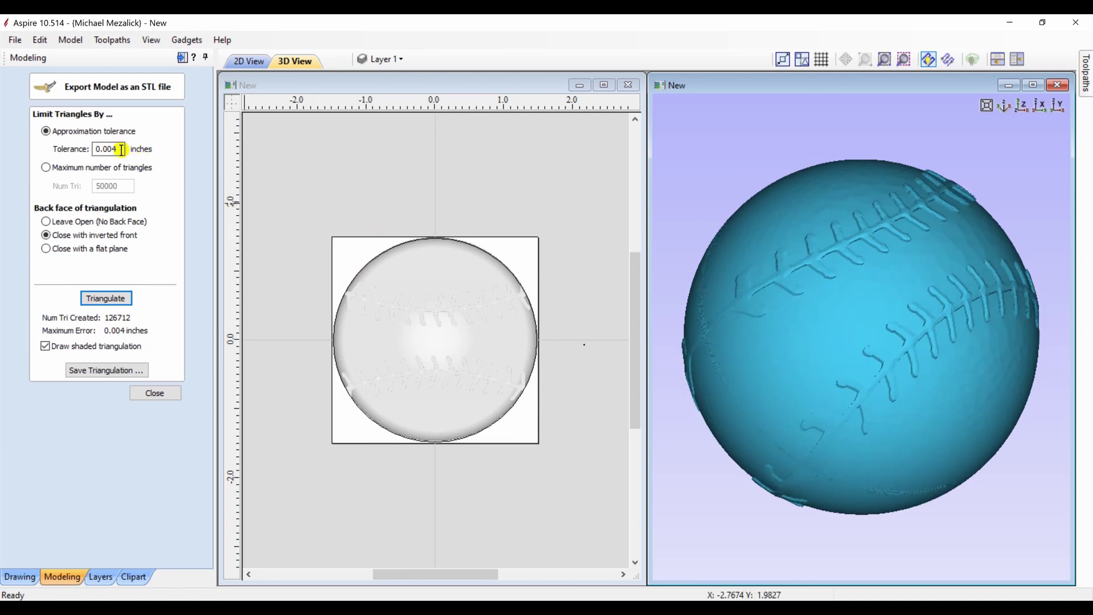
{"action": "key", "text": "BackSpace"}
{"action": "key", "text": "BackSpace"}
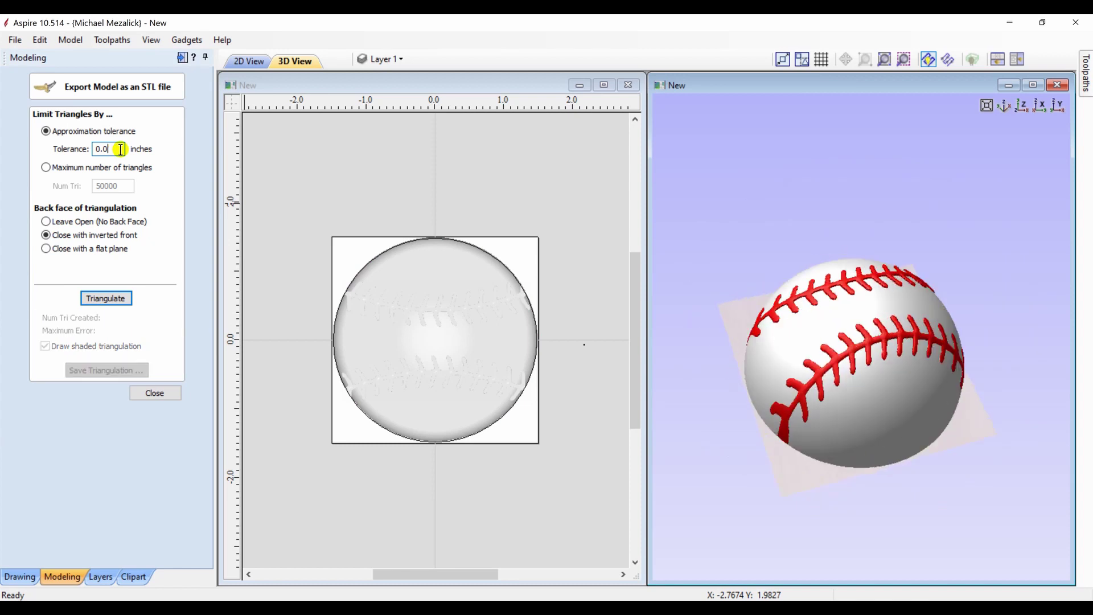
{"action": "type", "text": "1"}
{"action": "left_click", "coordinate": [108, 299]}
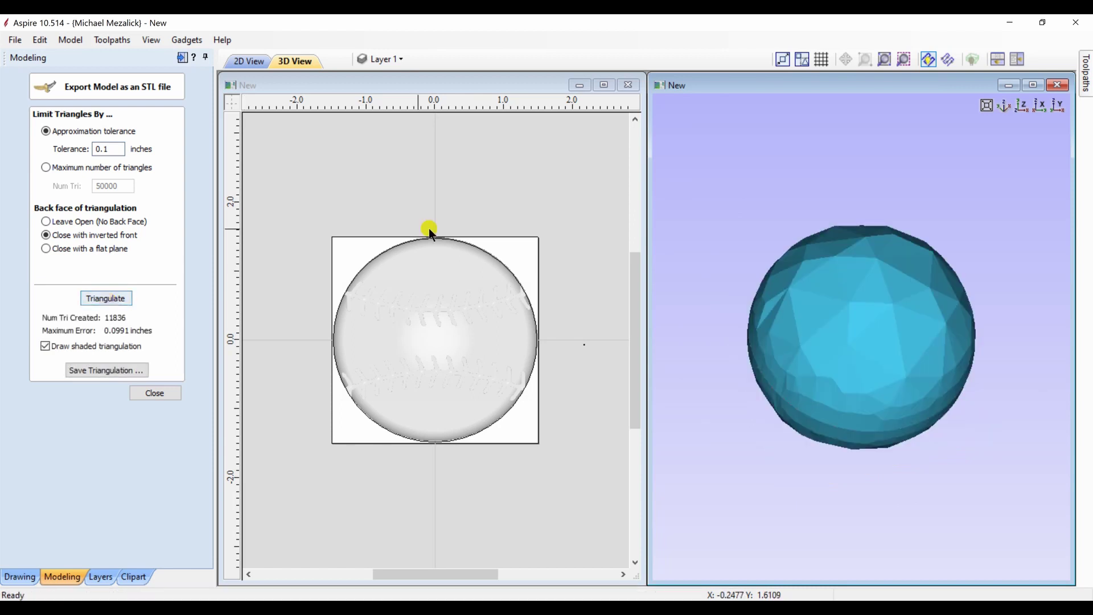
{"action": "left_click_drag", "start_coordinate": [844, 271], "coordinate": [938, 333]}
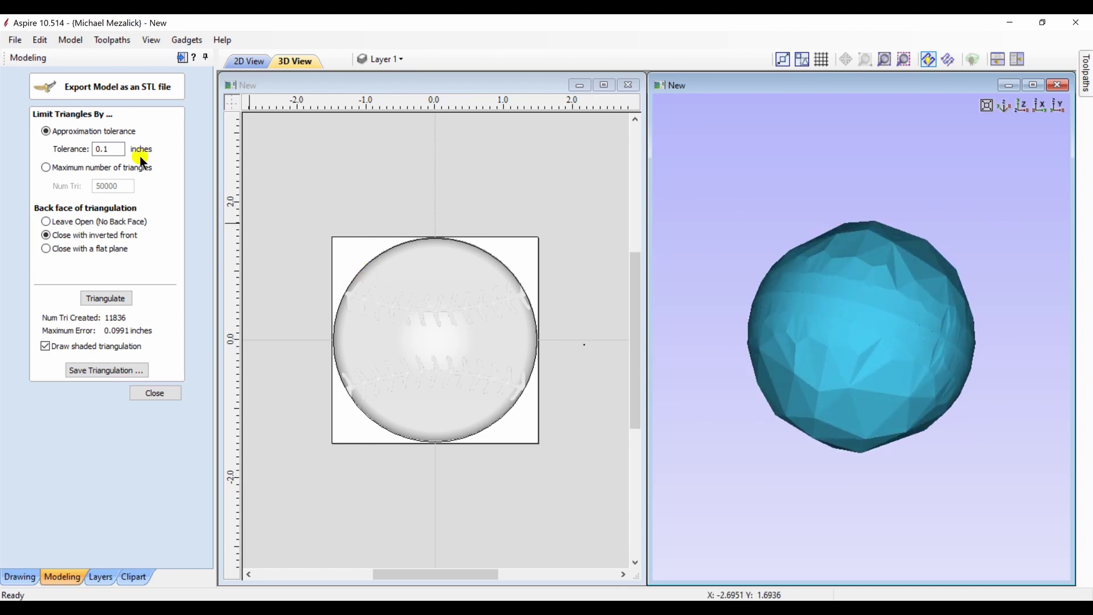
Step: Retriangulate the model with a 0.001-inch tolerance, inspect the stitching and the seam between the halves, and close the STL export
{"action": "left_click", "coordinate": [120, 150]}
{"action": "key", "text": "BackSpace"}
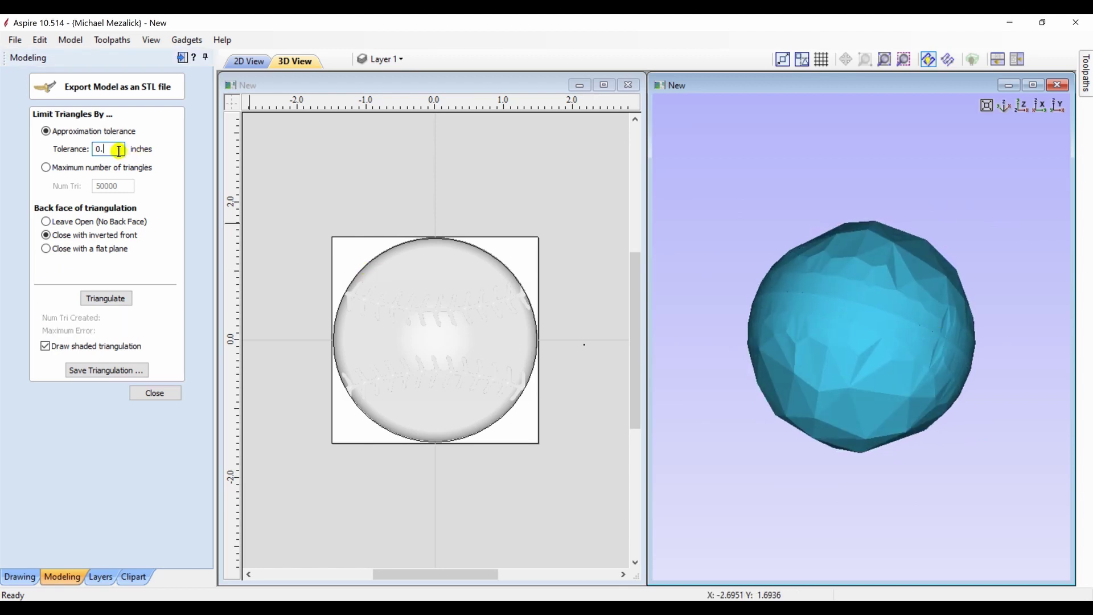
{"action": "type", "text": "001"}
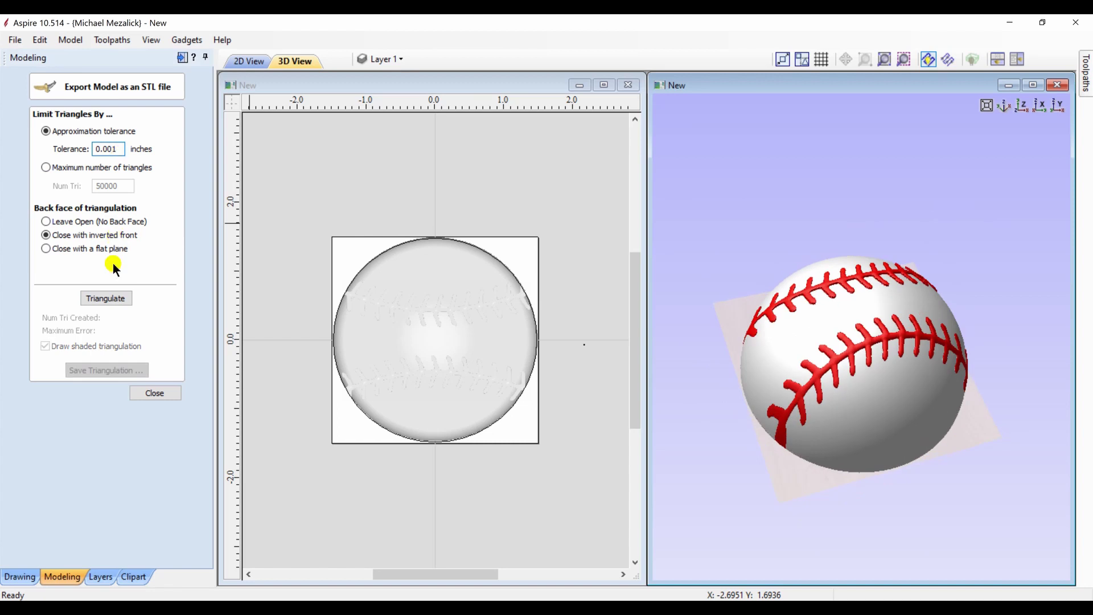
{"action": "left_click", "coordinate": [99, 304]}
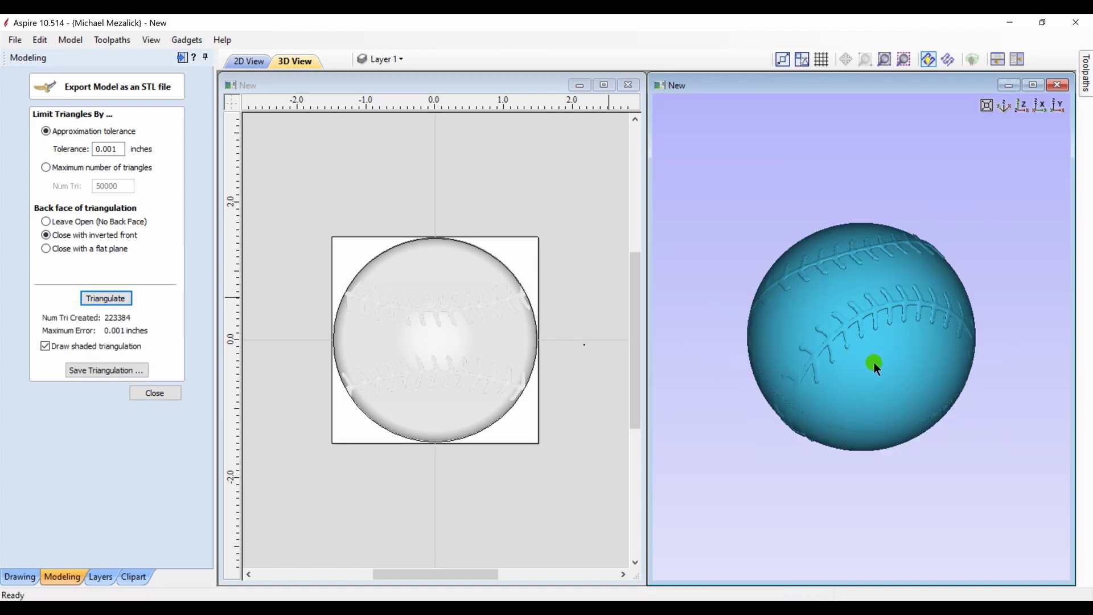
{"action": "scroll", "coordinate": [880, 348], "scroll_direction": "up", "scroll_amount": 3}
{"action": "scroll", "coordinate": [910, 385], "scroll_direction": "up", "scroll_amount": 2}
{"action": "left_click_drag", "start_coordinate": [889, 350], "coordinate": [886, 303]}
{"action": "left_click_drag", "start_coordinate": [884, 258], "coordinate": [946, 223]}
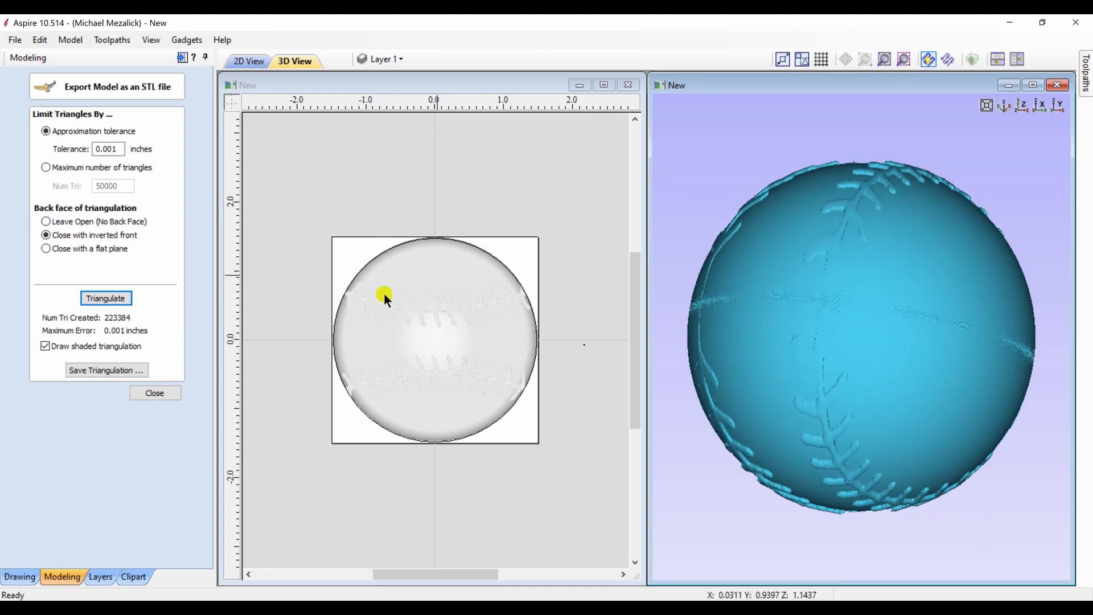
{"action": "left_click", "coordinate": [158, 395]}
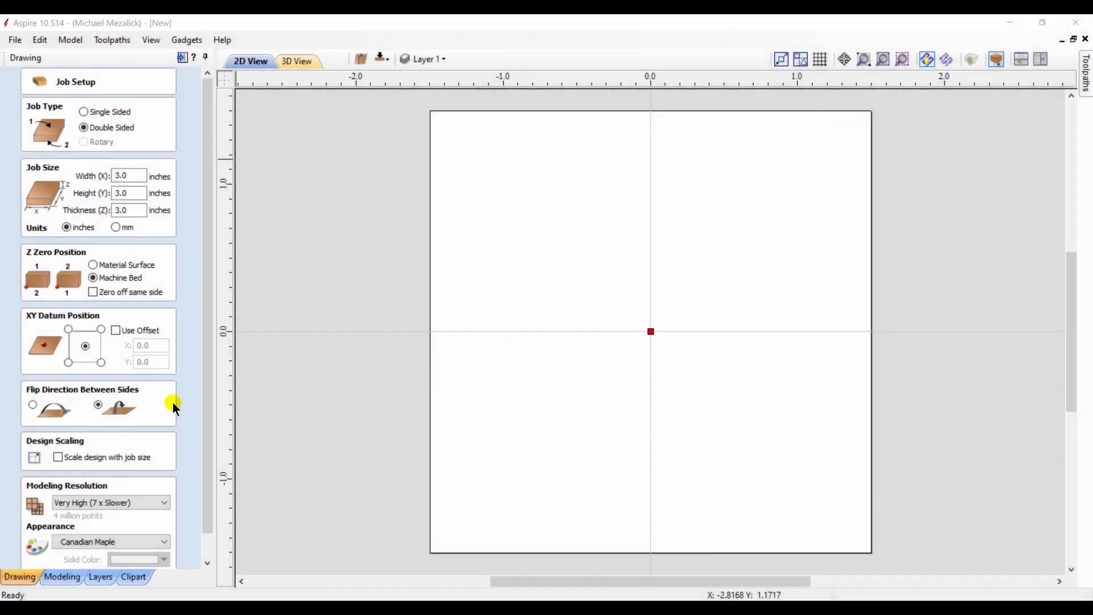
Step: Create a double-sided 3 × 3 × 3 inch job with Z zero on the machine bed, a centered XY datum and Very High modeling resolution
{"action": "left_click_drag", "start_coordinate": [208, 507], "coordinate": [209, 512]}
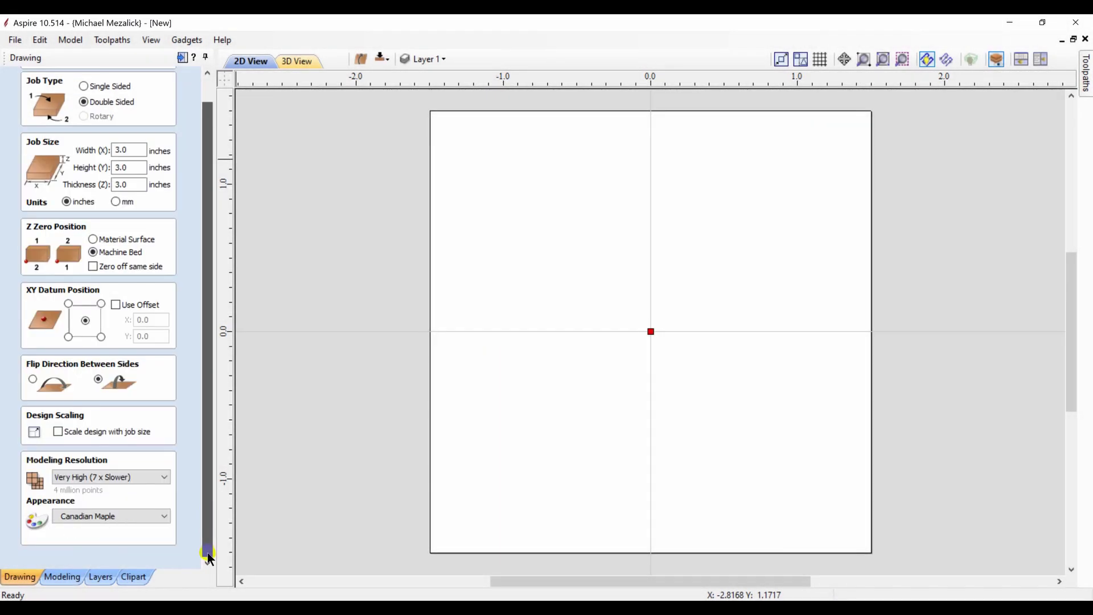
{"action": "left_click", "coordinate": [56, 555]}
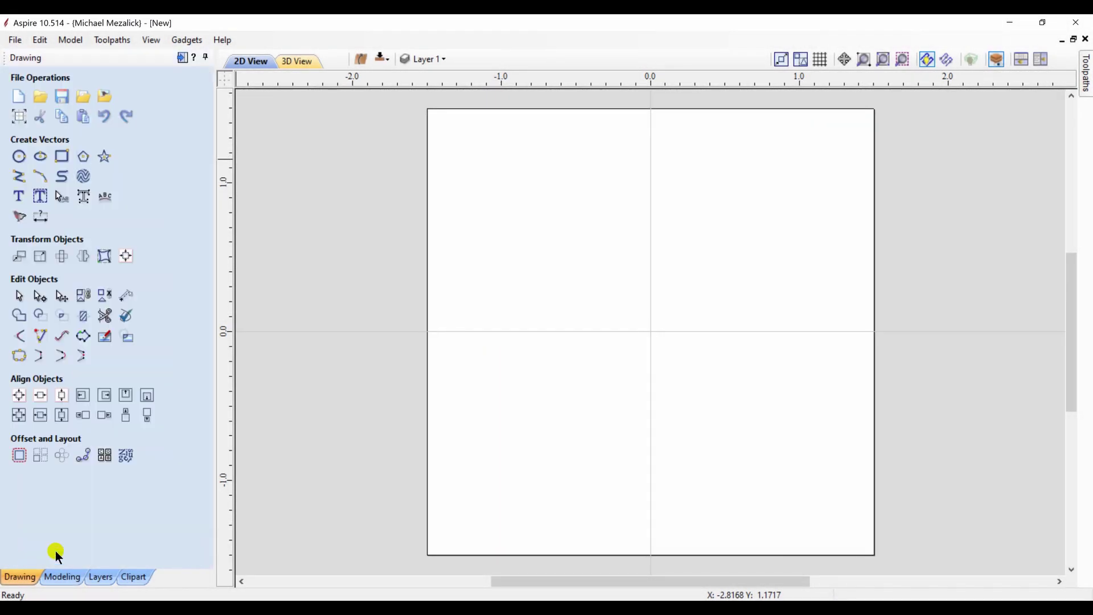
Step: Draw a 2.9611-inch diameter circle centered on the job origin at 0, 0
{"action": "left_click", "coordinate": [20, 157]}
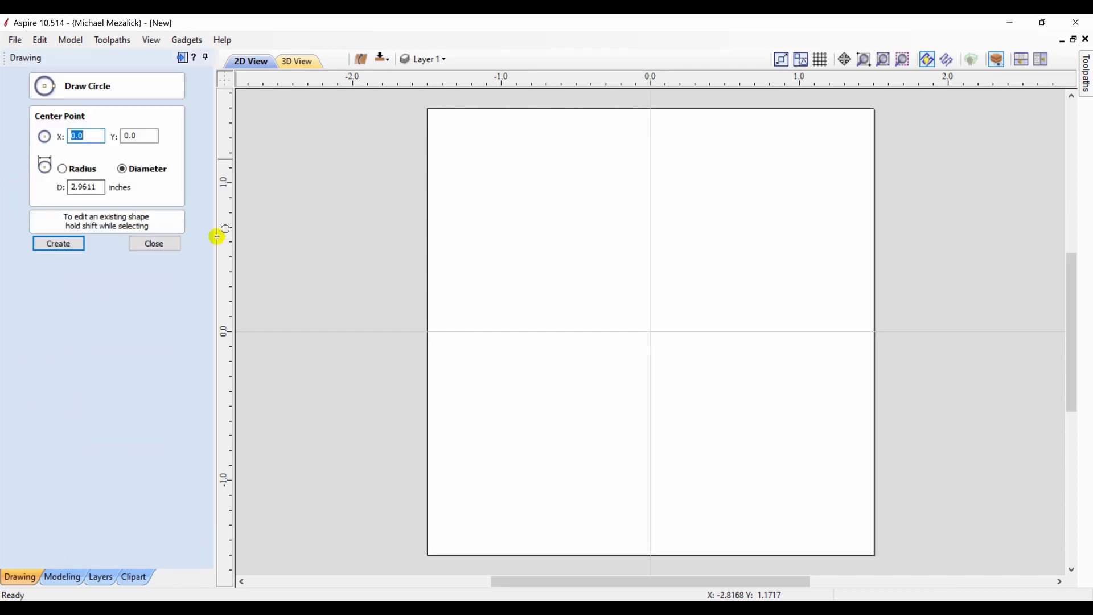
{"action": "left_click", "coordinate": [651, 330]}
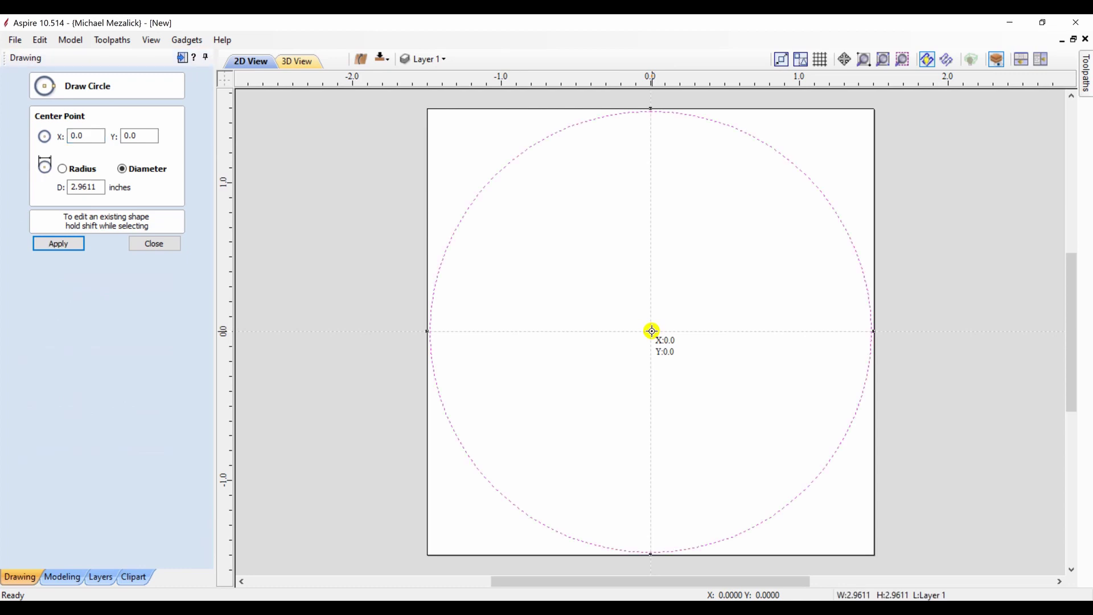
{"action": "left_click", "coordinate": [162, 243]}
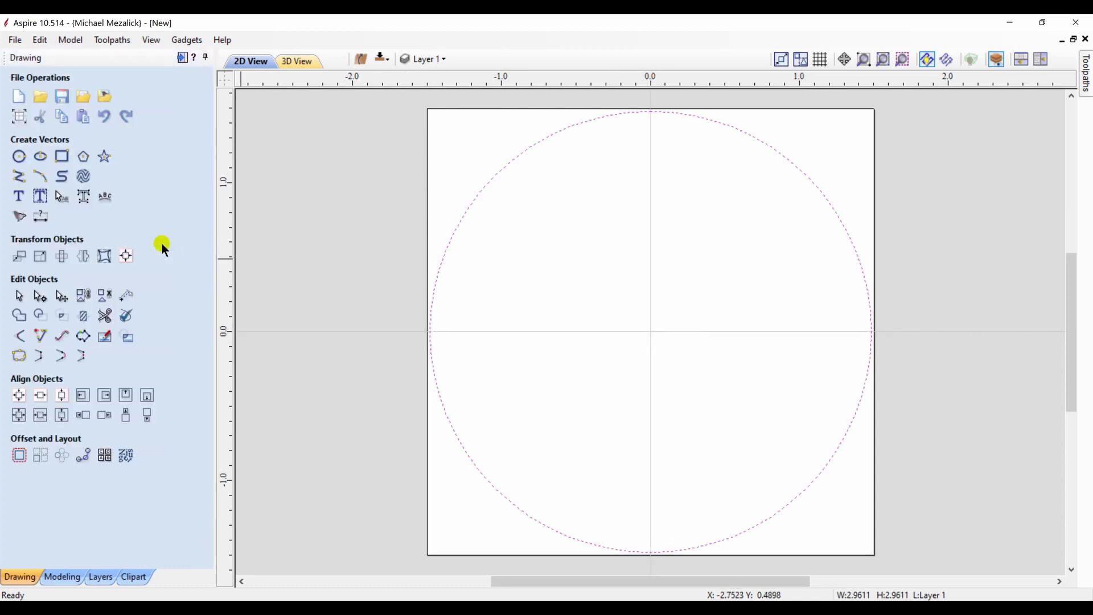
Step: Create a dome shape from the circle with a 90° angle, zero base height and no height limit
{"action": "left_click", "coordinate": [60, 576]}
{"action": "left_click", "coordinate": [18, 100]}
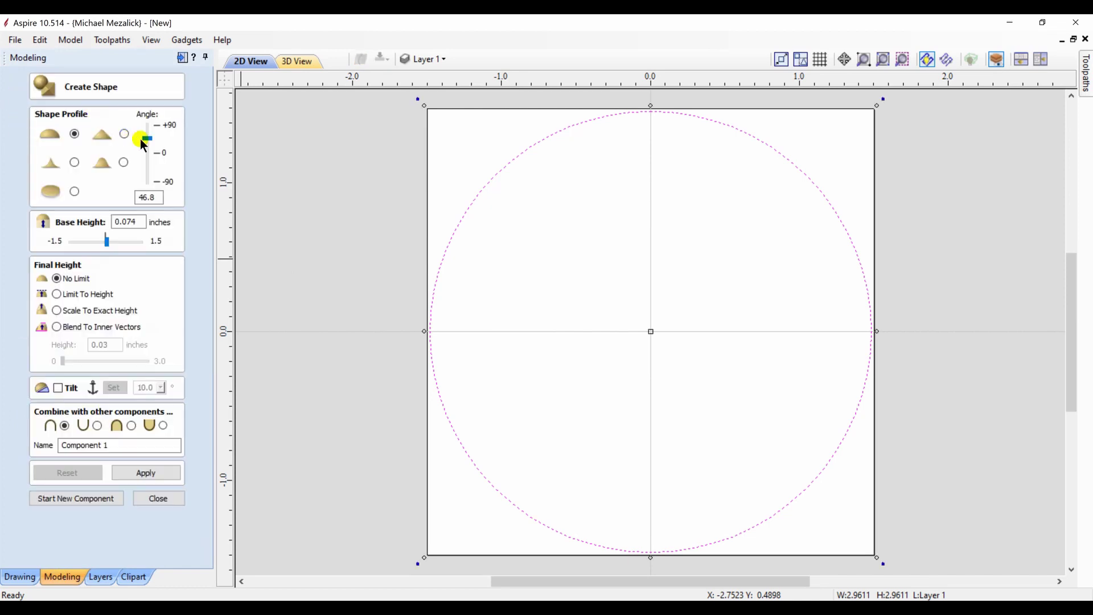
{"action": "left_click_drag", "start_coordinate": [147, 139], "coordinate": [147, 130]}
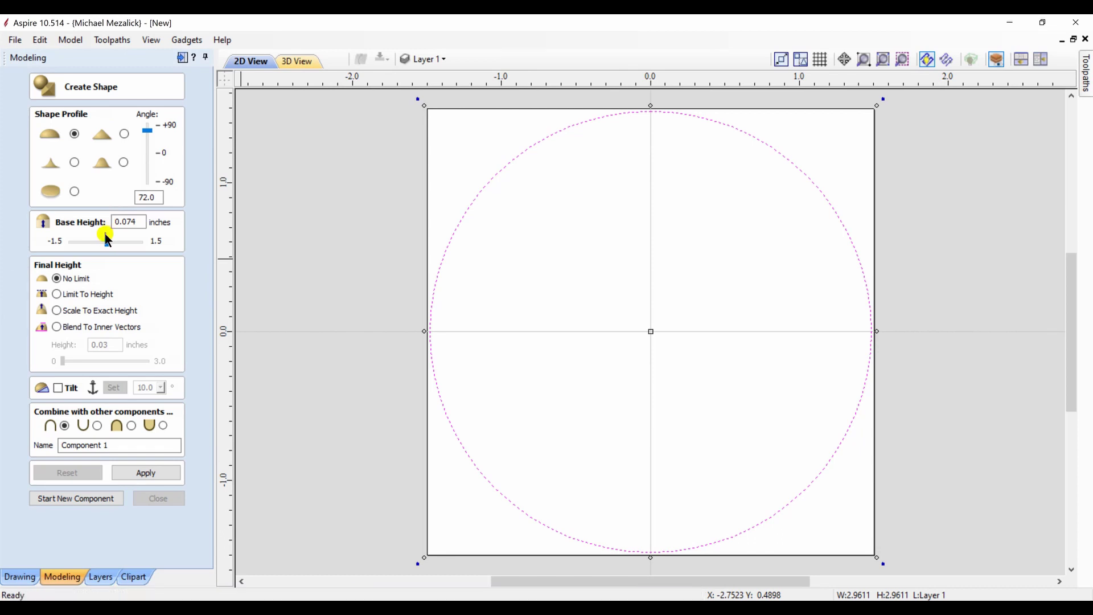
{"action": "left_click_drag", "start_coordinate": [108, 240], "coordinate": [106, 240]}
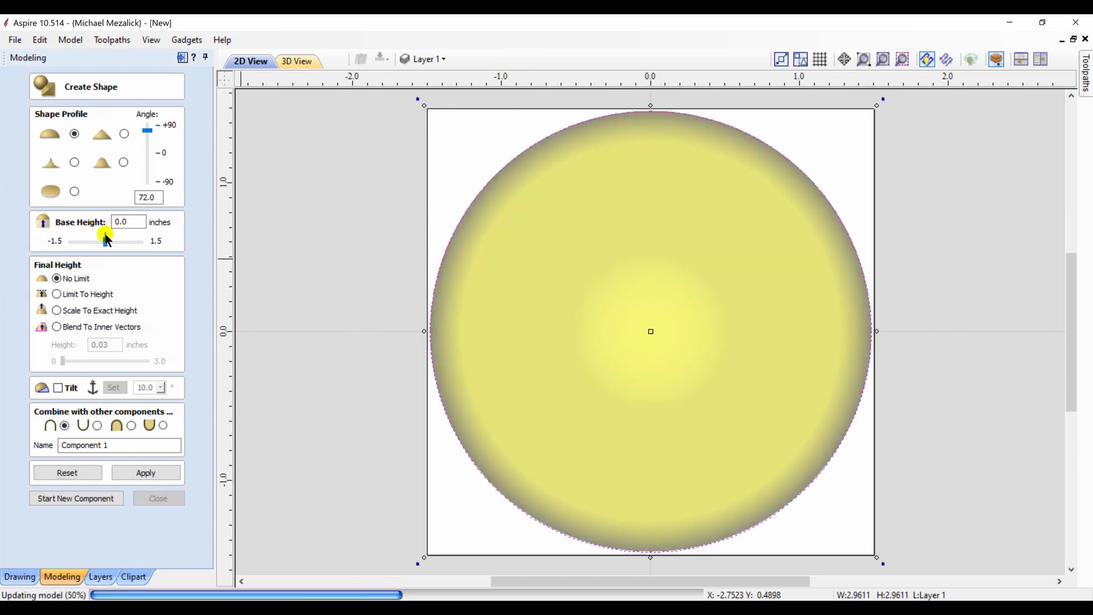
{"action": "left_click", "coordinate": [293, 61]}
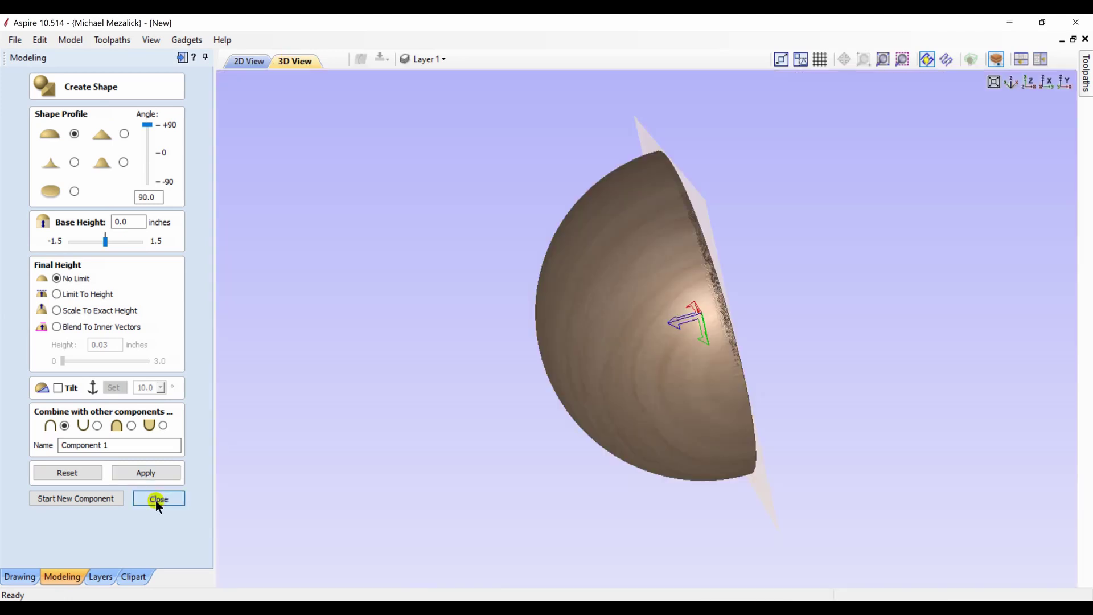
{"action": "left_click", "coordinate": [157, 499]}
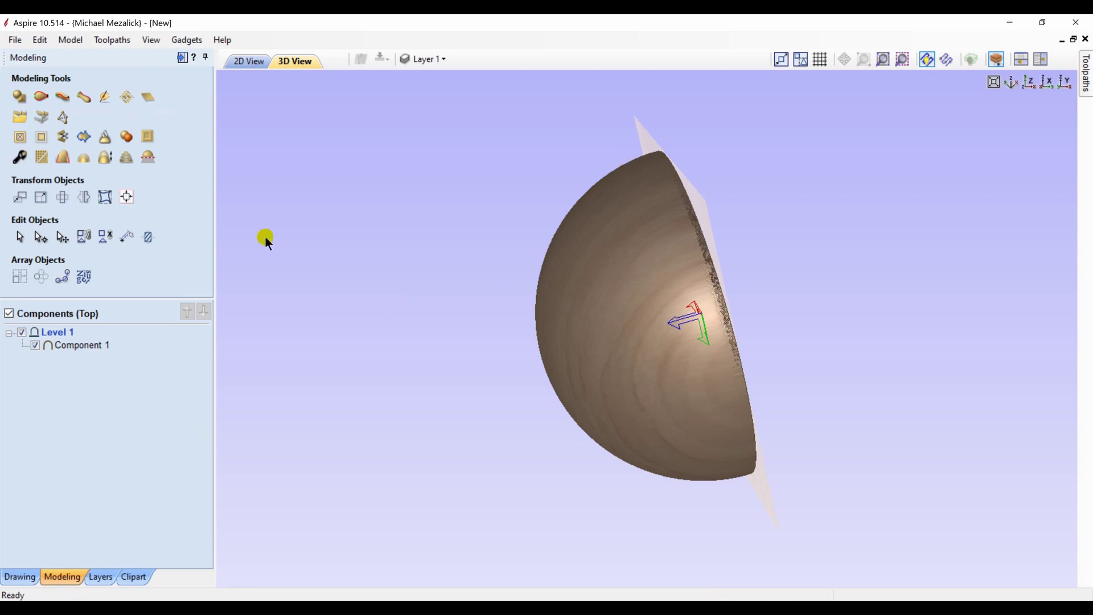
Step: Import the baseball stitching bitmap, enlarge it to about 6.17 × 2.86 inches and move its curved end over the ball's right half
{"action": "left_click", "coordinate": [248, 60]}
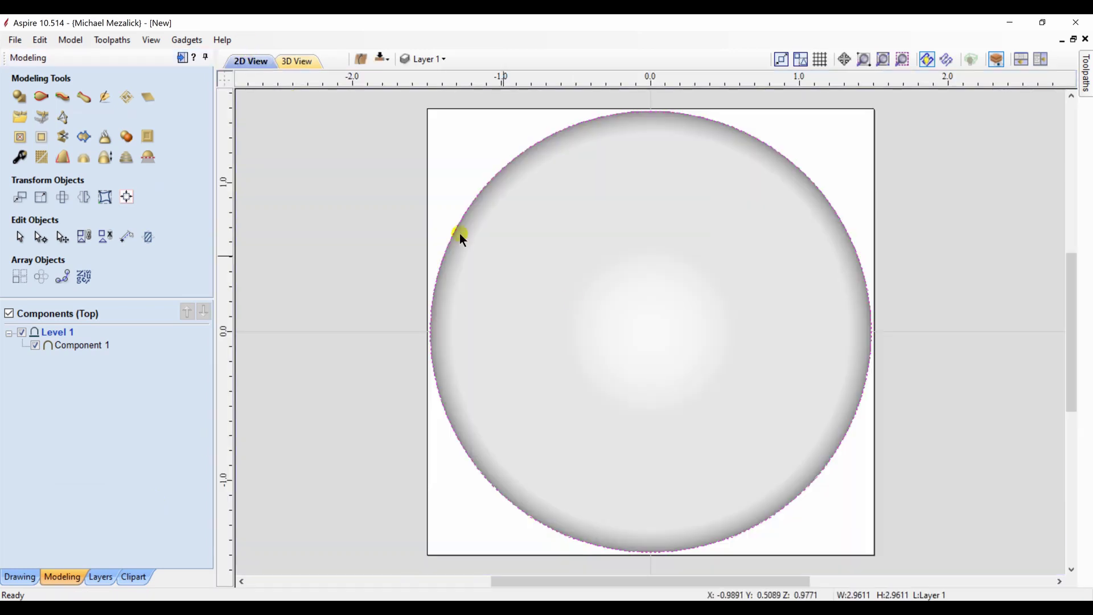
{"action": "left_click", "coordinate": [576, 296]}
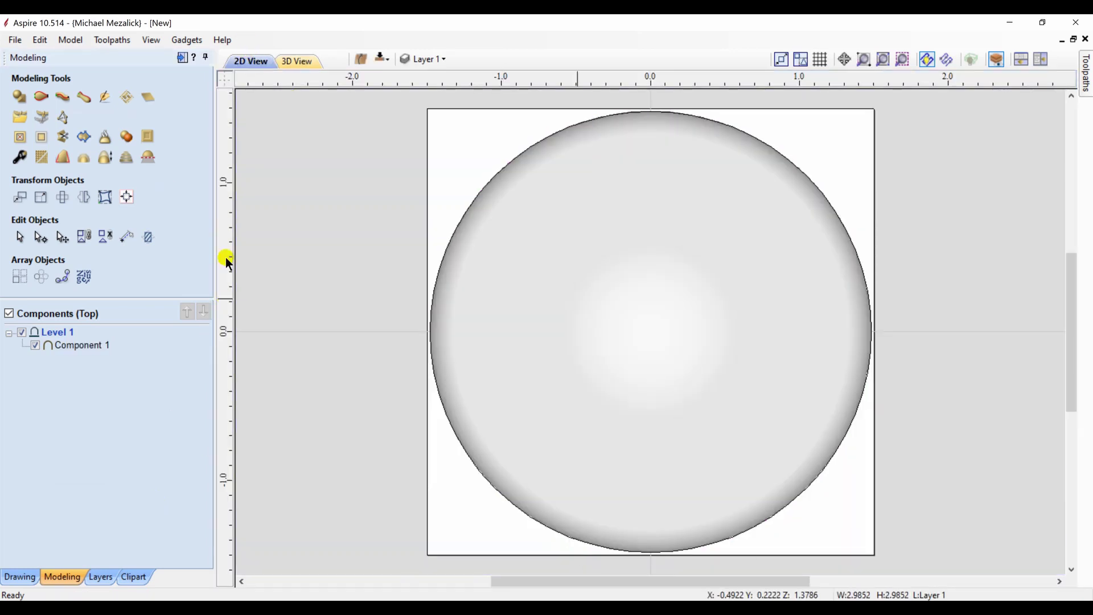
{"action": "left_click", "coordinate": [19, 574]}
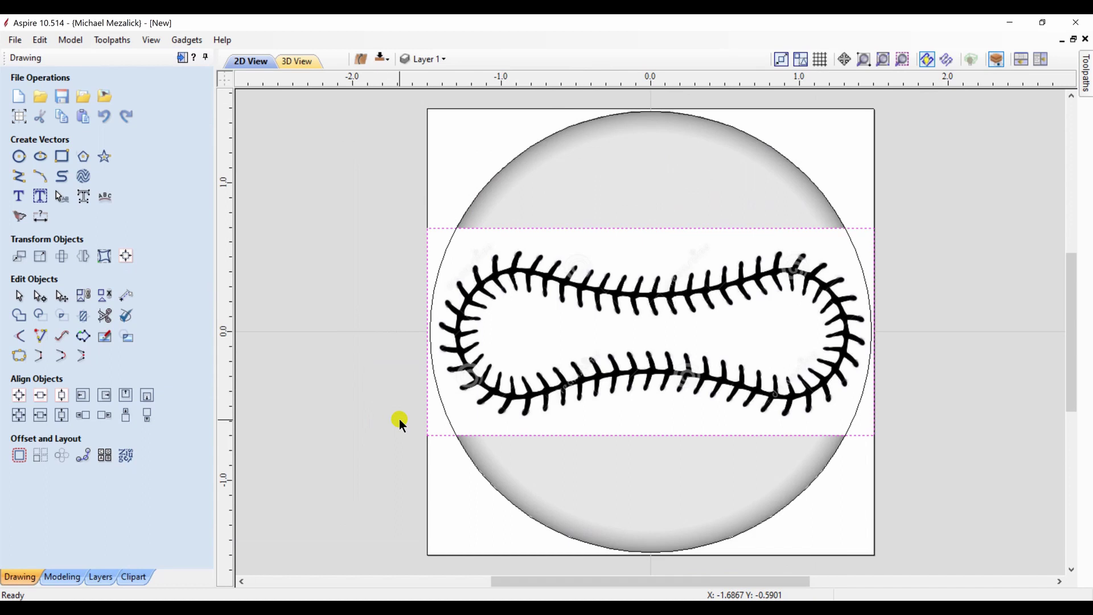
{"action": "left_click", "coordinate": [520, 363]}
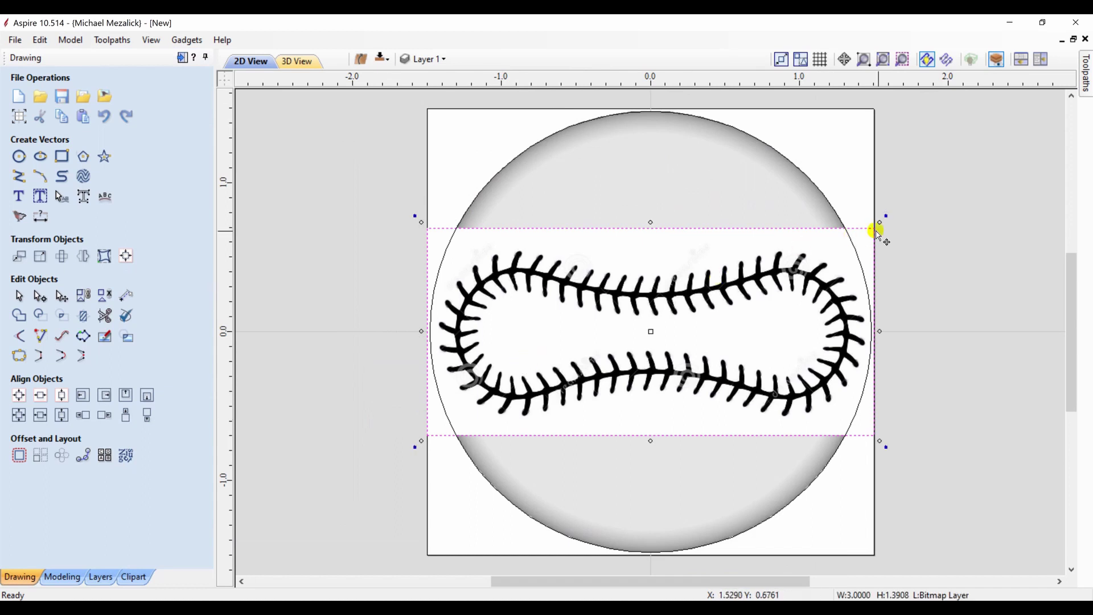
{"action": "left_click_drag", "start_coordinate": [878, 220], "coordinate": [956, 115]}
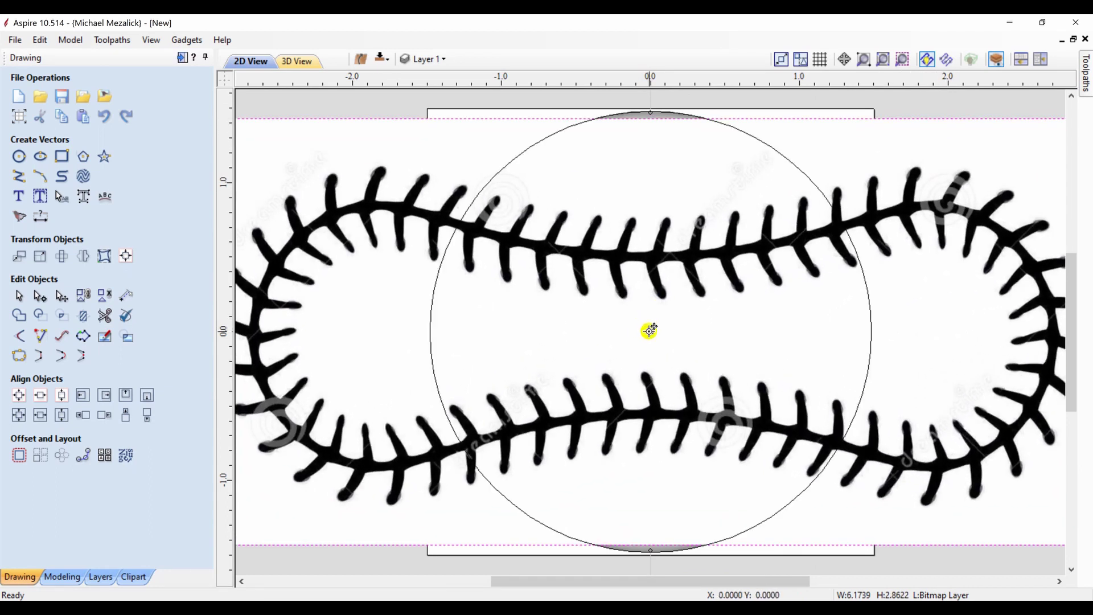
{"action": "left_click_drag", "start_coordinate": [651, 330], "coordinate": [1090, 317]}
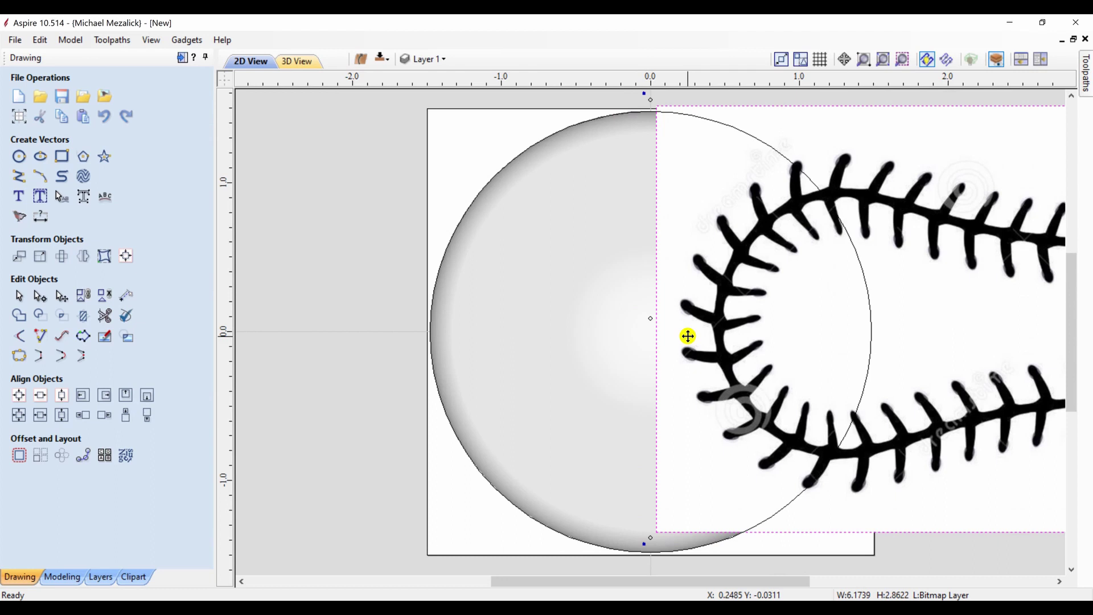
{"action": "key", "text": "Right"}
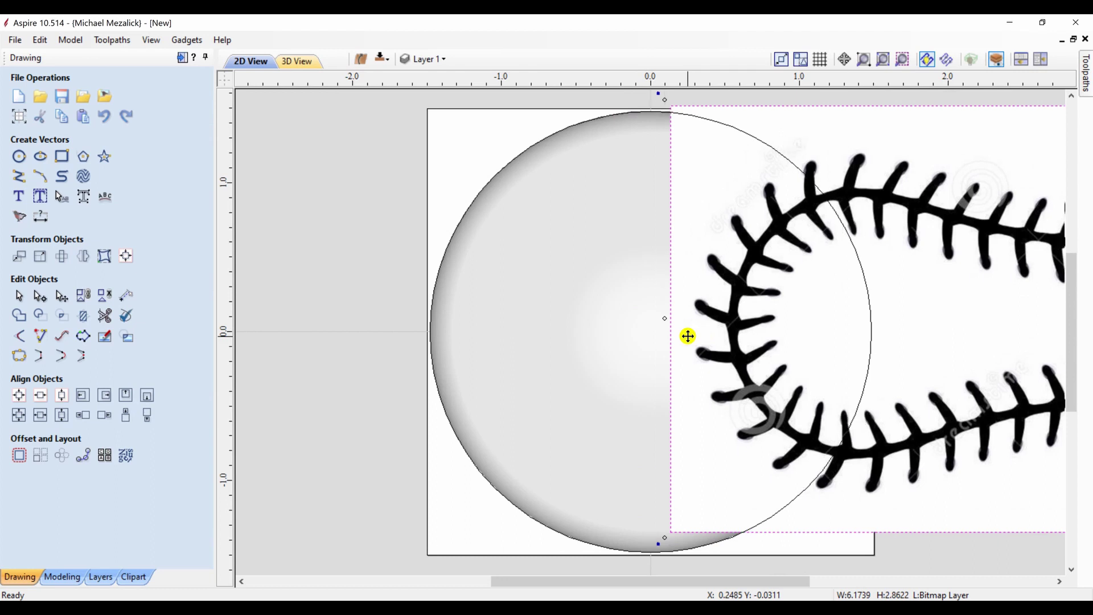
Step: Trace the stitching bitmap in black and white into vectors and delete the bitmap
{"action": "left_click", "coordinate": [20, 220]}
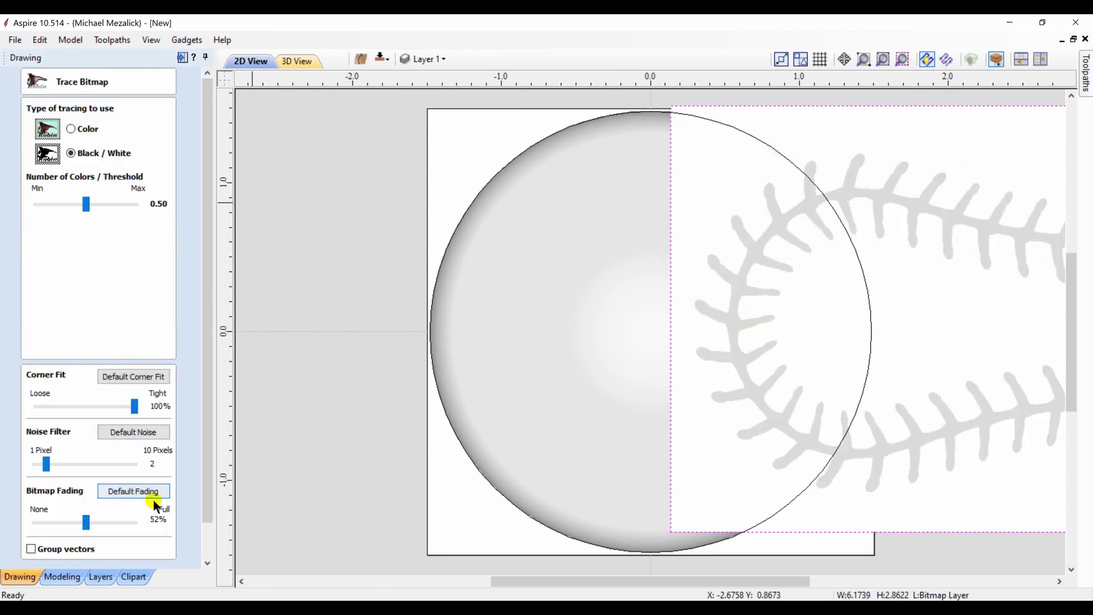
{"action": "left_click", "coordinate": [207, 563]}
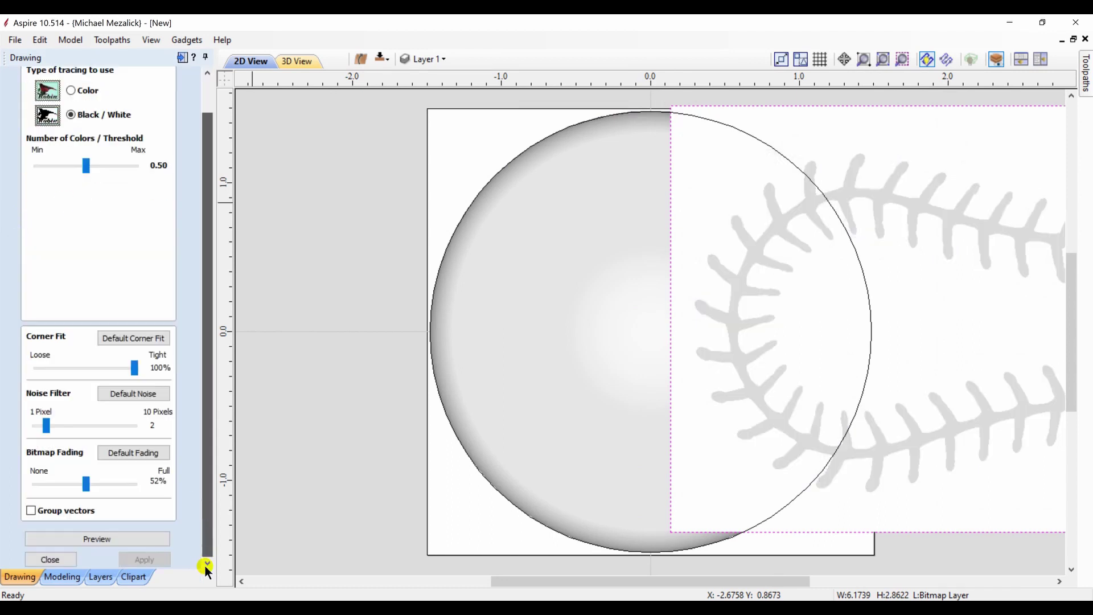
{"action": "left_click", "coordinate": [132, 540]}
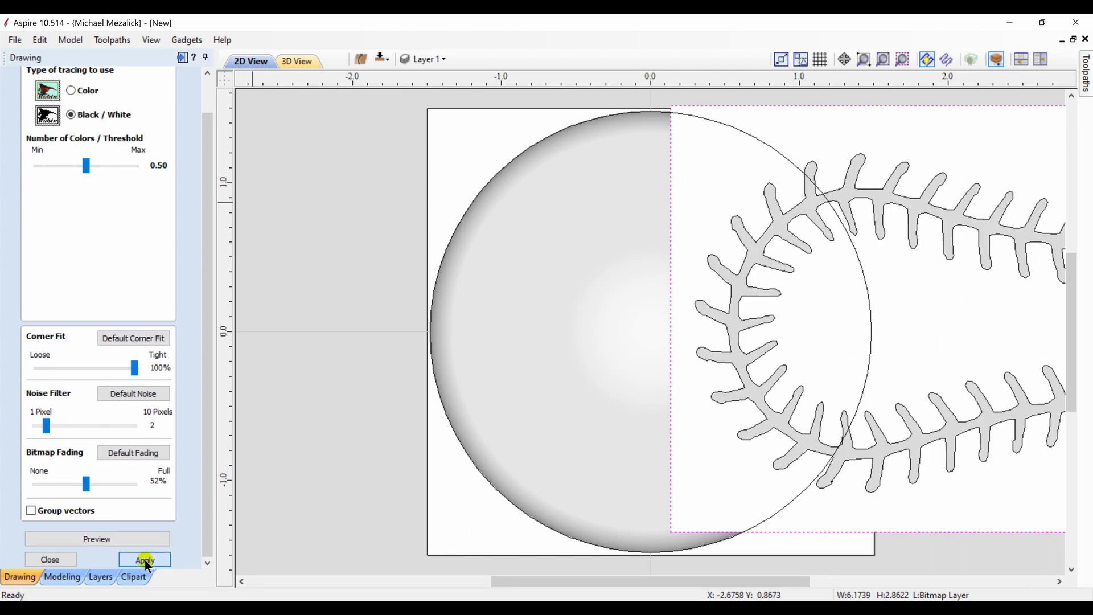
{"action": "left_click", "coordinate": [144, 559]}
{"action": "left_click", "coordinate": [56, 559]}
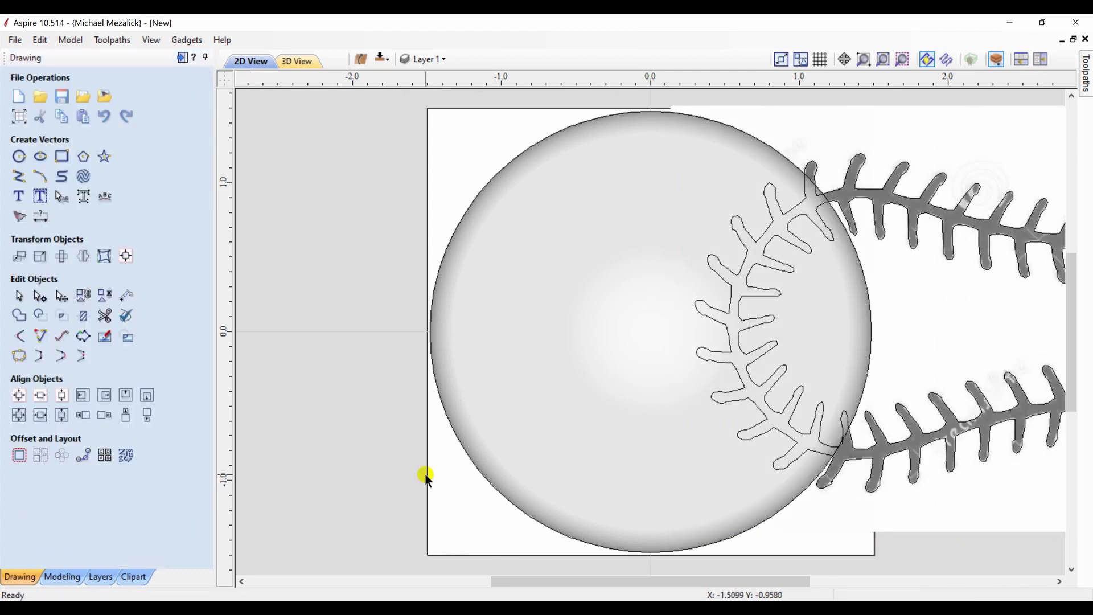
{"action": "left_click", "coordinate": [937, 483]}
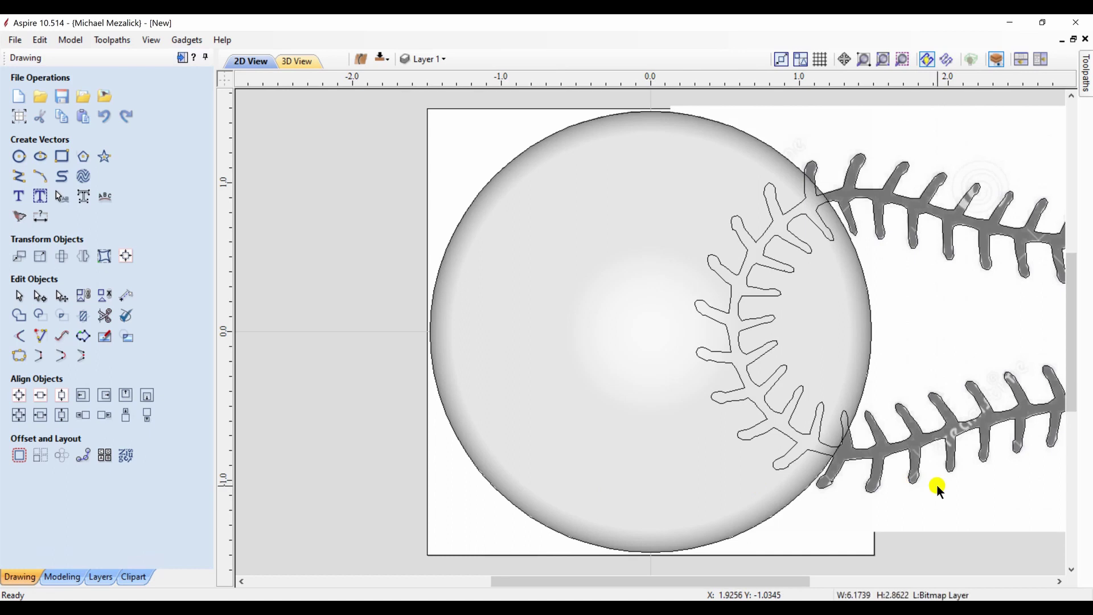
{"action": "key", "text": "Delete"}
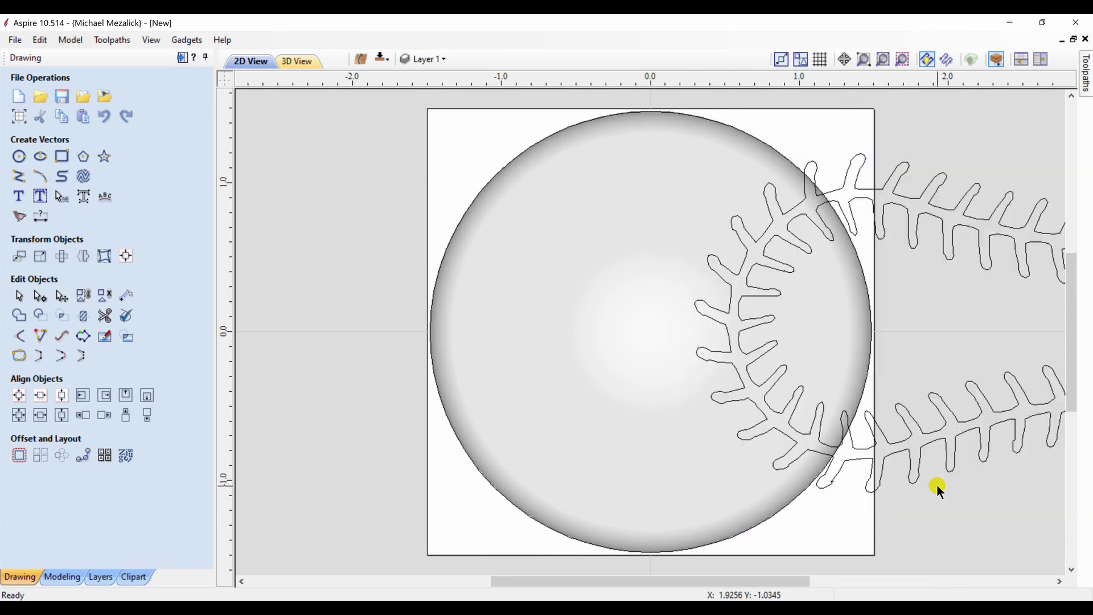
Step: Create a horizontally mirrored copy of the traced stitching vectors about the job center
{"action": "left_click", "coordinate": [905, 415]}
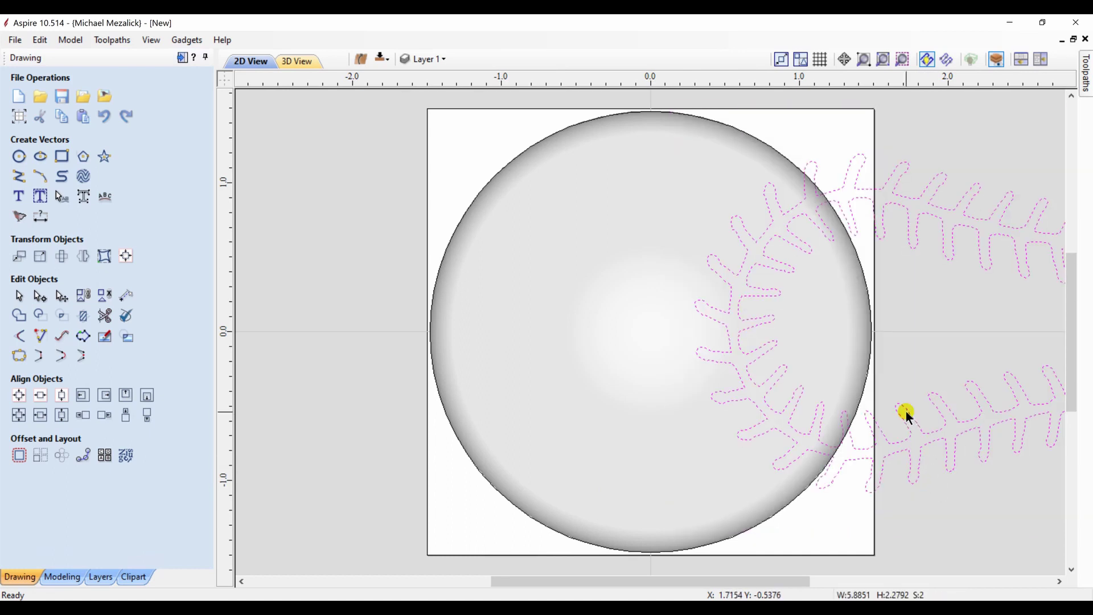
{"action": "left_click", "coordinate": [83, 257]}
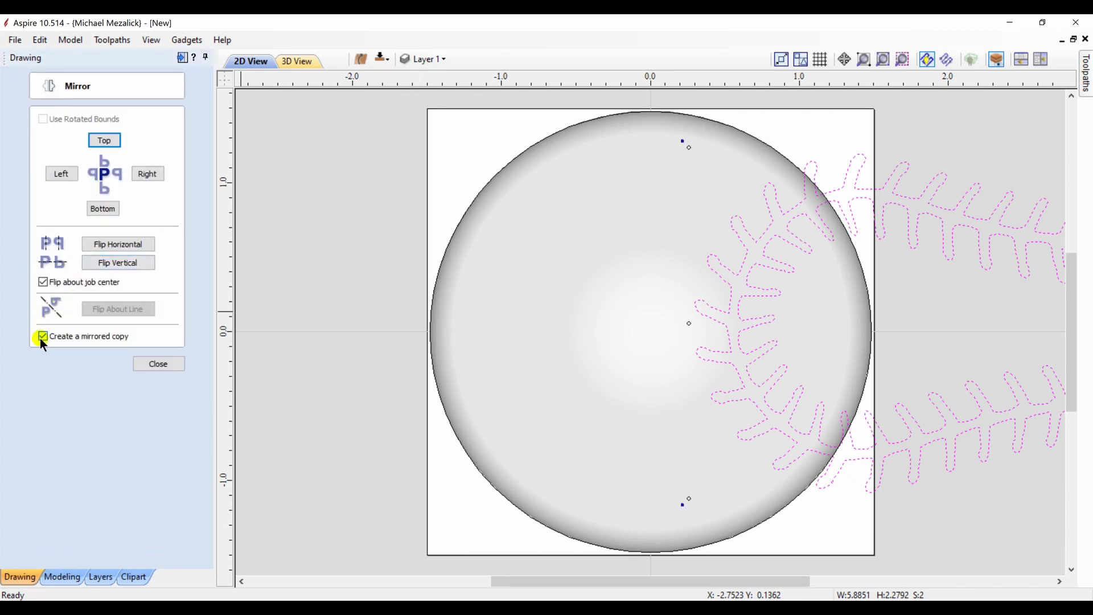
{"action": "left_click", "coordinate": [114, 249]}
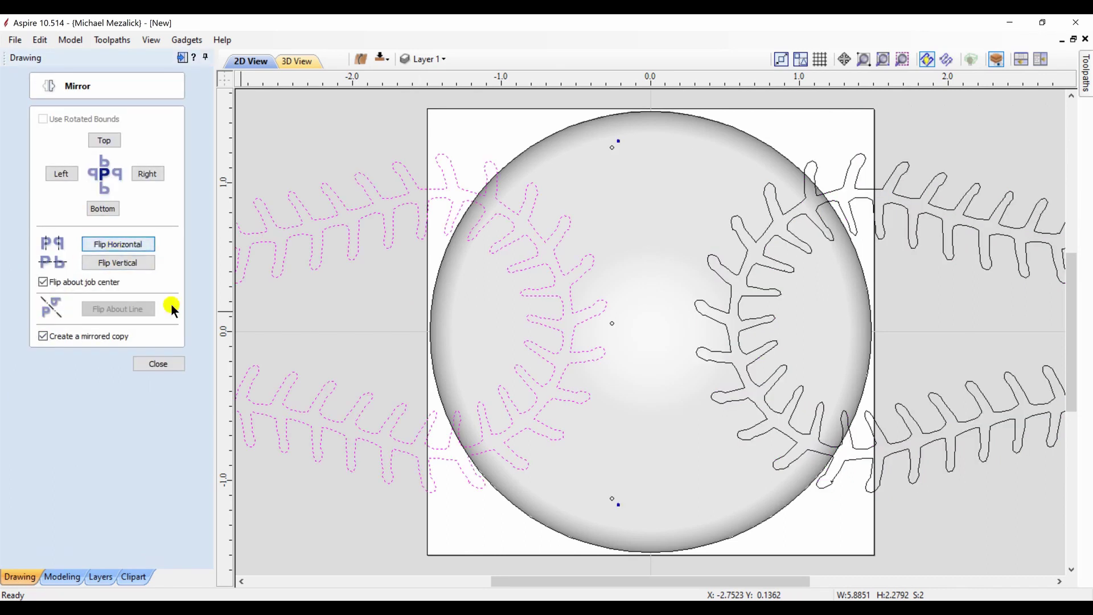
{"action": "left_click", "coordinate": [162, 364]}
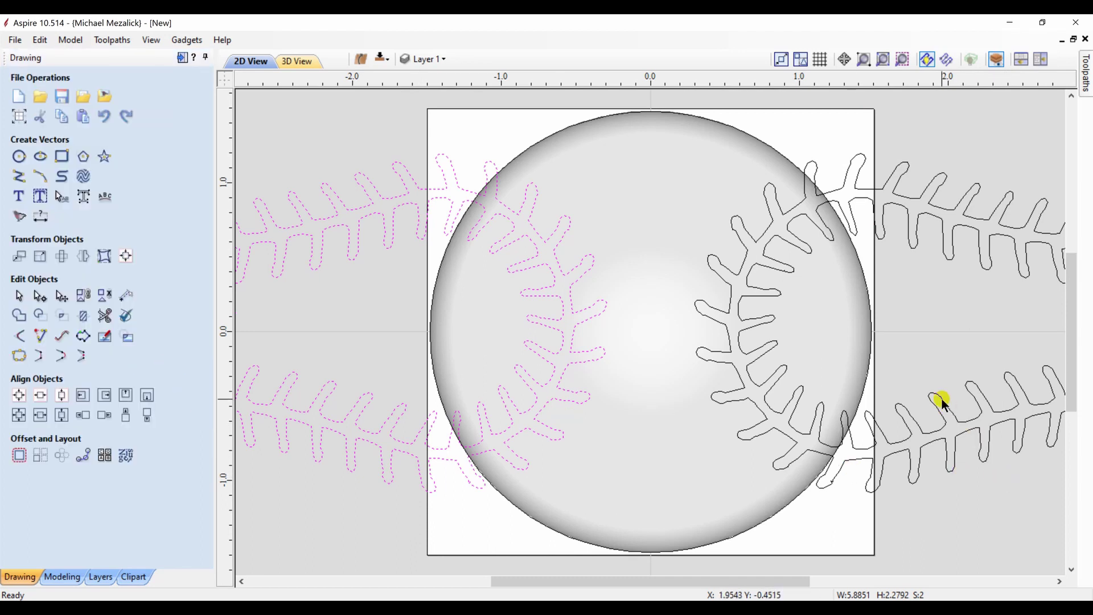
Step: Create an angular-profile shape from both sets of stitching vectors with an angle of about 25.2°
{"action": "left_click_drag", "start_coordinate": [813, 348], "coordinate": [529, 264]}
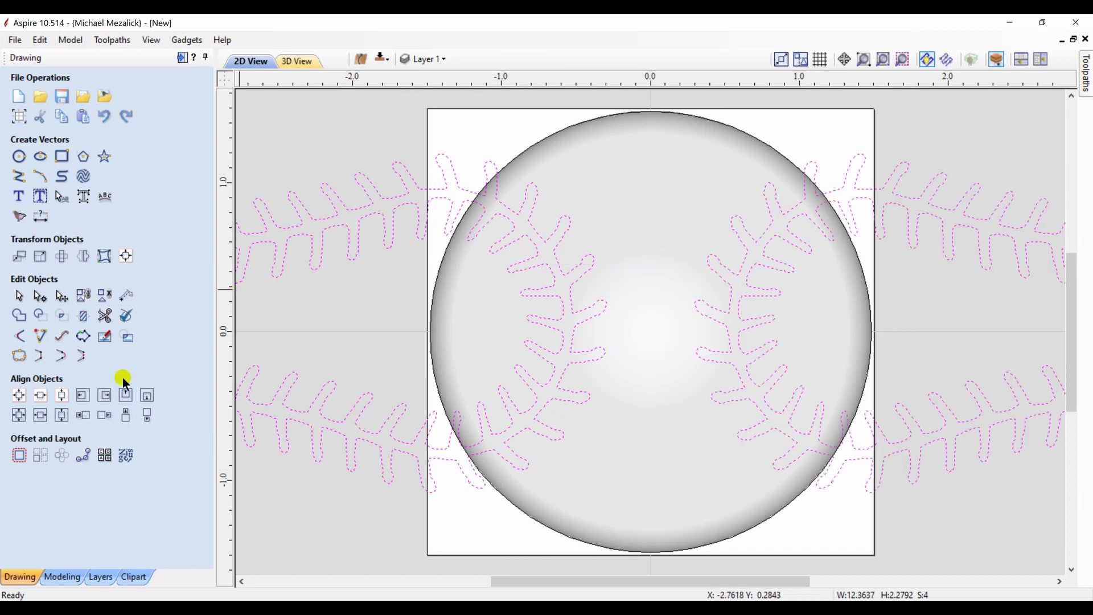
{"action": "left_click", "coordinate": [61, 577]}
{"action": "left_click", "coordinate": [20, 96]}
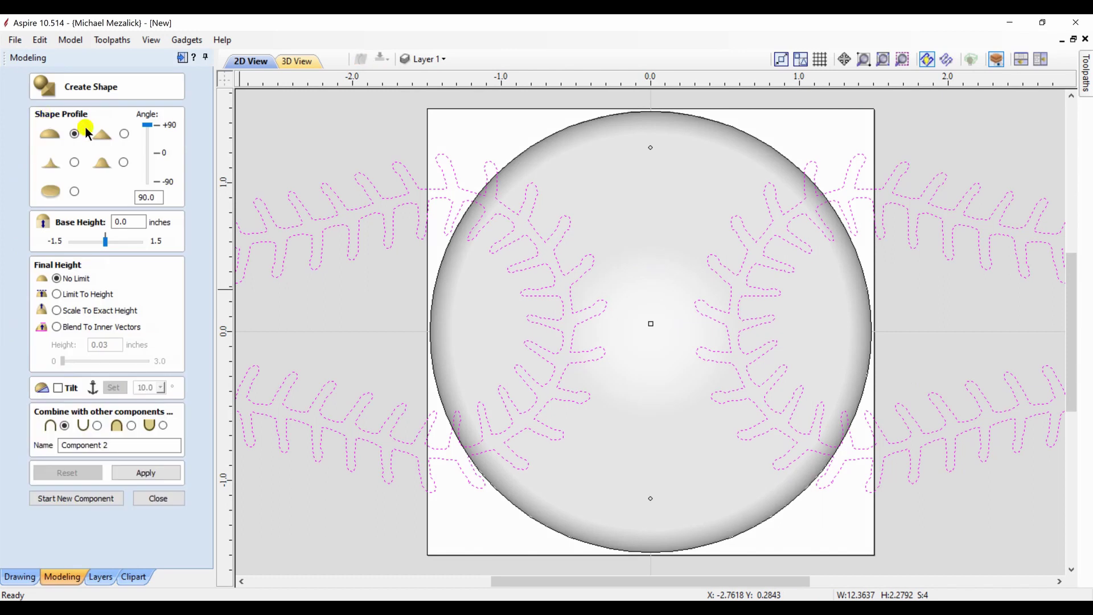
{"action": "left_click", "coordinate": [124, 133]}
{"action": "left_click_drag", "start_coordinate": [152, 129], "coordinate": [154, 151]}
{"action": "left_click", "coordinate": [106, 241]}
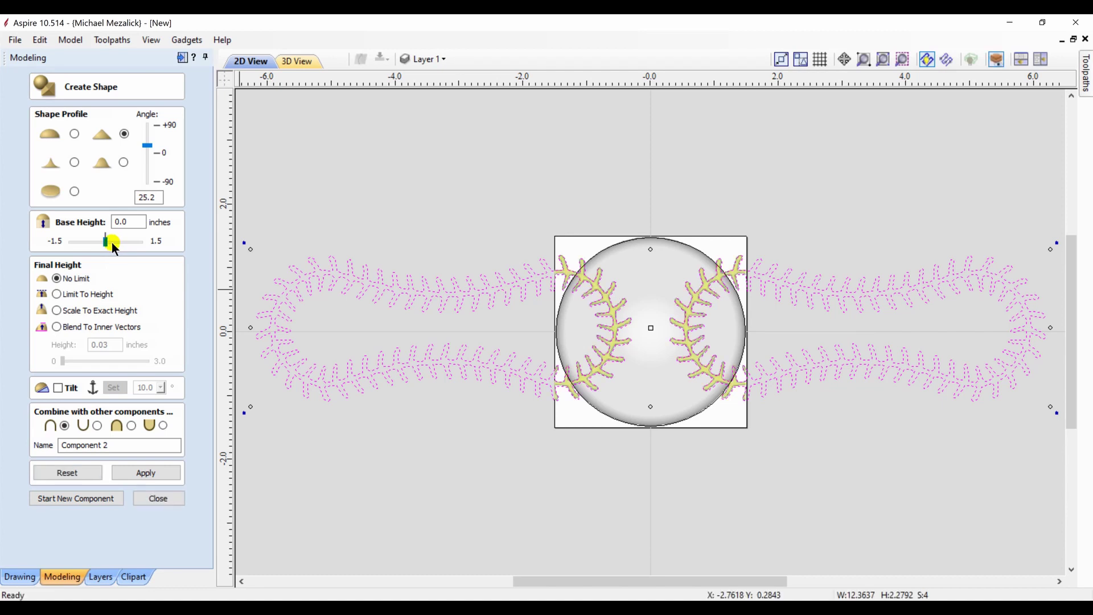
Step: Show the 2D and 3D views side by side and apply a base height of 0.09 inches to the stitching shape
{"action": "key", "text": "F4"}
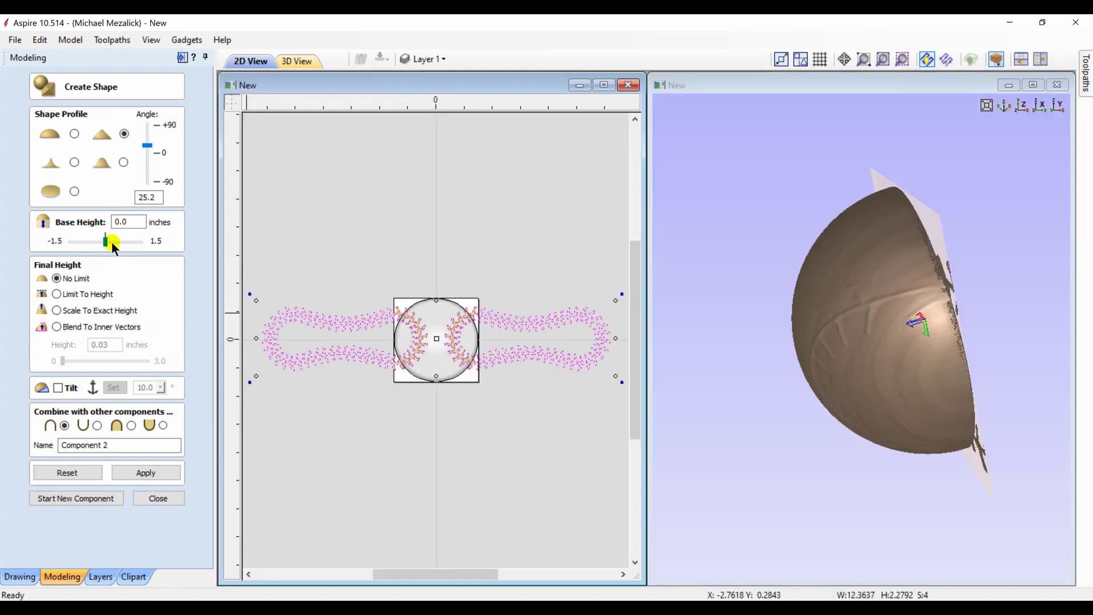
{"action": "left_click", "coordinate": [1026, 106]}
{"action": "left_click", "coordinate": [1028, 110]}
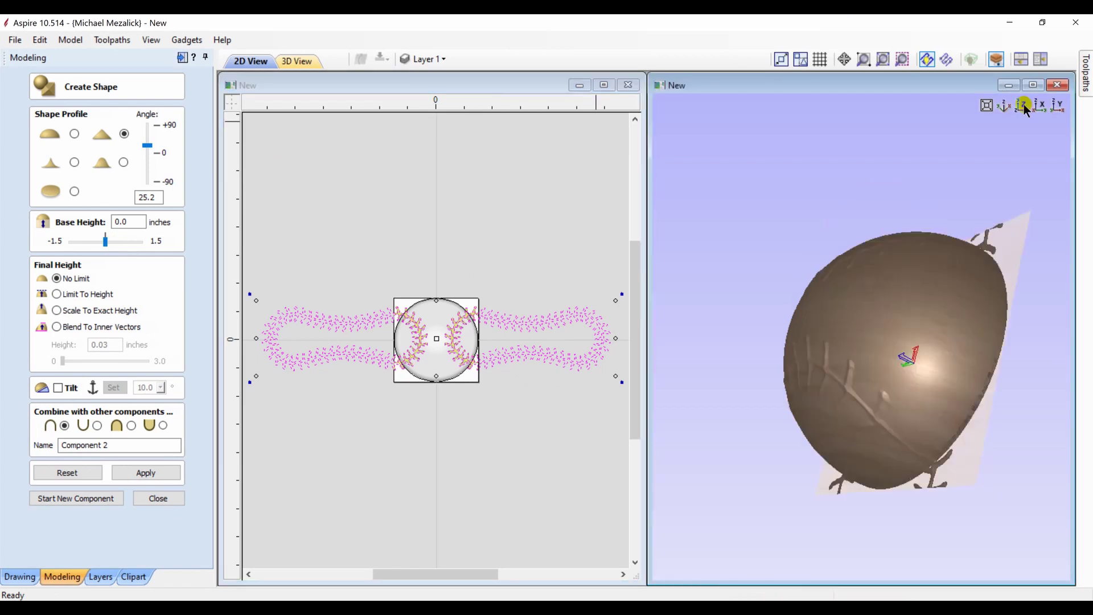
{"action": "left_click_drag", "start_coordinate": [105, 241], "coordinate": [110, 241]}
{"action": "left_click", "coordinate": [147, 473]}
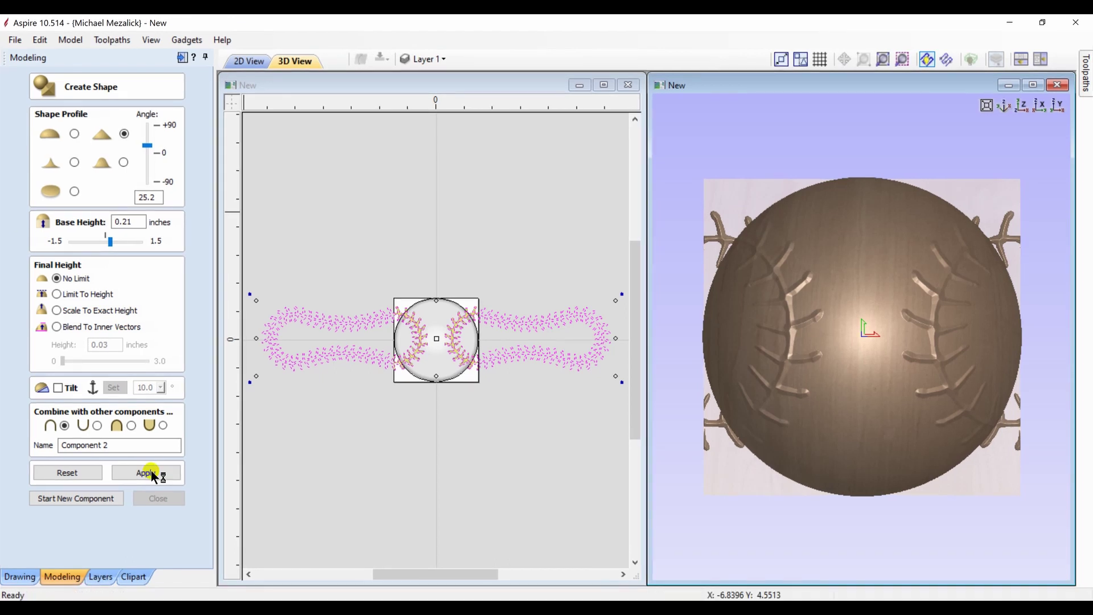
{"action": "left_click", "coordinate": [151, 472]}
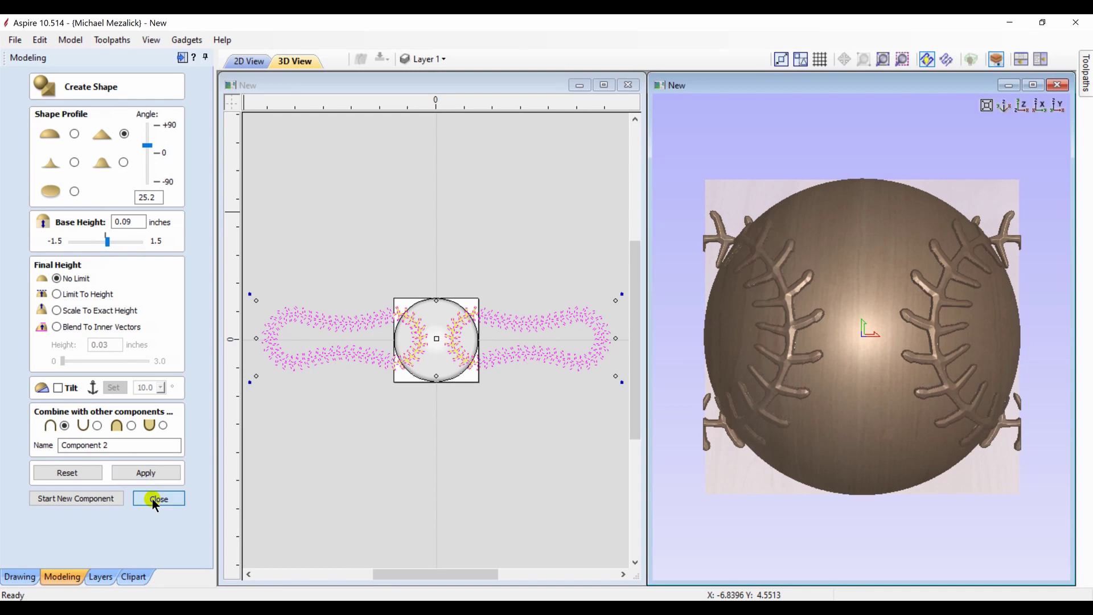
{"action": "left_click", "coordinate": [158, 499]}
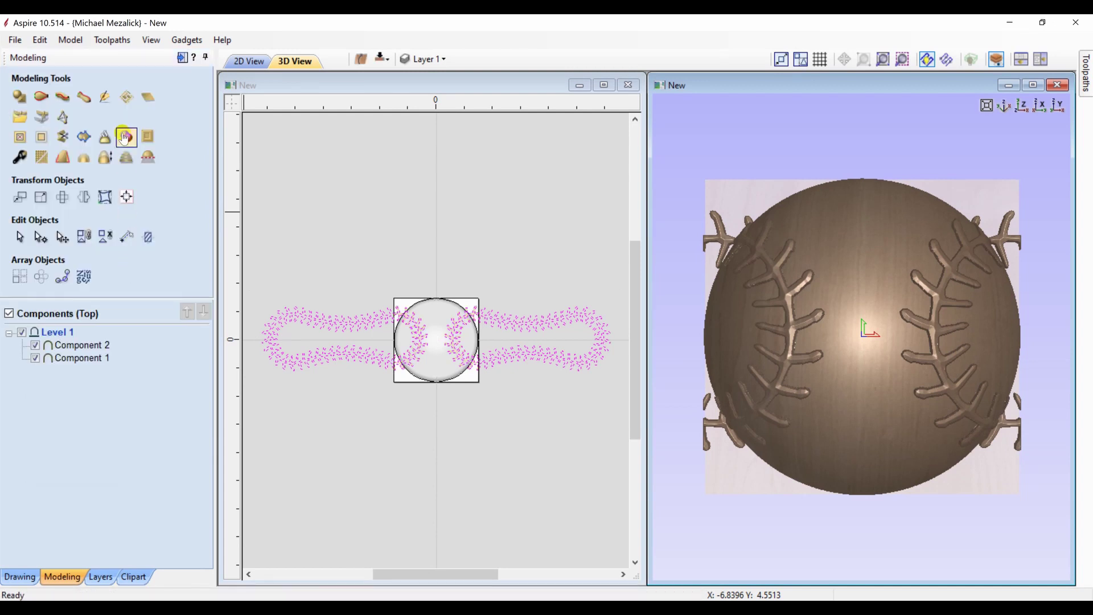
Step: Clear the parts of the stitching component that lie outside the ball's circle
{"action": "left_click", "coordinate": [419, 438]}
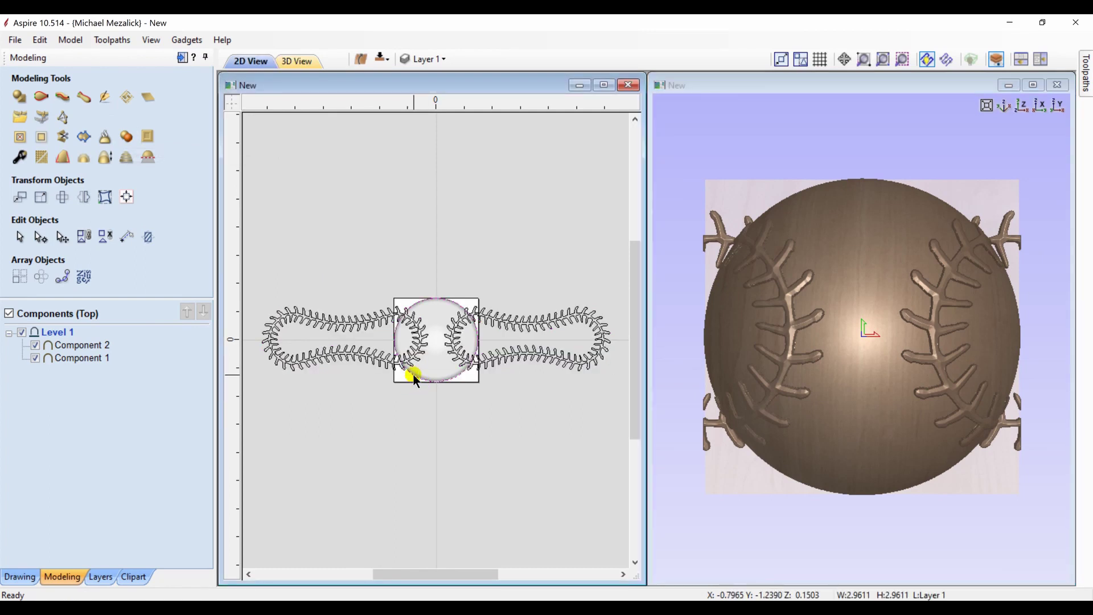
{"action": "left_click", "coordinate": [83, 346]}
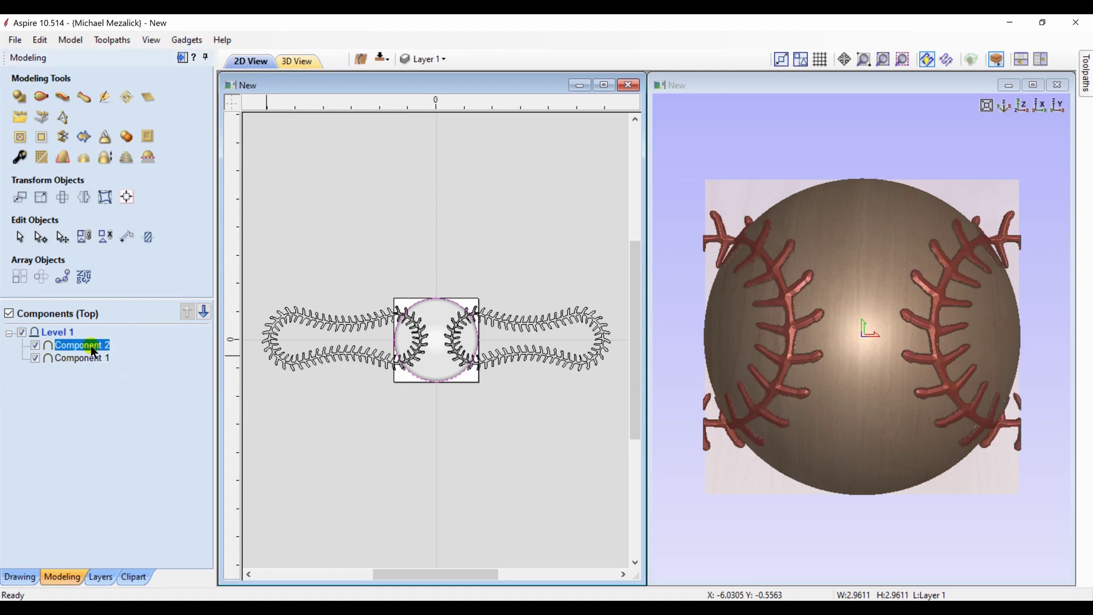
{"action": "left_click", "coordinate": [41, 138]}
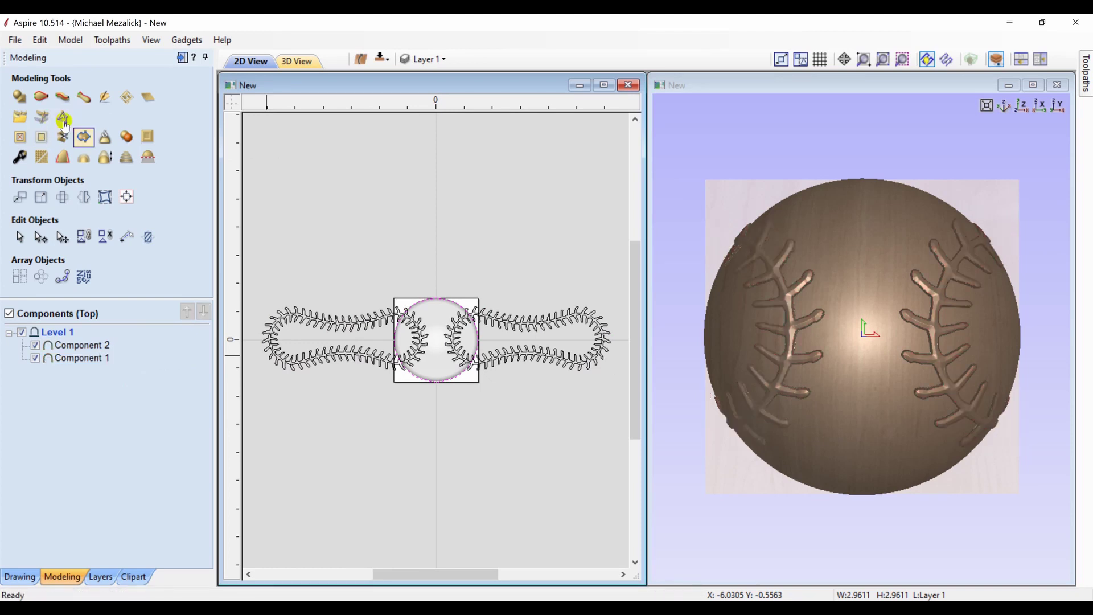
Step: Set the ball component's appearance to a solid white color
{"action": "left_click", "coordinate": [81, 358]}
{"action": "left_click", "coordinate": [19, 162]}
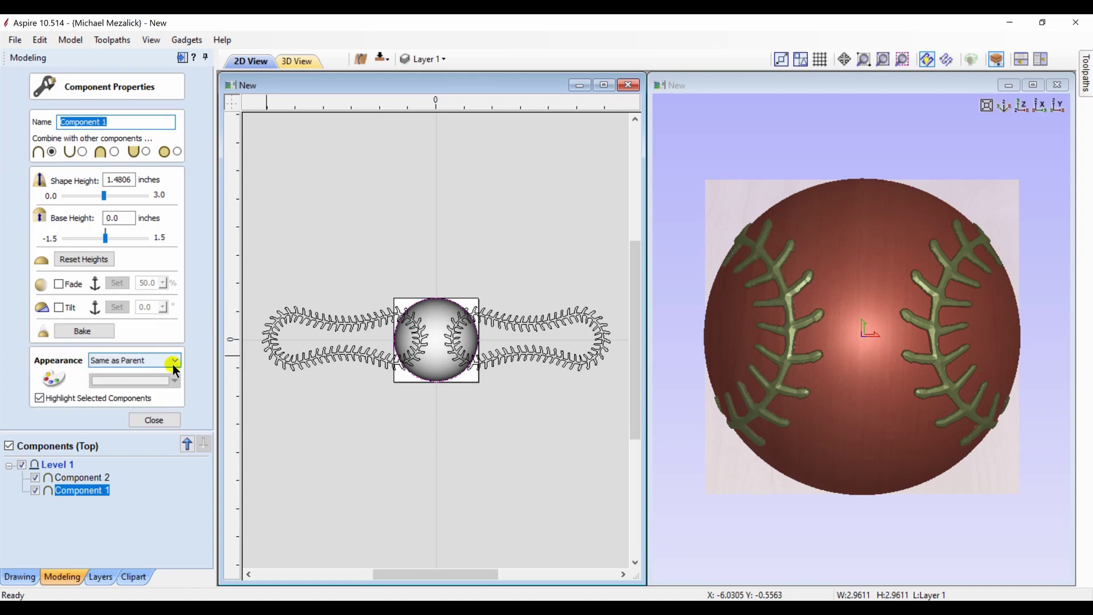
{"action": "left_click", "coordinate": [172, 364]}
{"action": "left_click", "coordinate": [107, 379]}
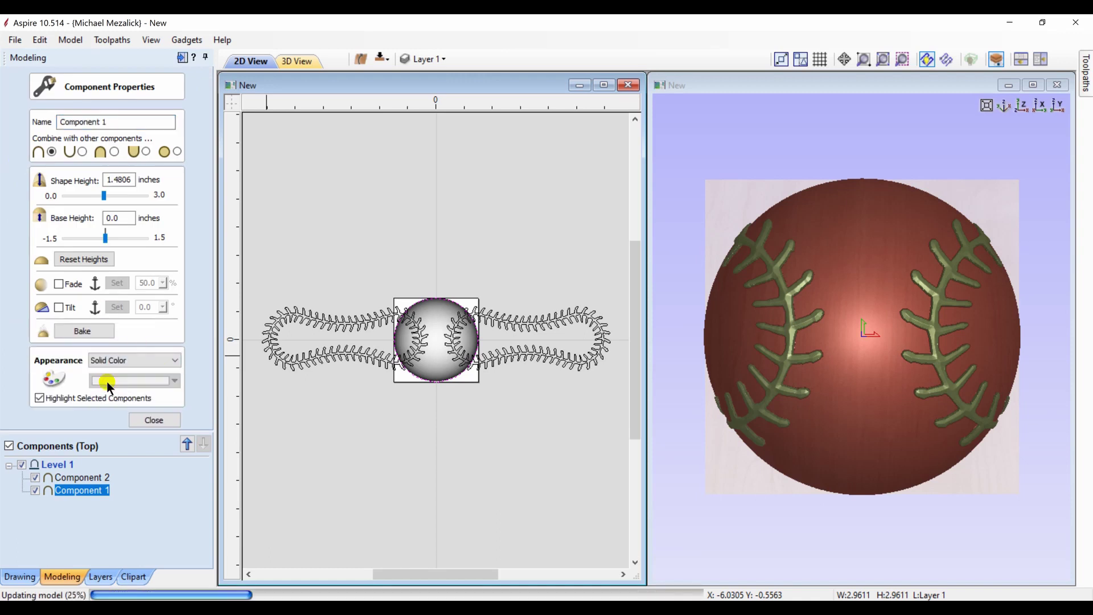
{"action": "left_click", "coordinate": [174, 381]}
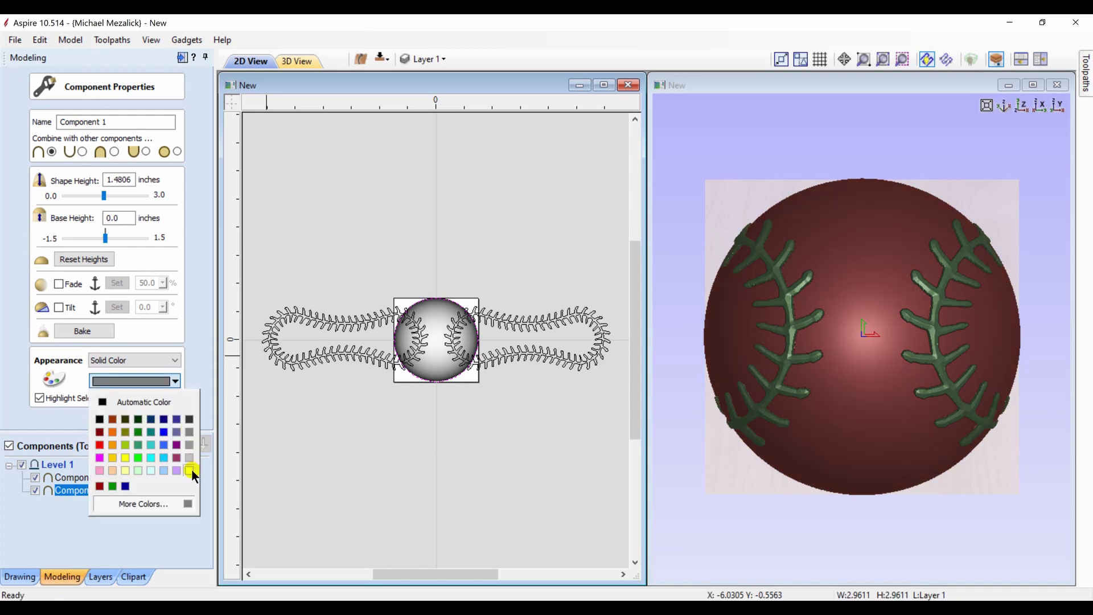
{"action": "left_click", "coordinate": [191, 469]}
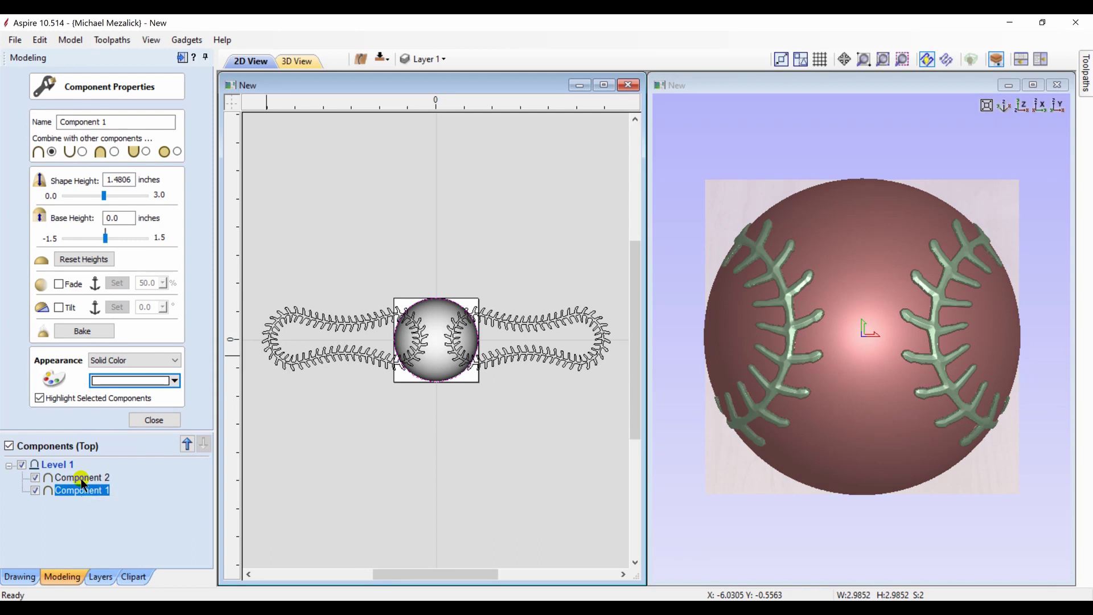
Step: Set the stitching component's appearance to a solid red color and finish editing the component properties
{"action": "left_click", "coordinate": [80, 478]}
{"action": "left_click", "coordinate": [171, 362]}
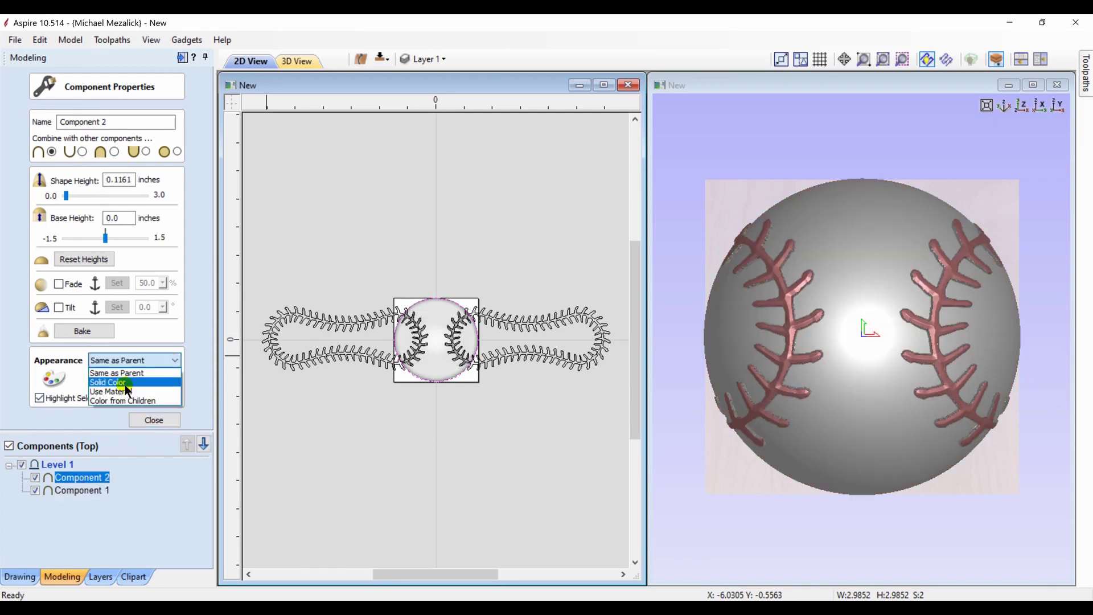
{"action": "left_click", "coordinate": [125, 383]}
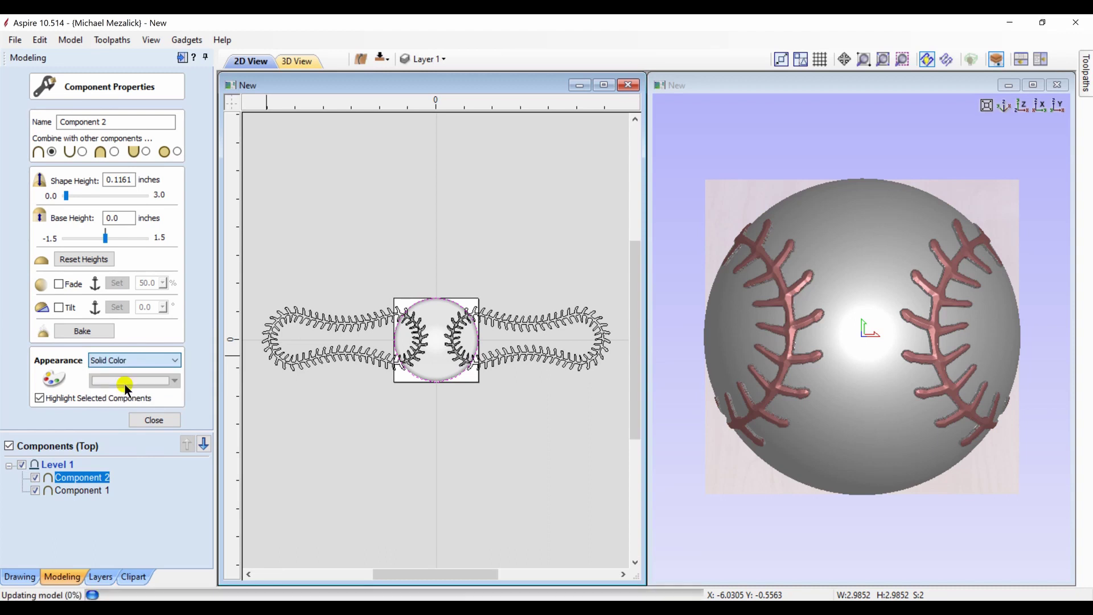
{"action": "left_click", "coordinate": [172, 380]}
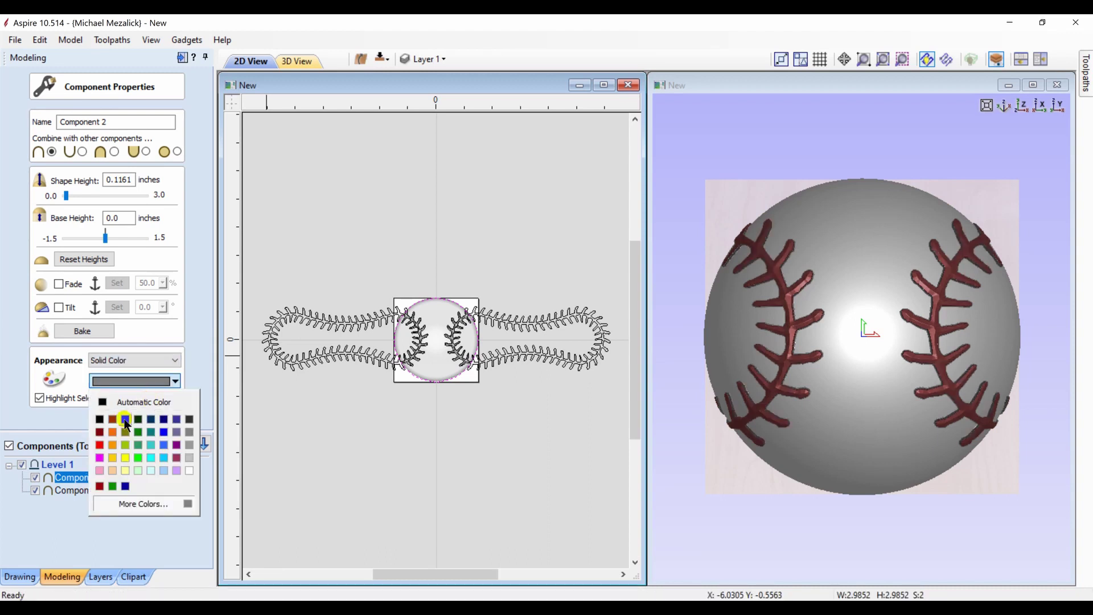
{"action": "left_click", "coordinate": [101, 443]}
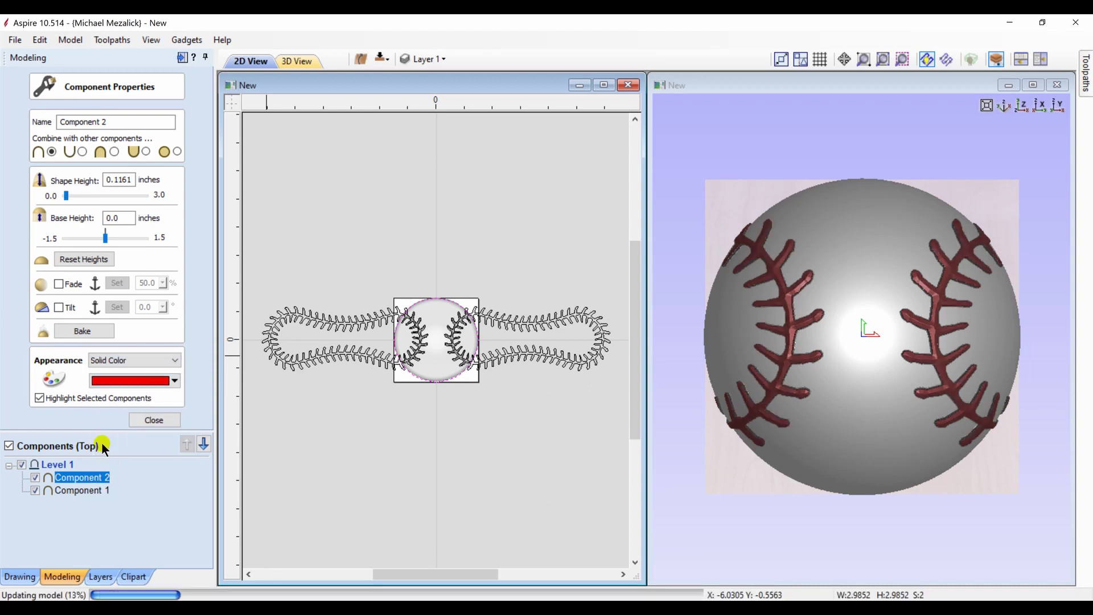
{"action": "left_click", "coordinate": [149, 421]}
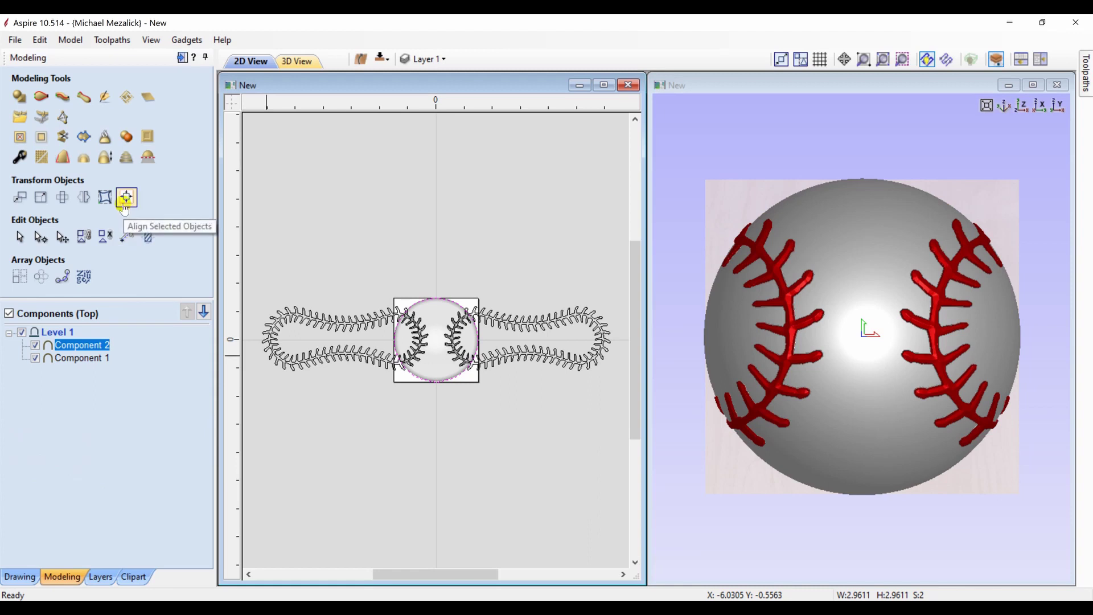
Step: Create a single component from the visible model and hide the separate ball and stitching components
{"action": "left_click", "coordinate": [126, 137]}
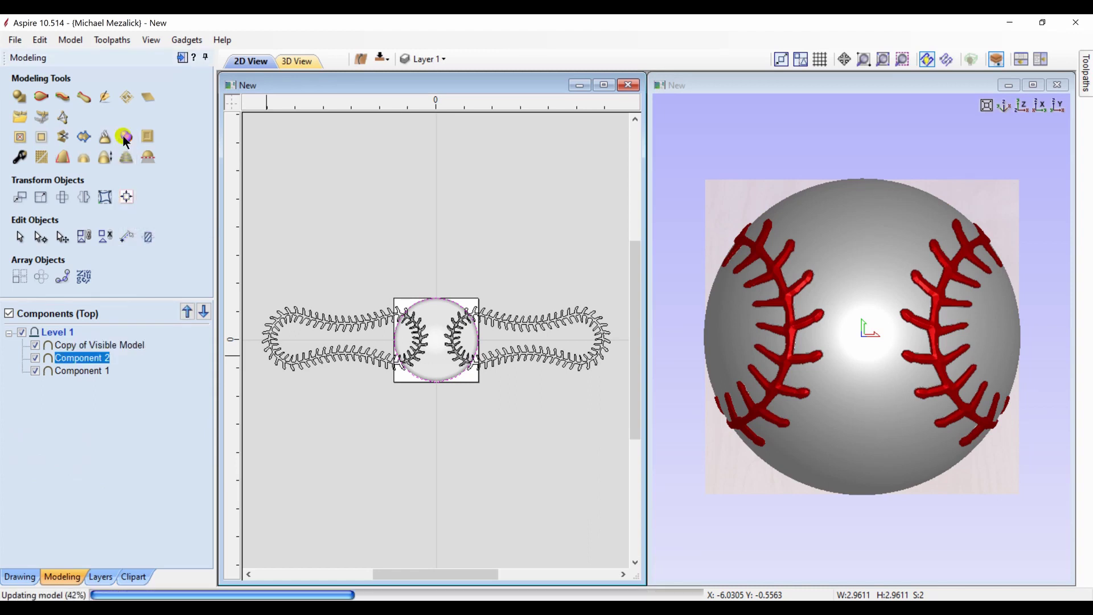
{"action": "left_click", "coordinate": [35, 358]}
{"action": "left_click", "coordinate": [35, 371]}
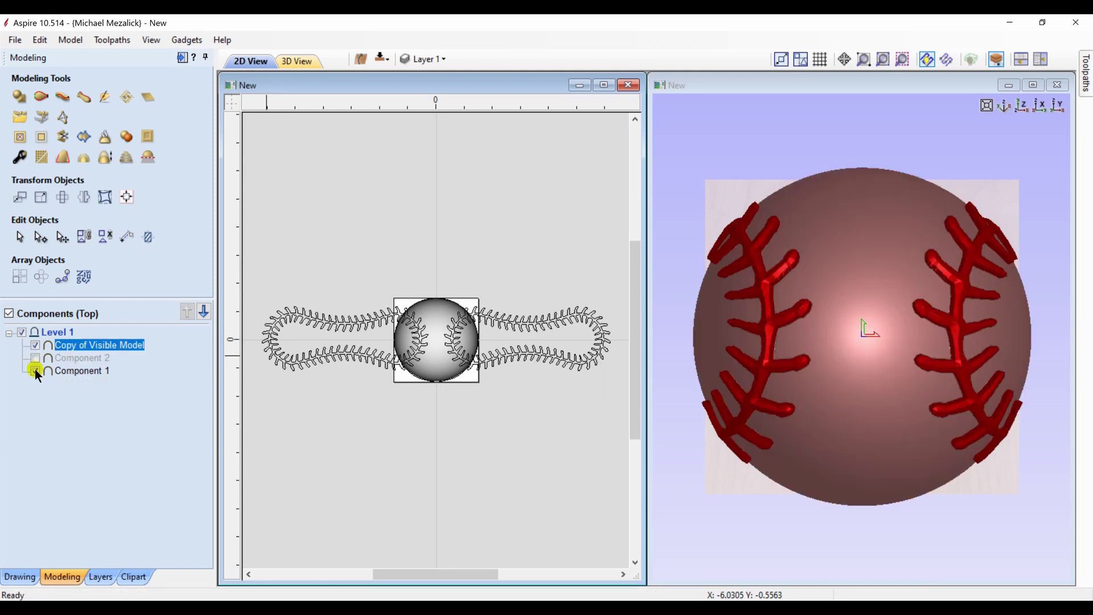
{"action": "left_click", "coordinate": [35, 370]}
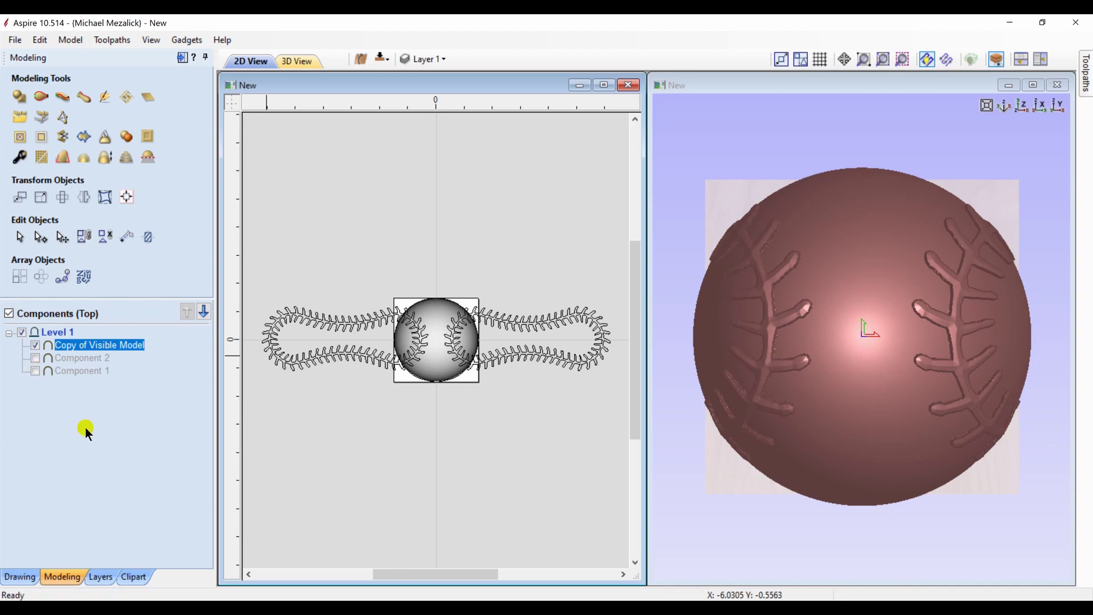
{"action": "left_click", "coordinate": [132, 460]}
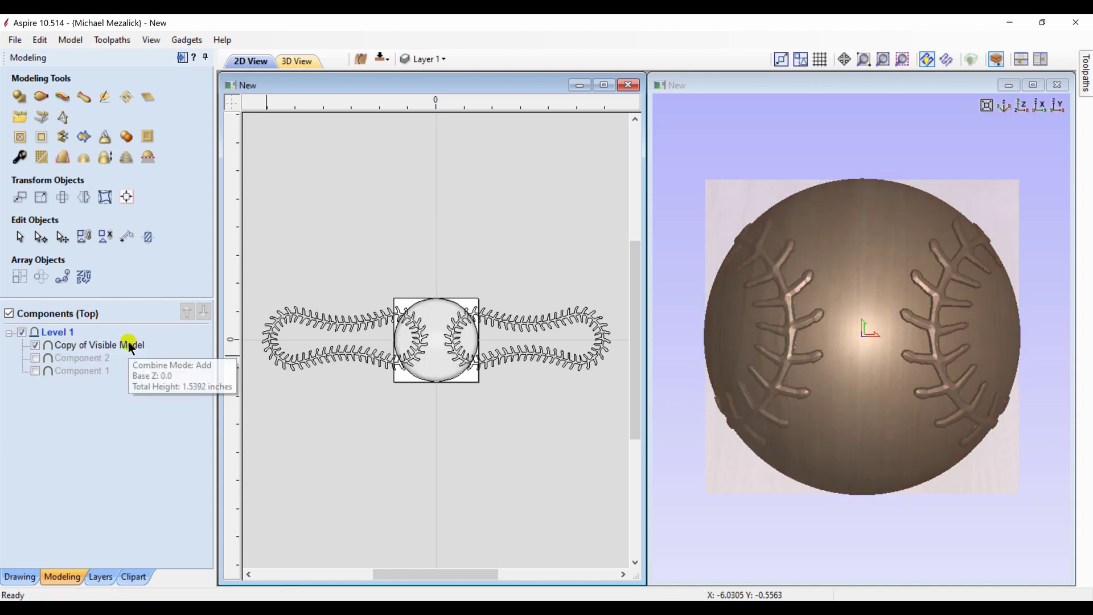
Step: Copy the combined baseball component to the other side of the job
{"action": "left_click", "coordinate": [431, 357]}
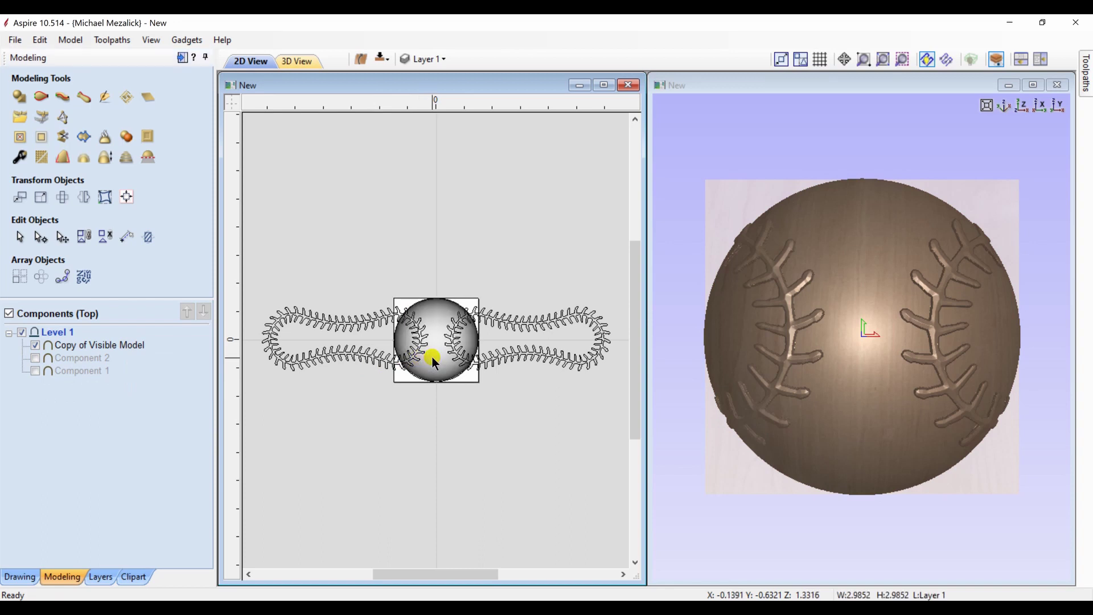
{"action": "right_click", "coordinate": [432, 357]}
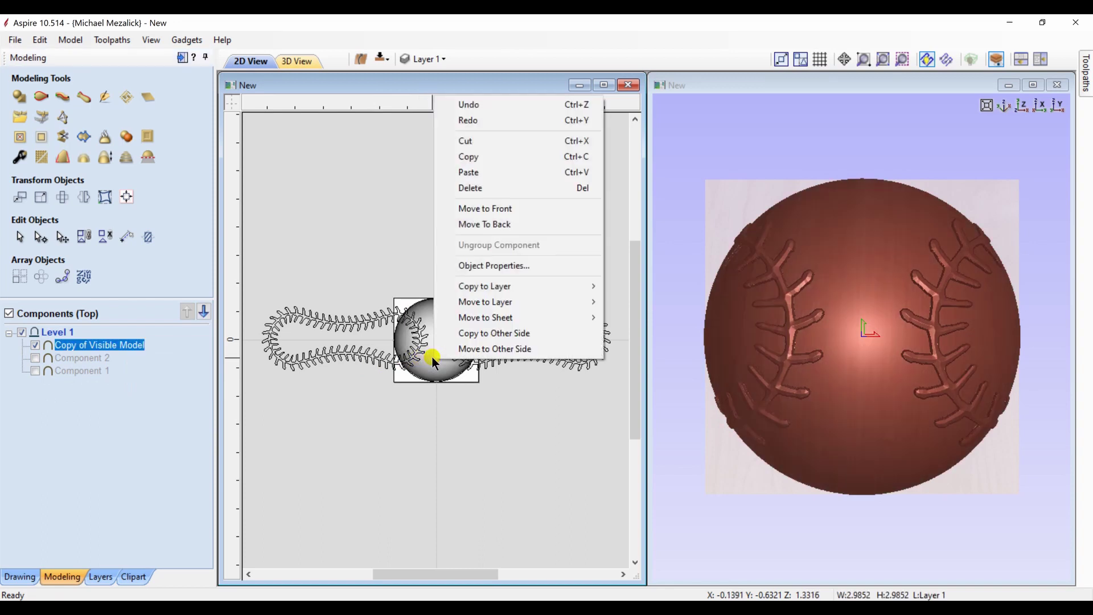
{"action": "left_click", "coordinate": [471, 338]}
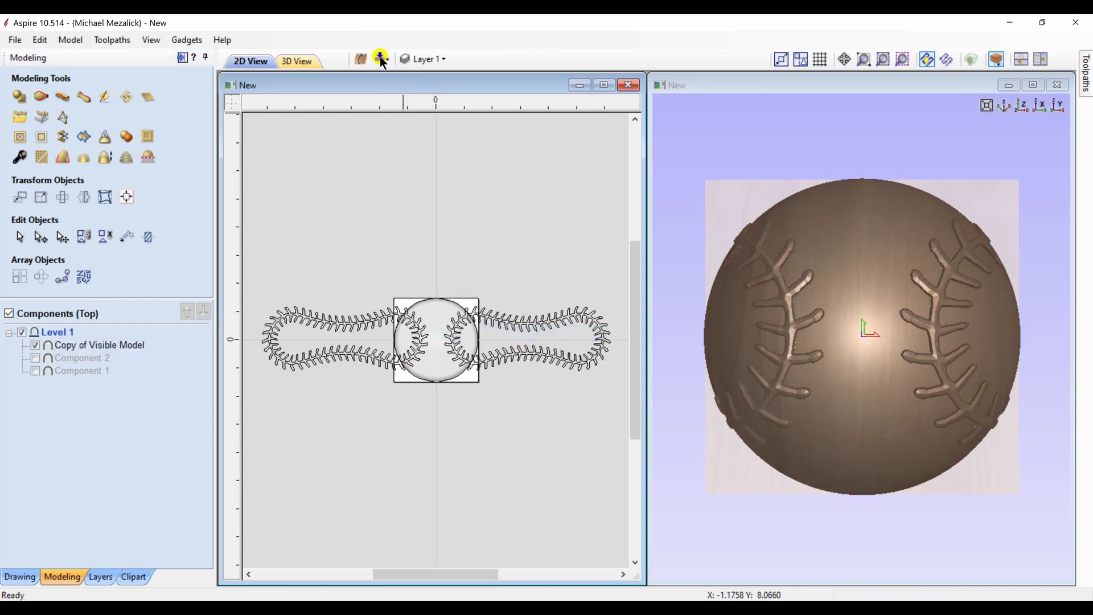
Step: Examine the single-sided half and the complete double-sided baseball from several angles in 3D
{"action": "left_click", "coordinate": [997, 57]}
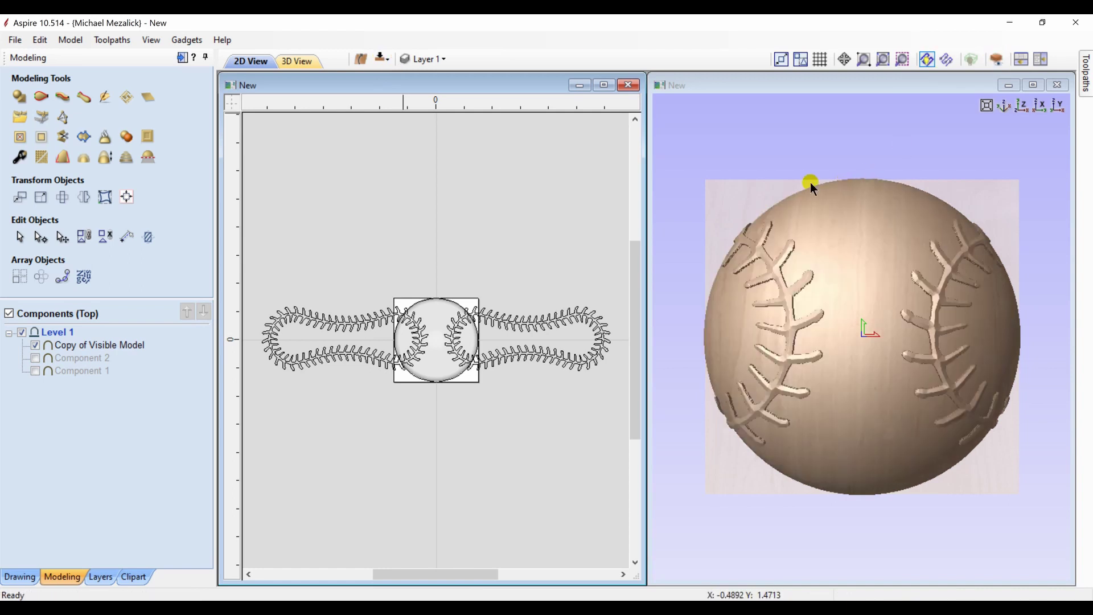
{"action": "left_click_drag", "start_coordinate": [811, 182], "coordinate": [971, 178]}
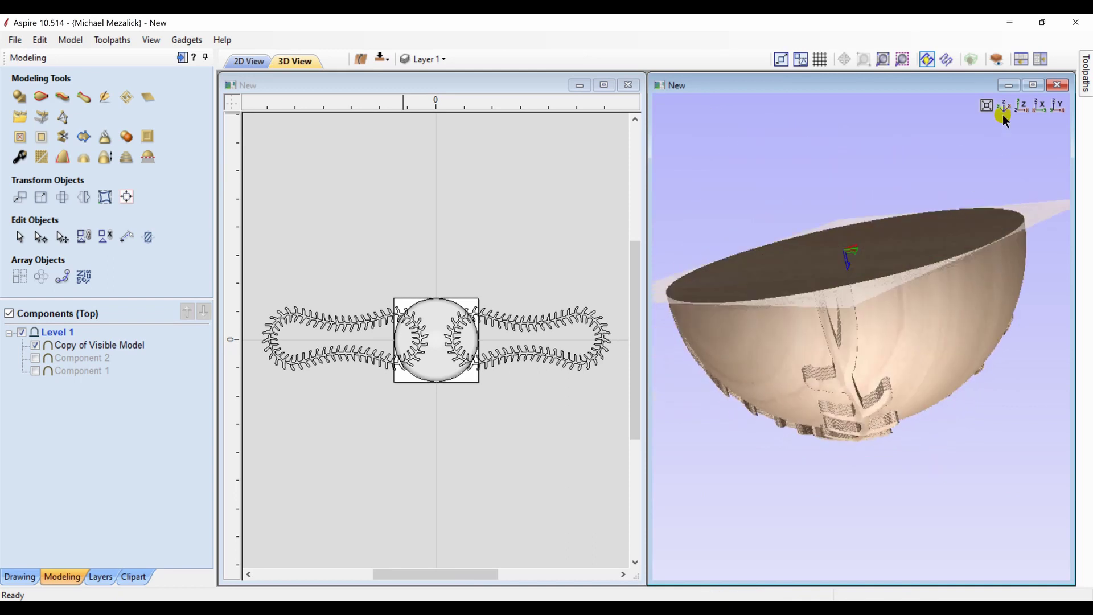
{"action": "left_click", "coordinate": [995, 59]}
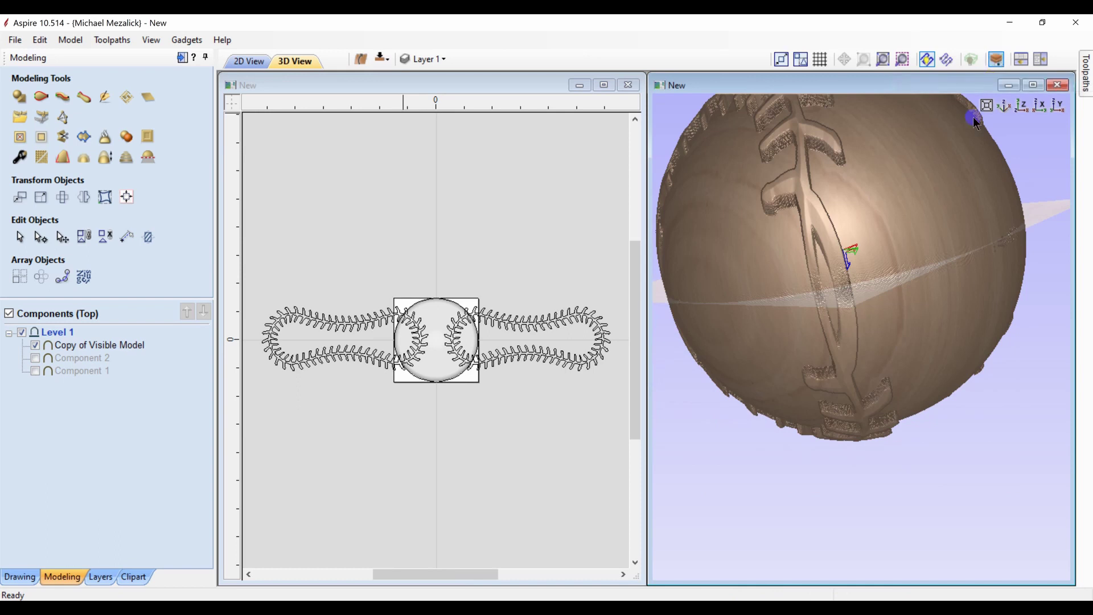
{"action": "left_click_drag", "start_coordinate": [898, 336], "coordinate": [1020, 132]}
{"action": "left_click", "coordinate": [1020, 109]}
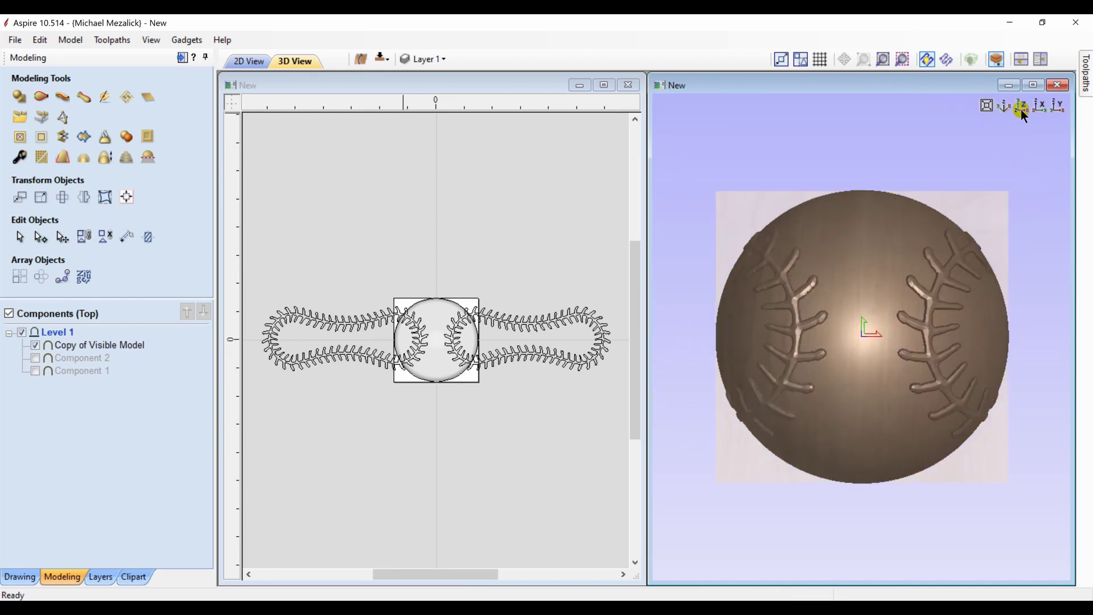
{"action": "left_click_drag", "start_coordinate": [794, 241], "coordinate": [1089, 346]}
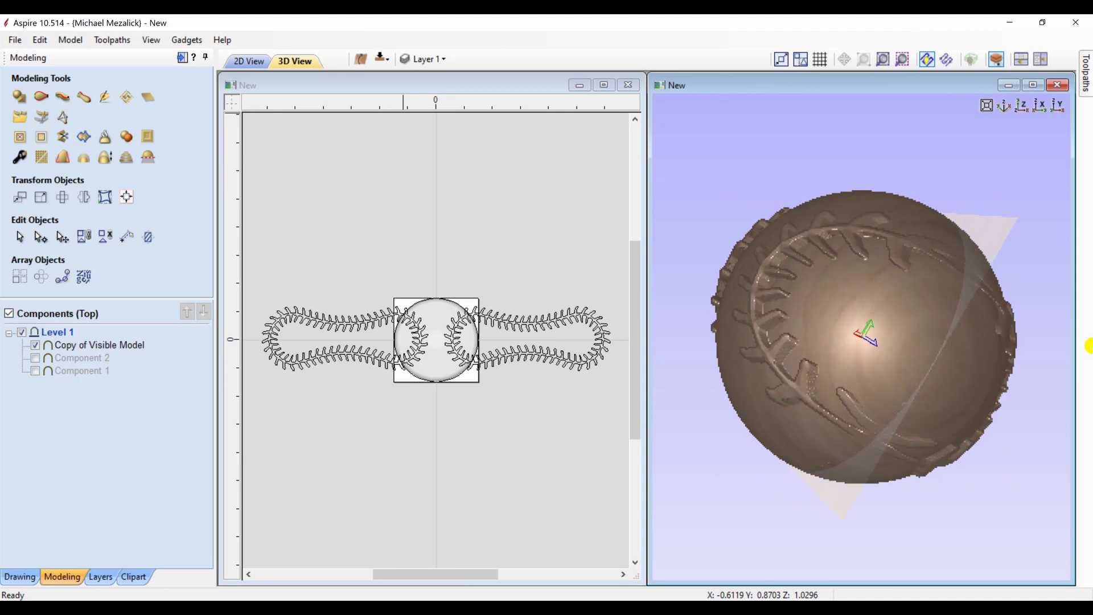
{"action": "left_click_drag", "start_coordinate": [847, 324], "coordinate": [535, 115]}
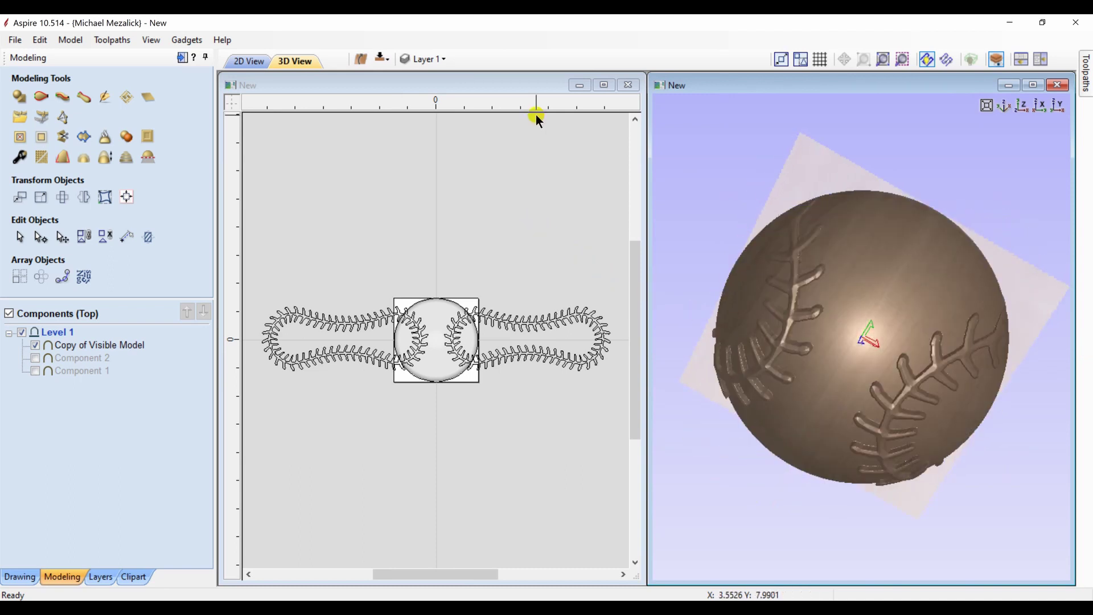
Step: Switch to the bottom side and select the copied baseball component there
{"action": "left_click", "coordinate": [383, 58]}
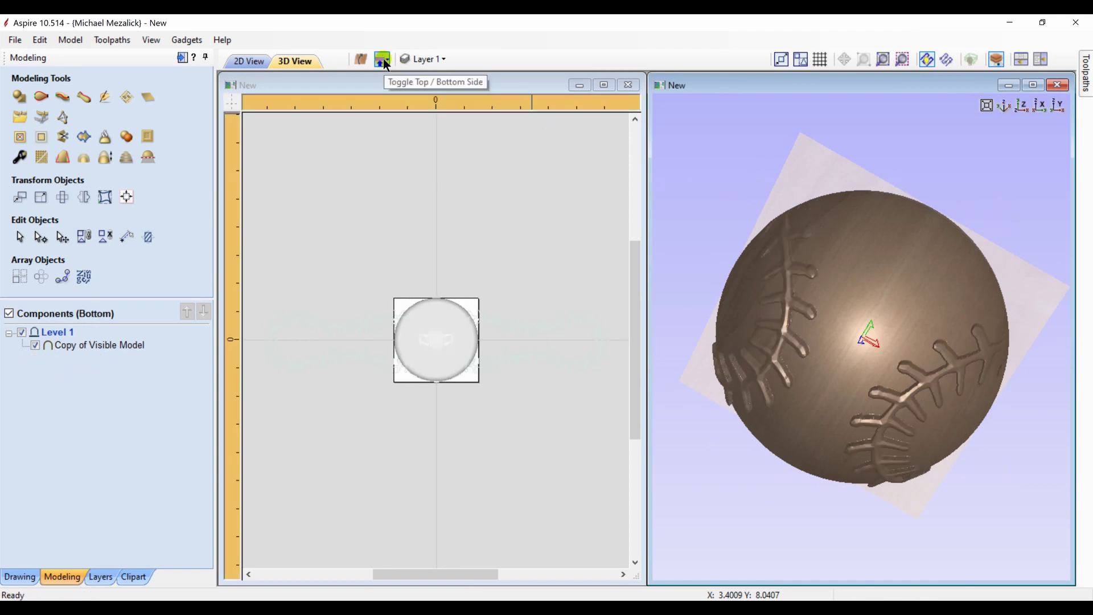
{"action": "left_click", "coordinate": [438, 347]}
{"action": "left_click", "coordinate": [438, 347]}
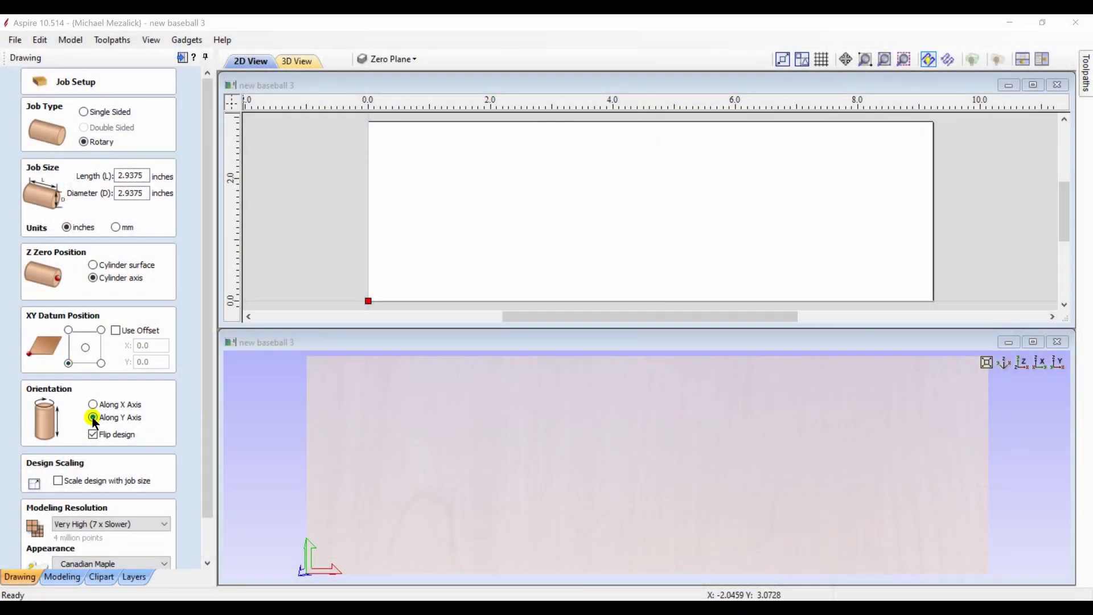
Step: Accept the rotary job setup oriented along the Y axis, and make the baseball layer visible and active
{"action": "left_click_drag", "start_coordinate": [205, 333], "coordinate": [207, 453]}
{"action": "left_click", "coordinate": [47, 560]}
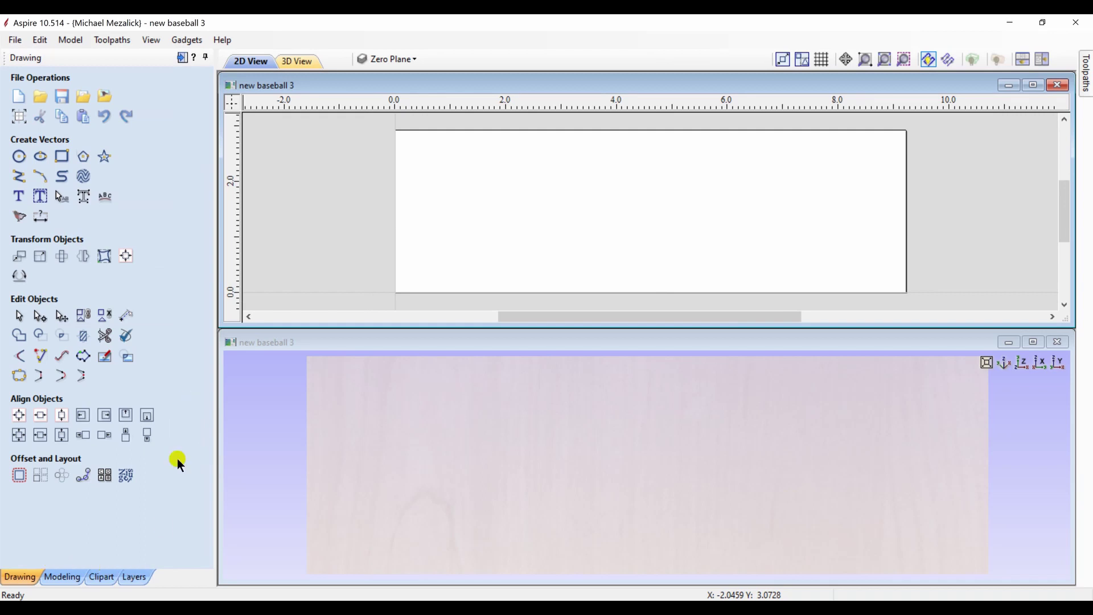
{"action": "left_click", "coordinate": [410, 62]}
{"action": "left_click", "coordinate": [383, 97]}
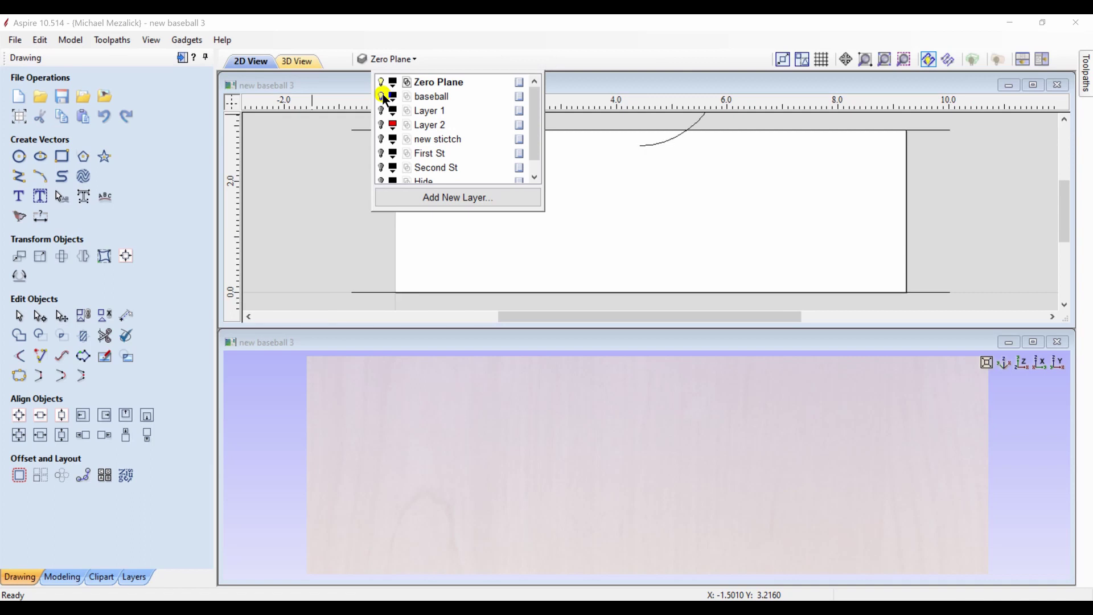
{"action": "left_click", "coordinate": [695, 117]}
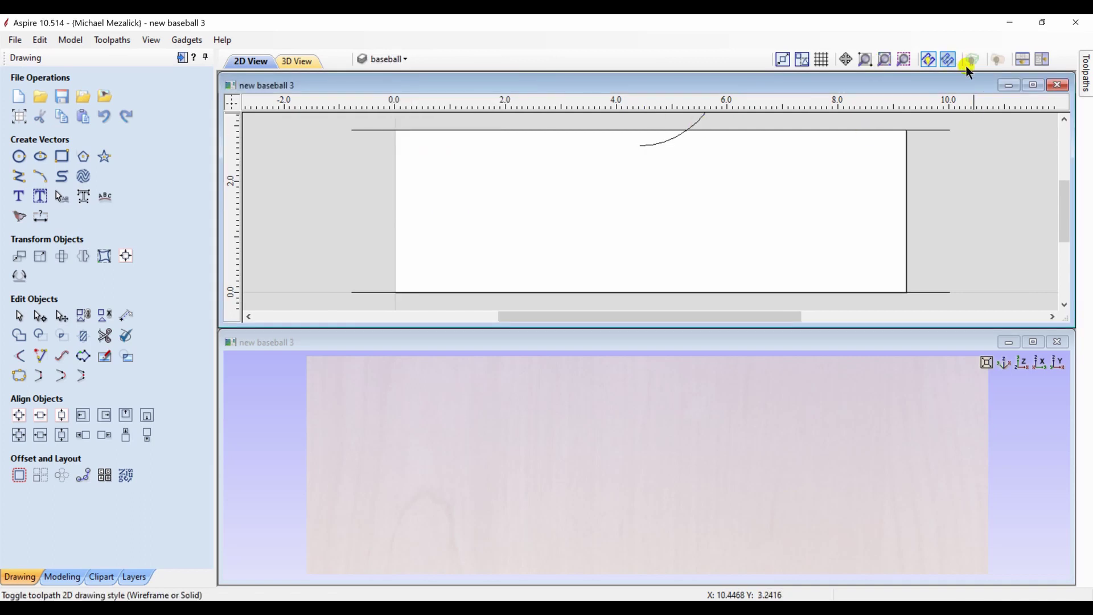
{"action": "left_click", "coordinate": [884, 59]}
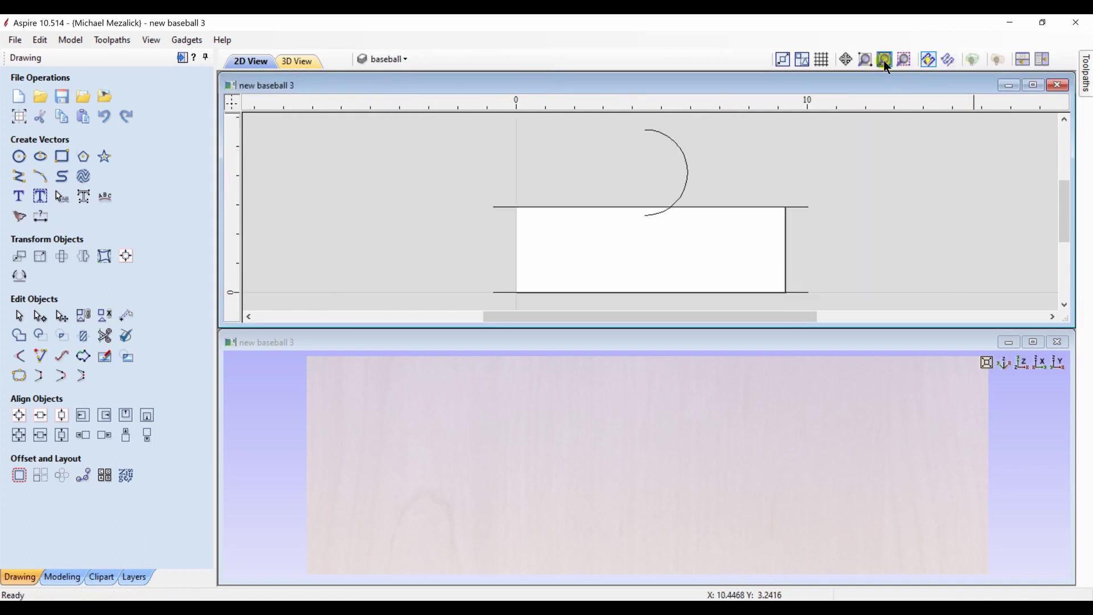
Step: Examine the half-circle profile and the two horizontal rail lines on the baseball layer
{"action": "left_click", "coordinate": [688, 169]}
{"action": "left_click", "coordinate": [504, 208]}
{"action": "left_click", "coordinate": [506, 292]}
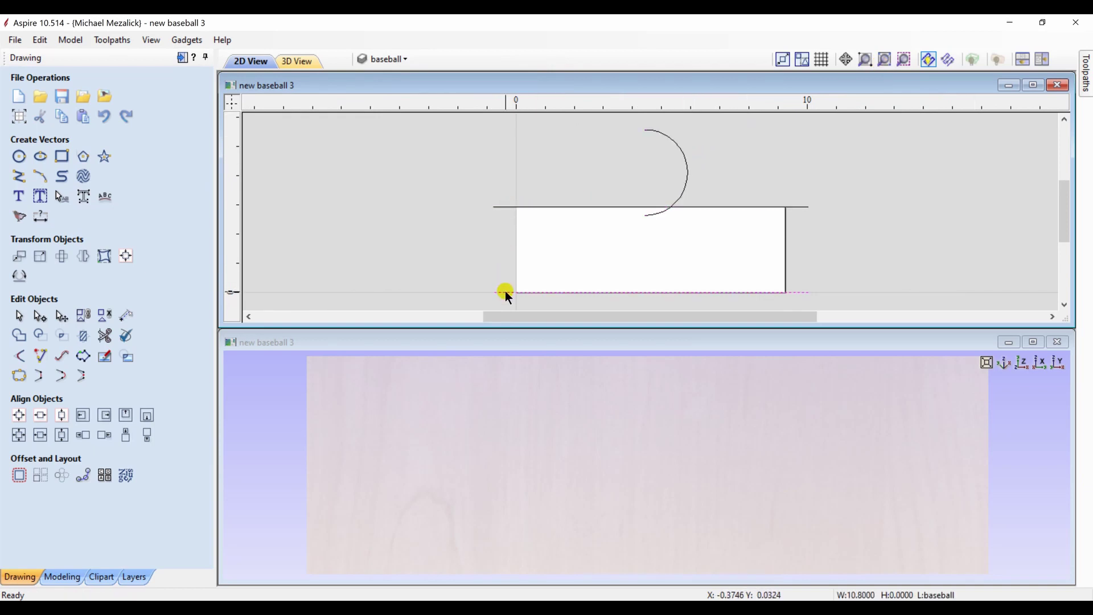
Step: Make the ball component visible and inspect its shape in the 3D view
{"action": "left_click", "coordinate": [59, 576]}
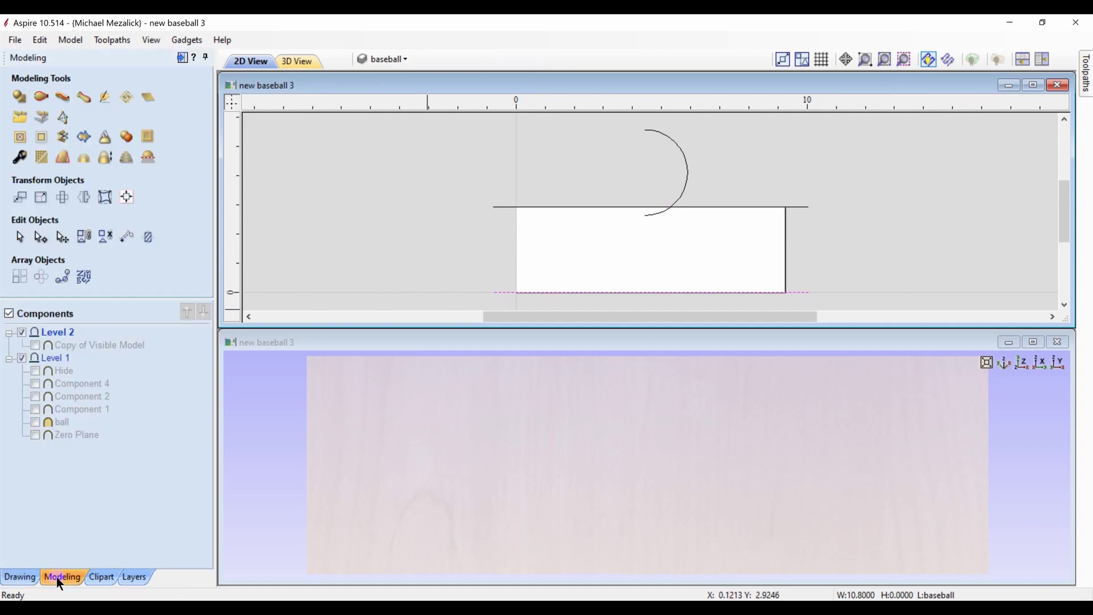
{"action": "left_click", "coordinate": [33, 421]}
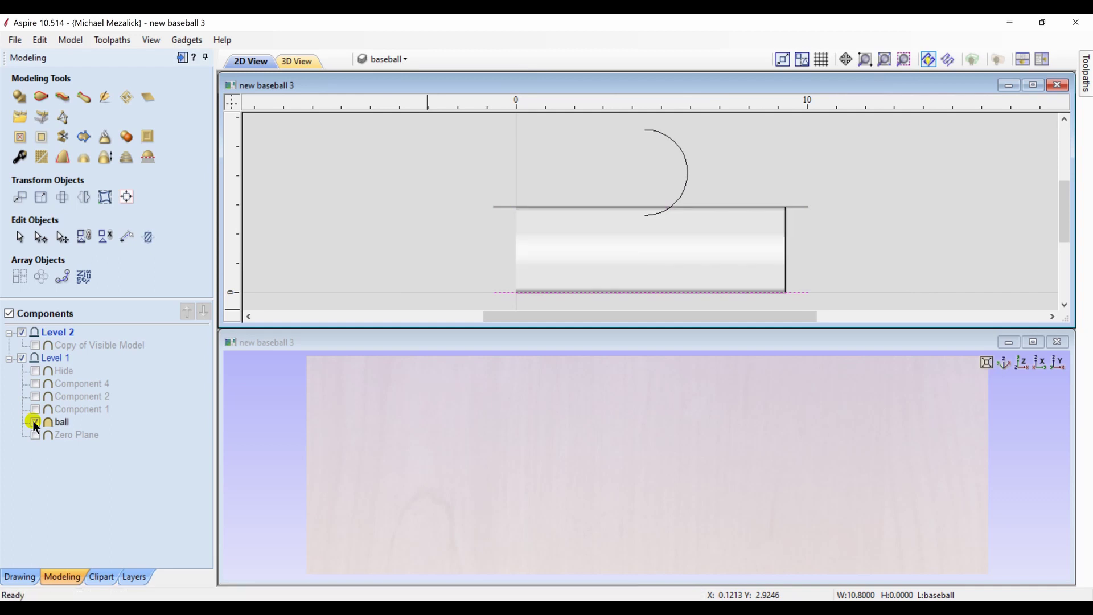
{"action": "left_click_drag", "start_coordinate": [324, 488], "coordinate": [546, 471]}
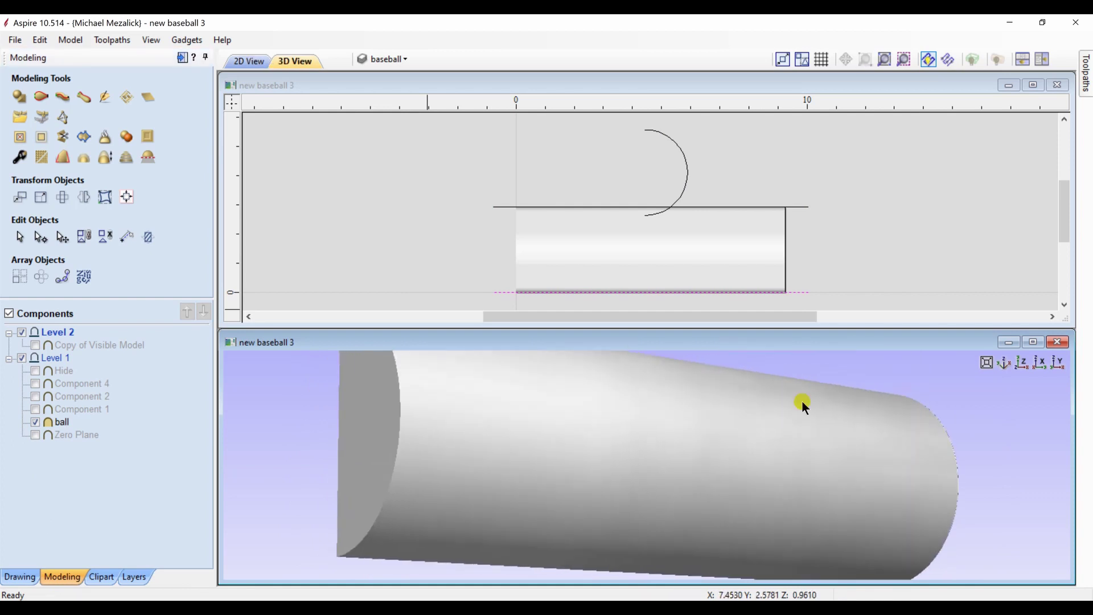
Step: Make Layer 1 visible and select its outer and inner peanut-shaped seam outlines one after the other
{"action": "left_click", "coordinate": [1021, 362]}
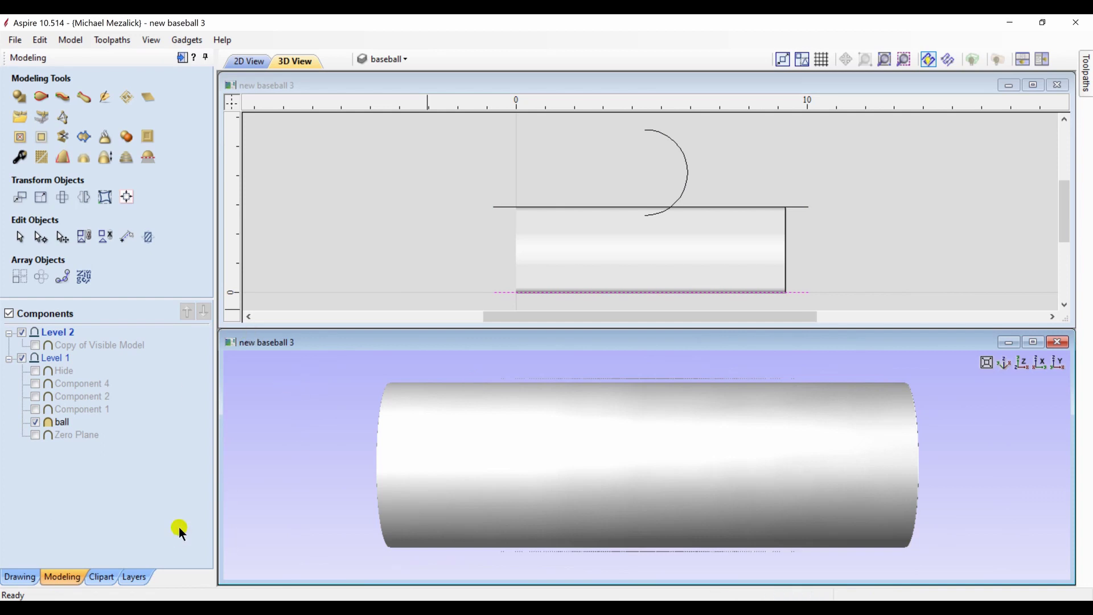
{"action": "left_click", "coordinate": [126, 576]}
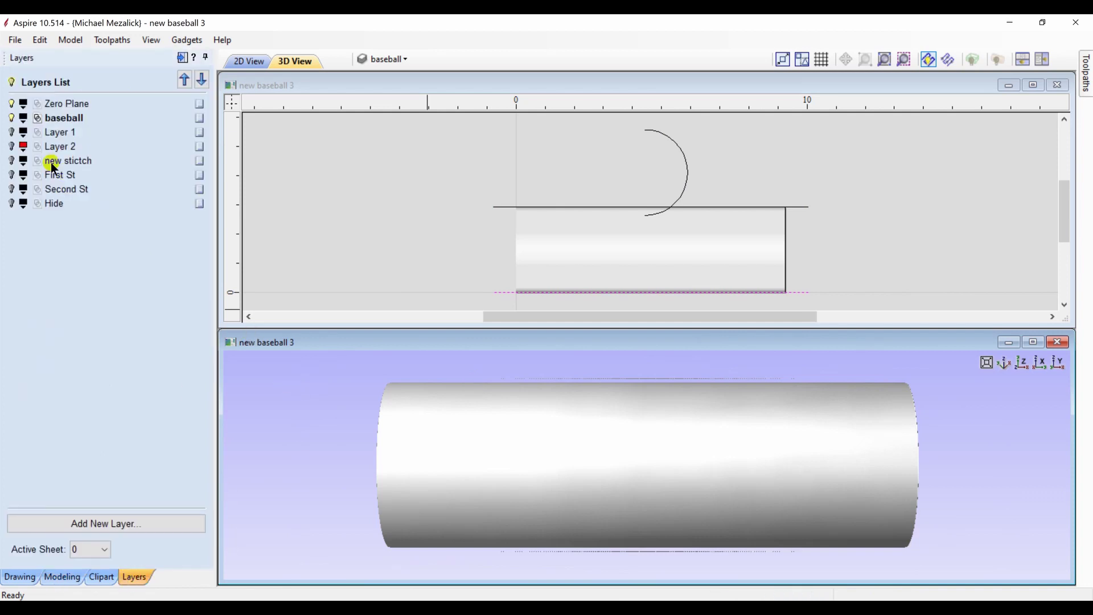
{"action": "left_click", "coordinate": [11, 132]}
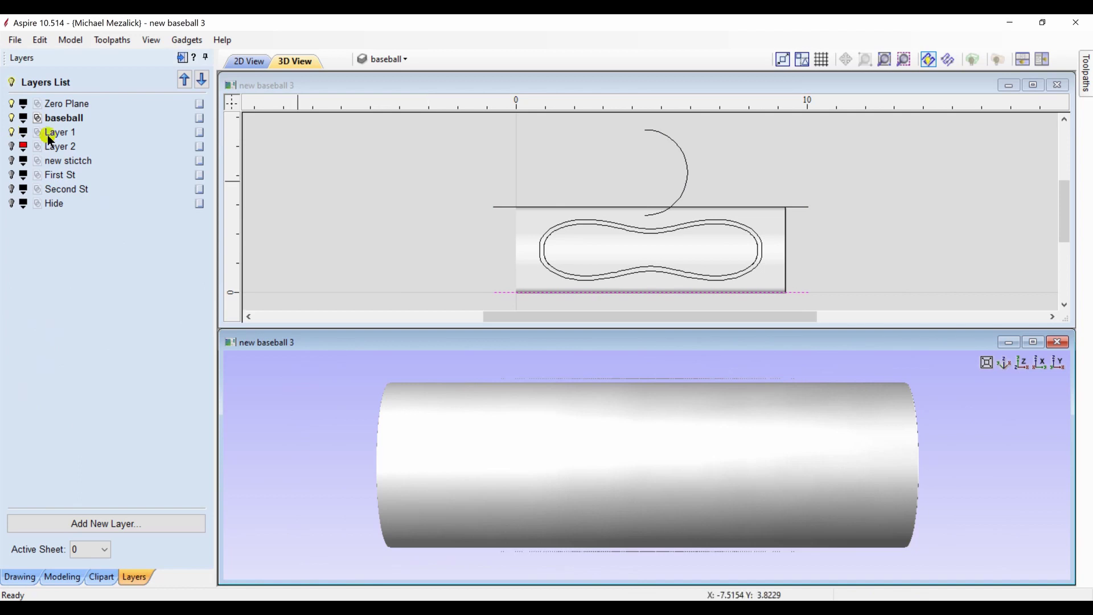
{"action": "left_click", "coordinate": [538, 252]}
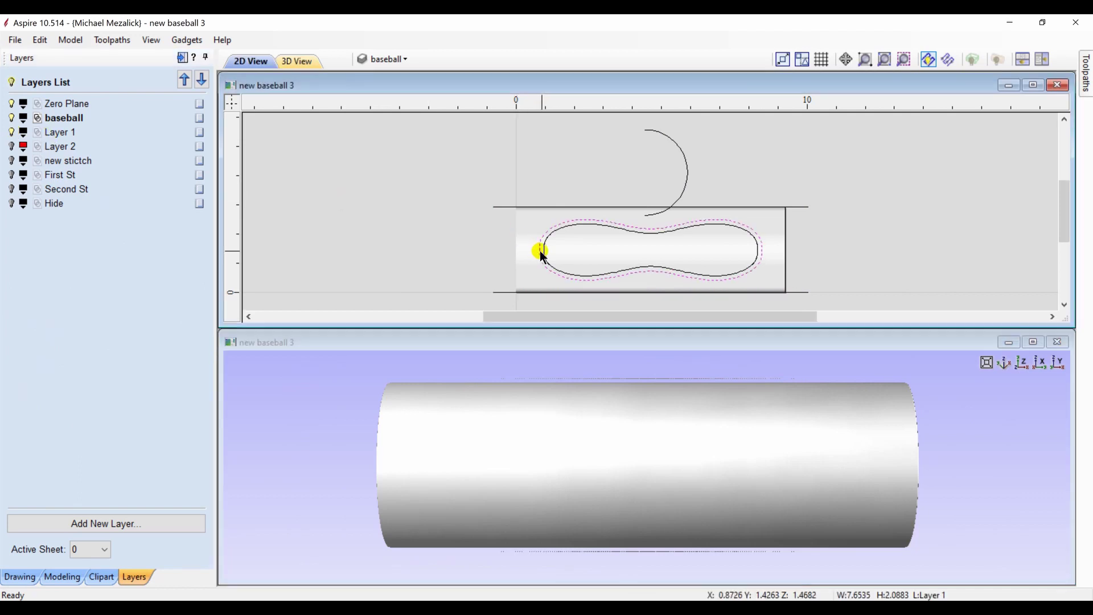
{"action": "left_click", "coordinate": [545, 257]}
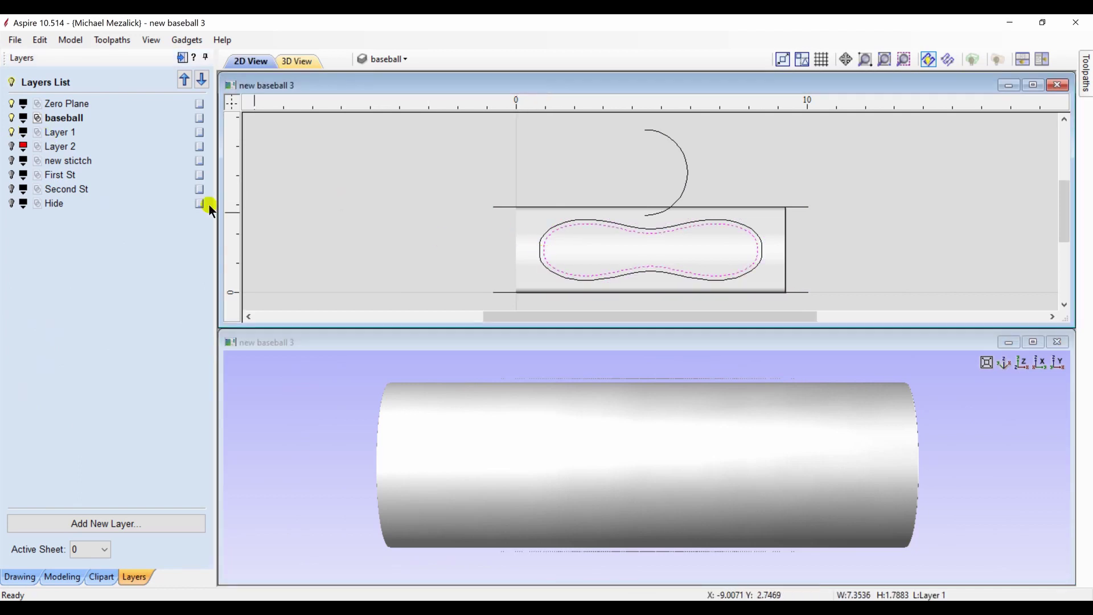
Step: Make Layer 2 visible and compare its red seam outlines with the inner outline on Layer 1
{"action": "left_click", "coordinate": [21, 148]}
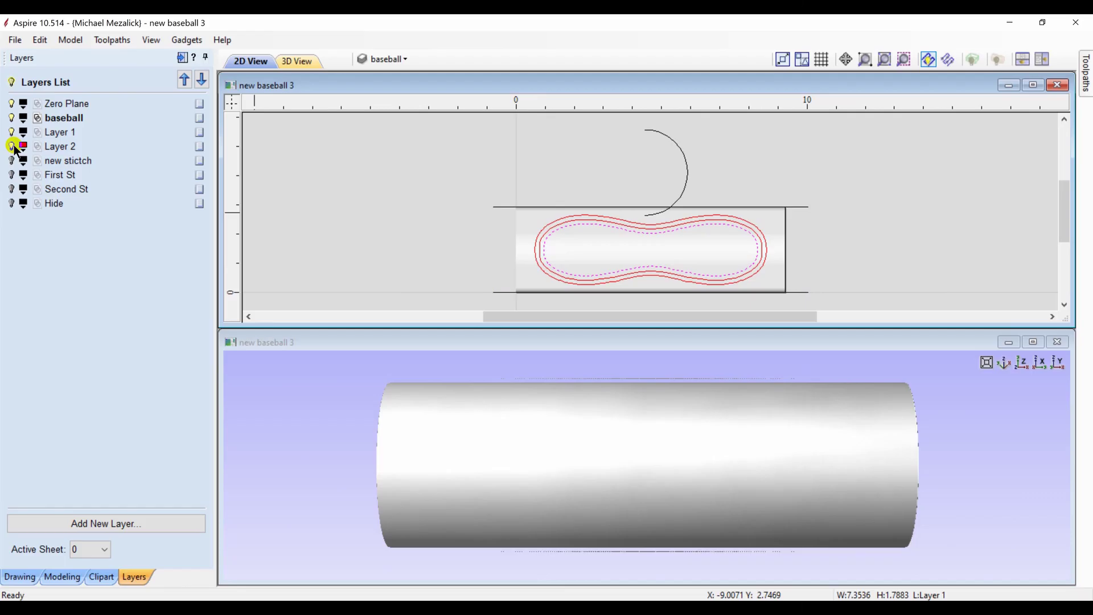
{"action": "left_click", "coordinate": [536, 256]}
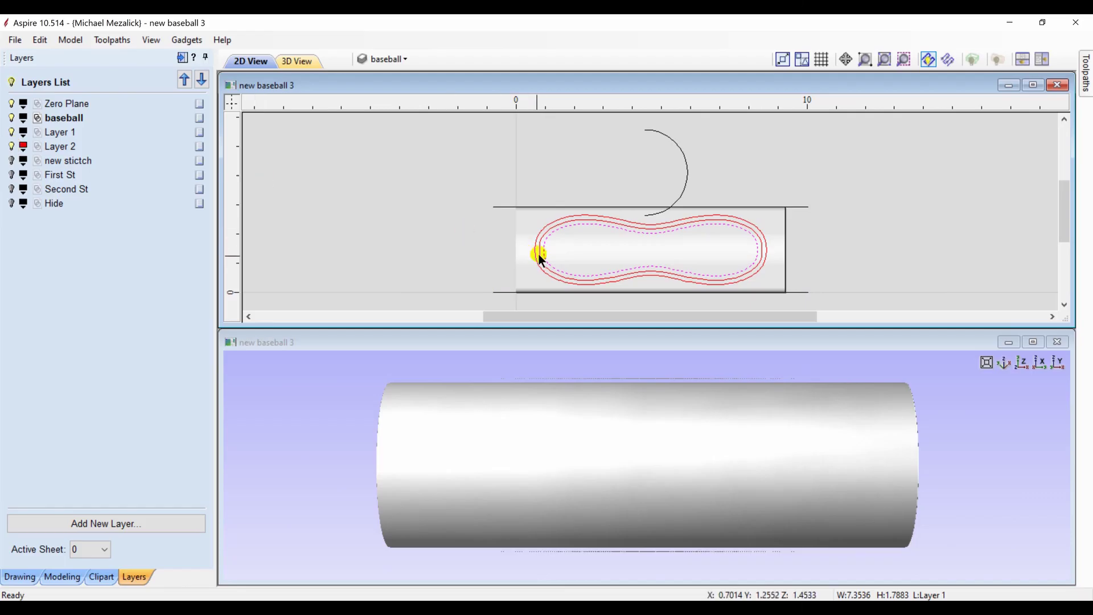
{"action": "left_click", "coordinate": [540, 259]}
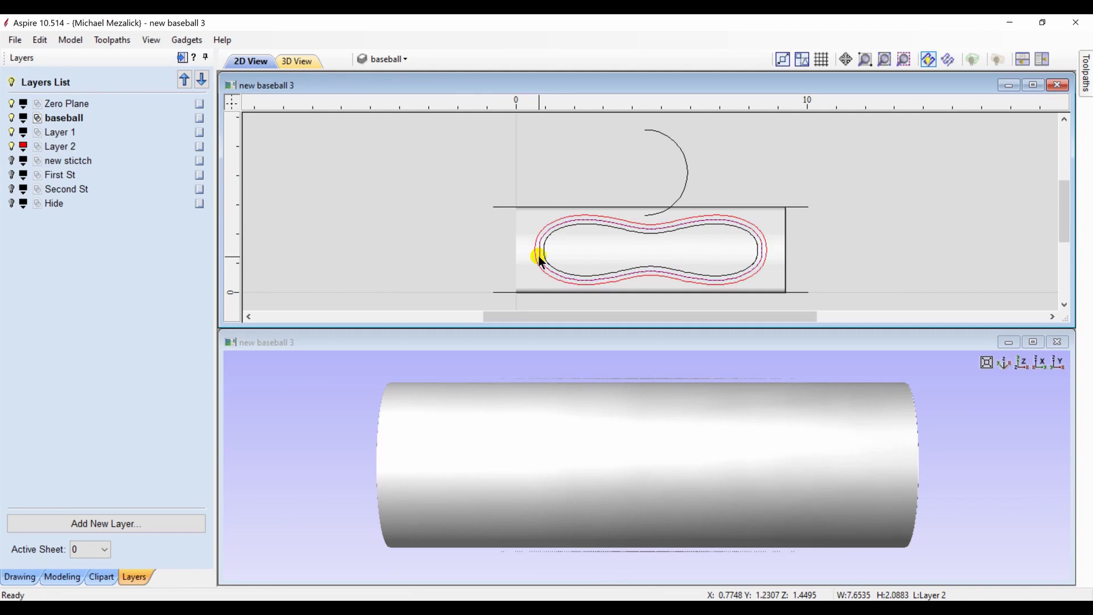
{"action": "left_click", "coordinate": [546, 257]}
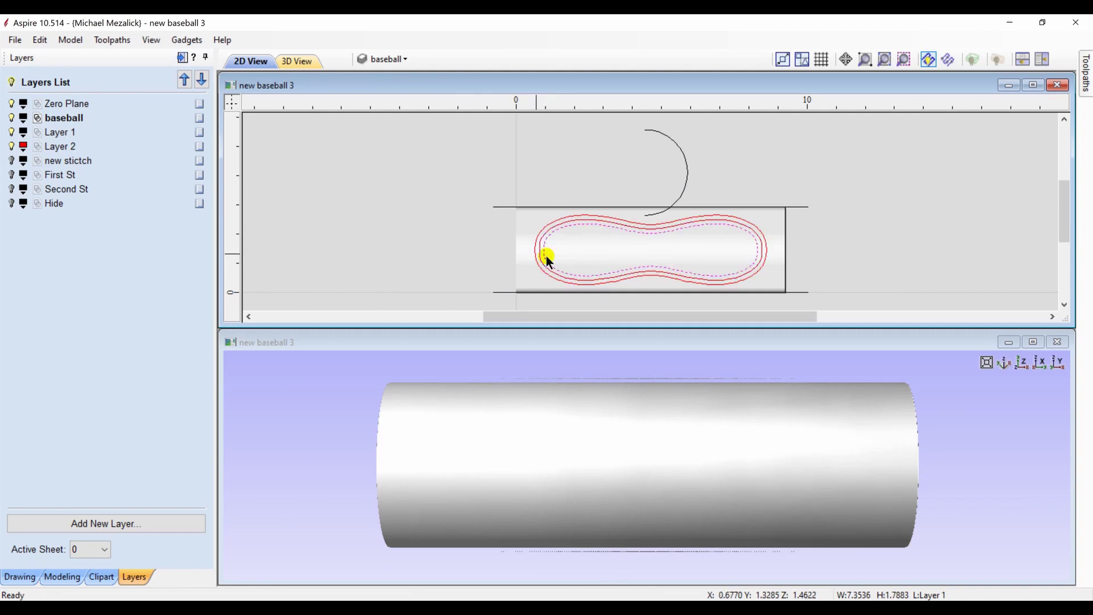
Step: Make Component 1 and Component 2 visible on the ball
{"action": "left_click", "coordinate": [59, 577]}
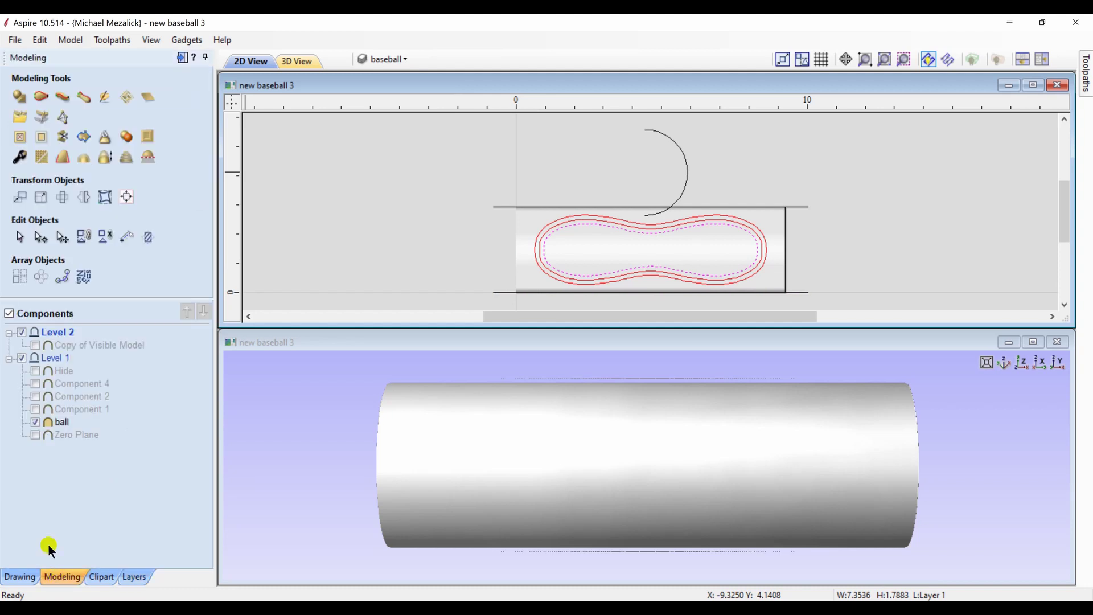
{"action": "left_click", "coordinate": [35, 409]}
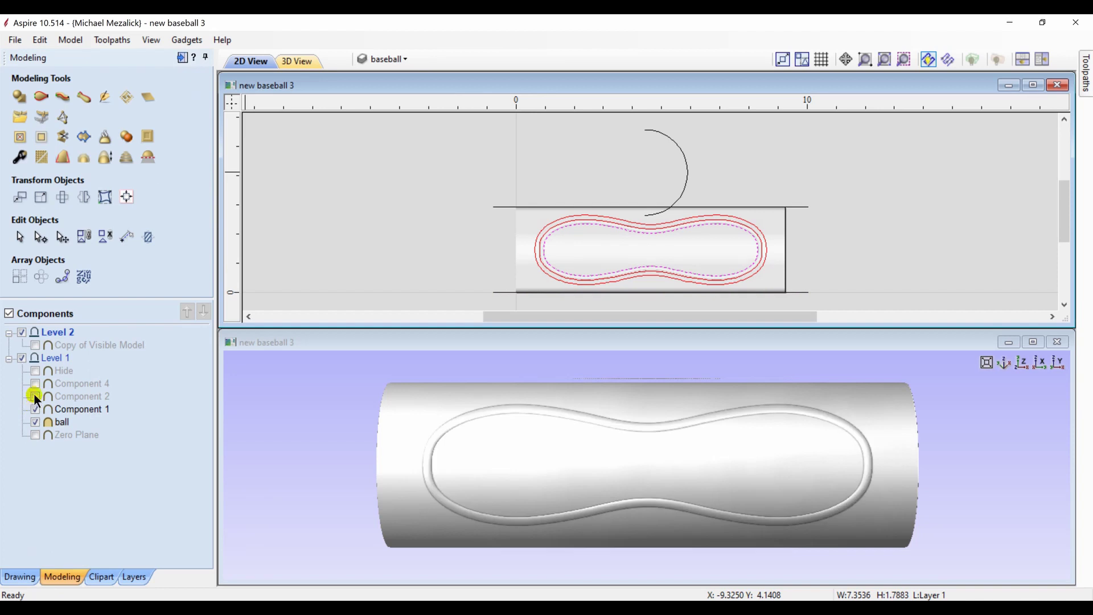
{"action": "left_click", "coordinate": [36, 397]}
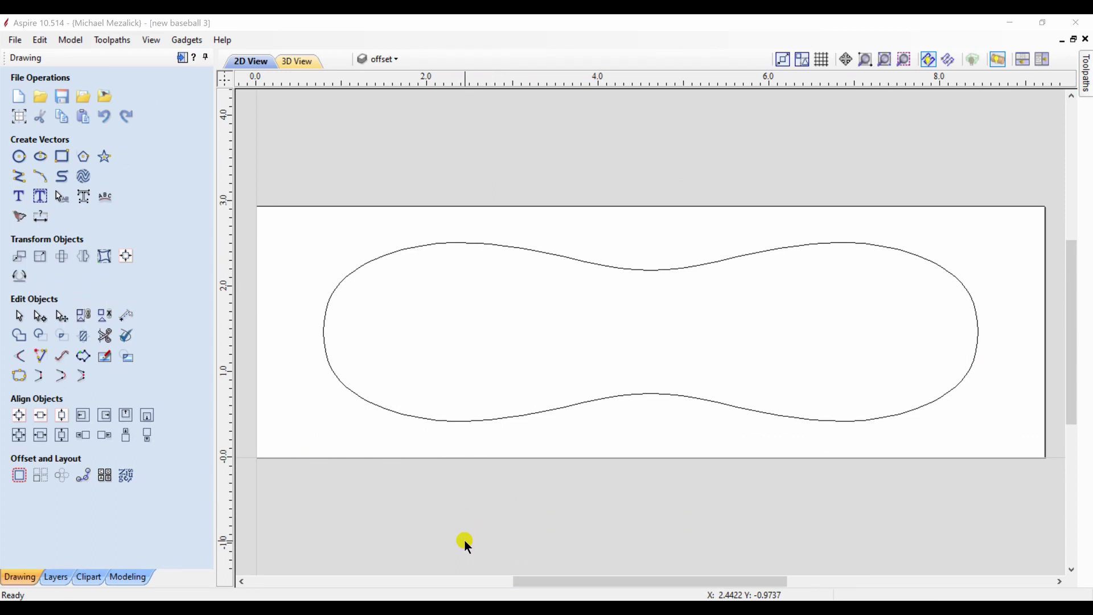
Step: Offset the peanut-shaped seam outline 0.15 inches both inwards and outwards, keeping the original
{"action": "left_click", "coordinate": [486, 418]}
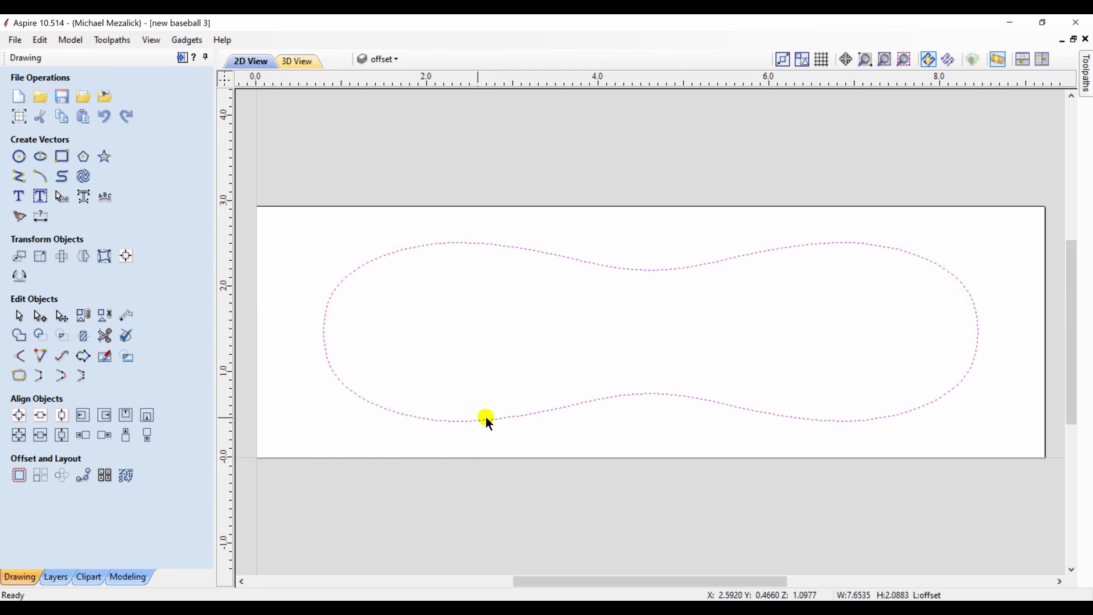
{"action": "left_click", "coordinate": [18, 476]}
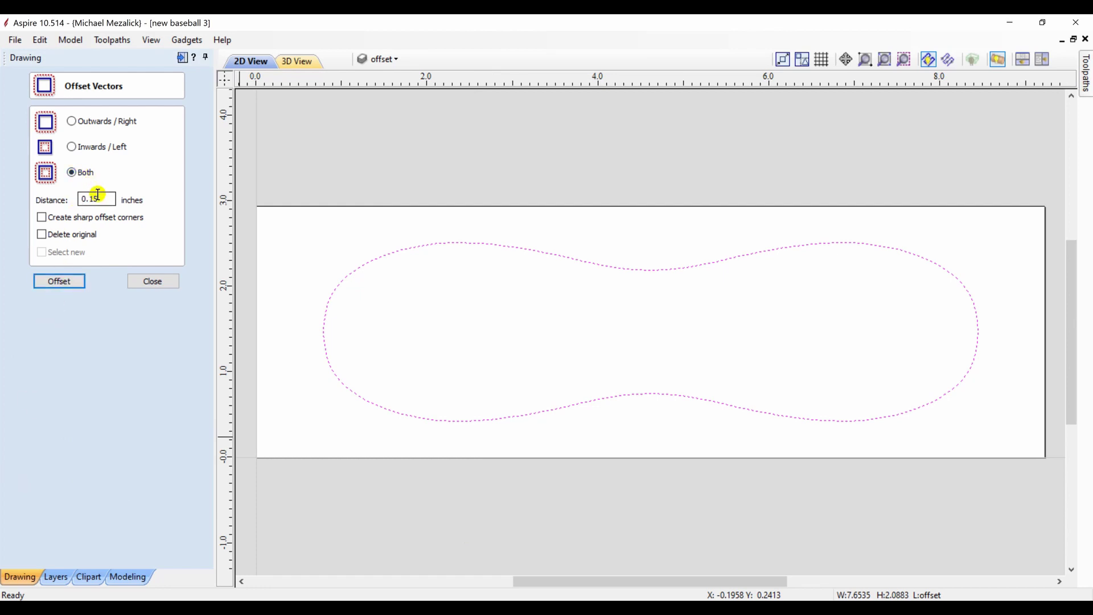
{"action": "left_click", "coordinate": [60, 282]}
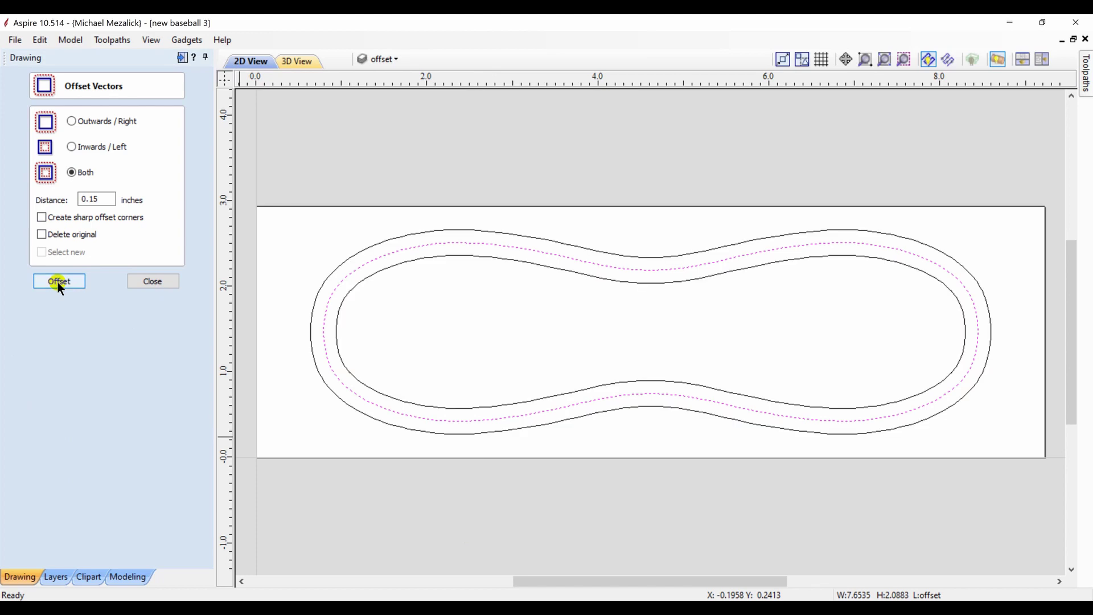
{"action": "left_click", "coordinate": [152, 282]}
{"action": "left_click", "coordinate": [274, 386]}
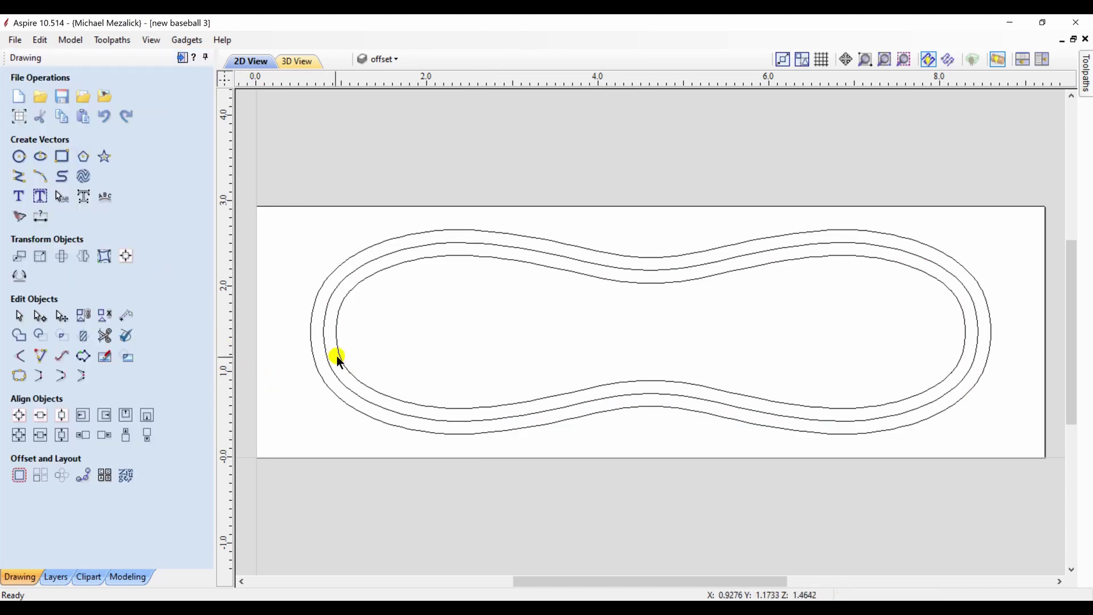
Step: Create a round-profile shape named "Stich 1" between the outer and middle outlines, with a 34.2 angle, 0.0 base height and no height limit
{"action": "left_click", "coordinate": [314, 357]}
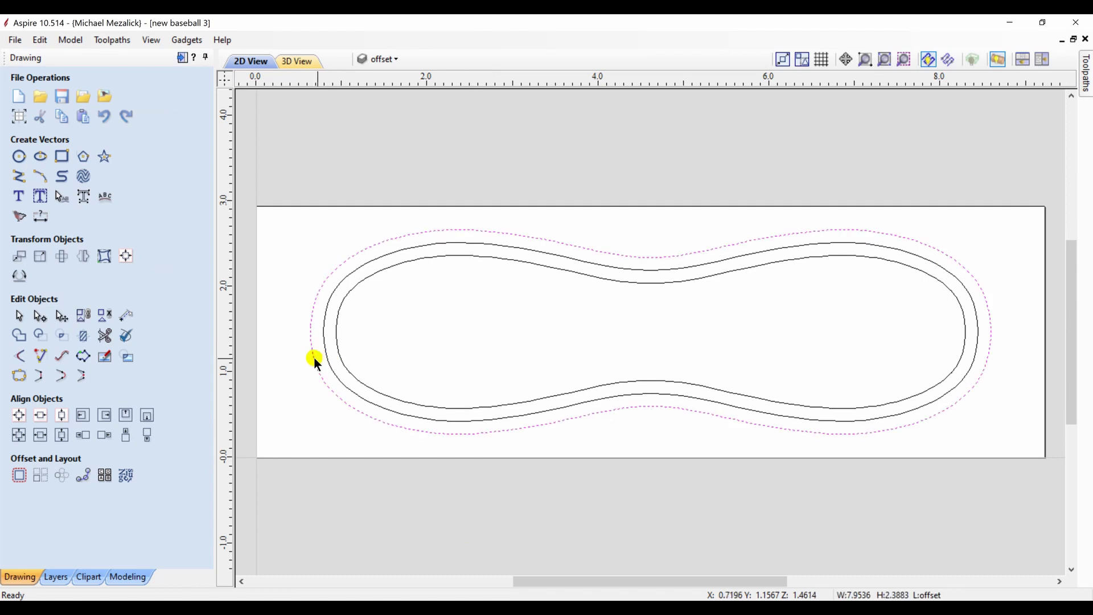
{"action": "left_click", "coordinate": [327, 360], "text": "shift"}
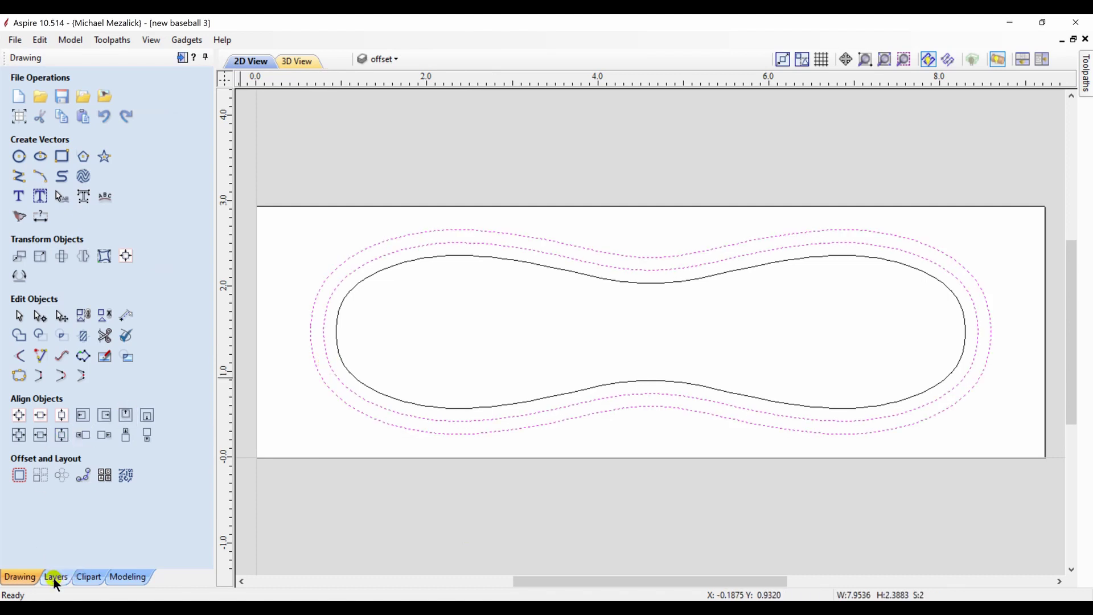
{"action": "left_click", "coordinate": [131, 578]}
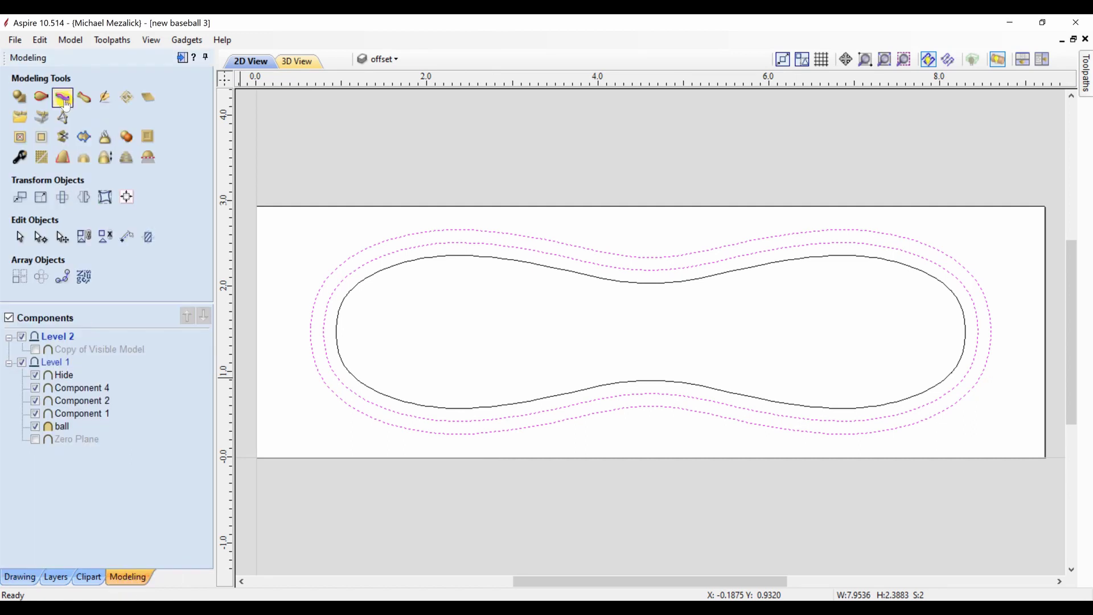
{"action": "left_click", "coordinate": [19, 96]}
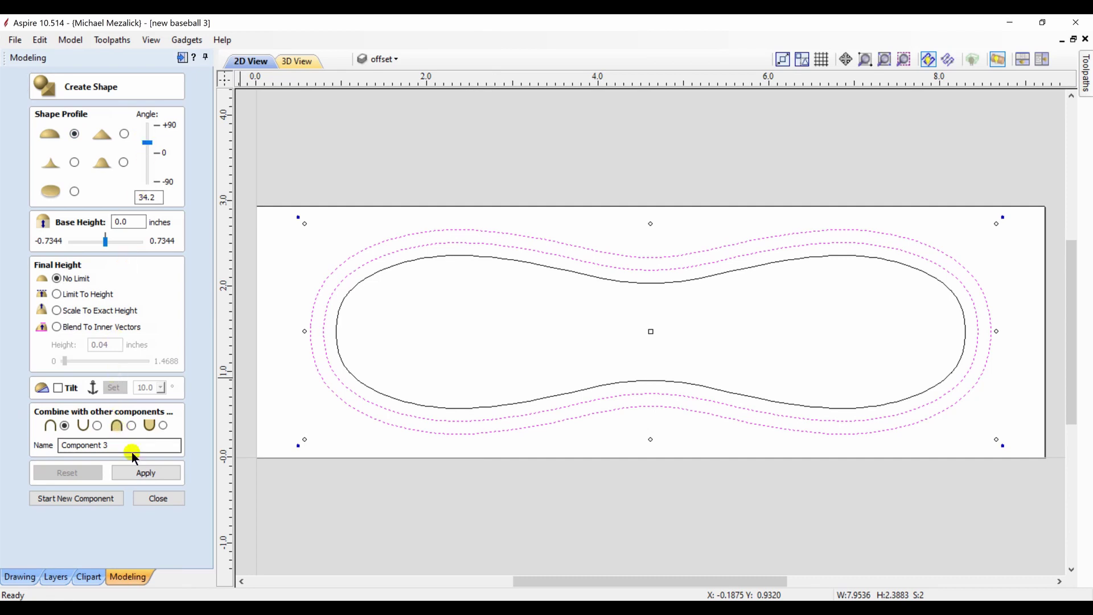
{"action": "left_click_drag", "start_coordinate": [124, 445], "coordinate": [23, 455]}
{"action": "type", "text": "Stich 1"}
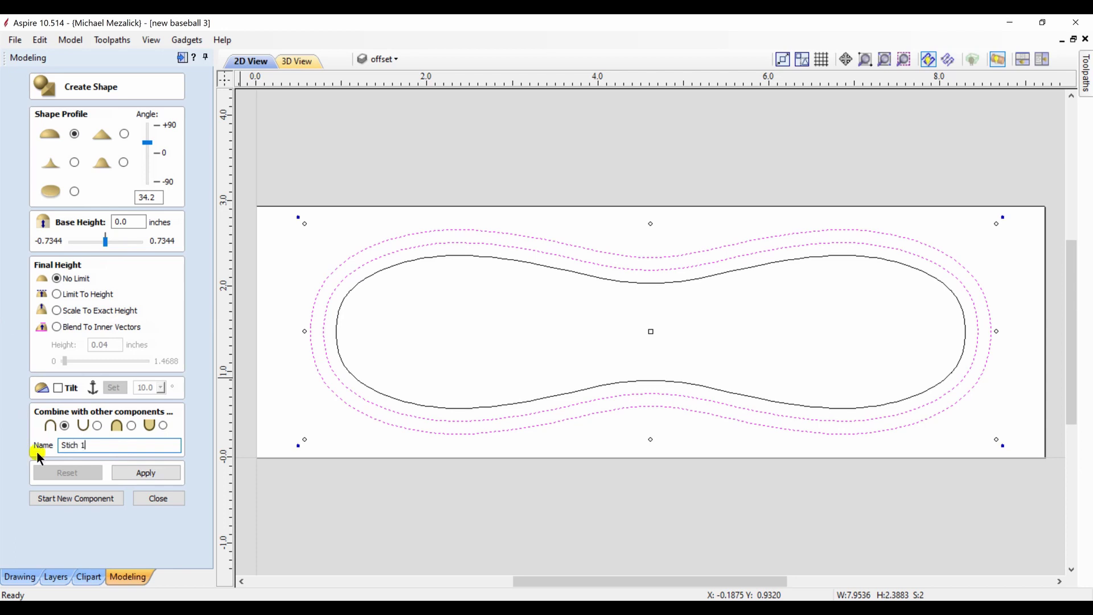
{"action": "left_click", "coordinate": [140, 473]}
{"action": "left_click", "coordinate": [100, 498]}
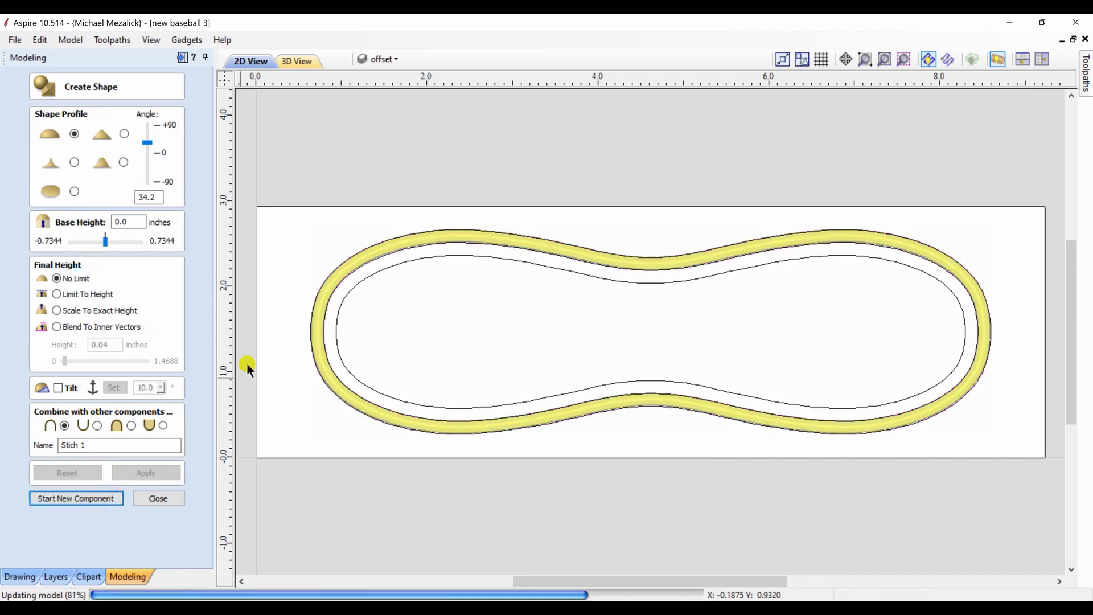
Step: Create a second round-profile component between the middle and inner outlines with the same shape settings, and inspect both bands in 3D
{"action": "left_click", "coordinate": [329, 365]}
{"action": "left_click", "coordinate": [346, 366], "text": "shift"}
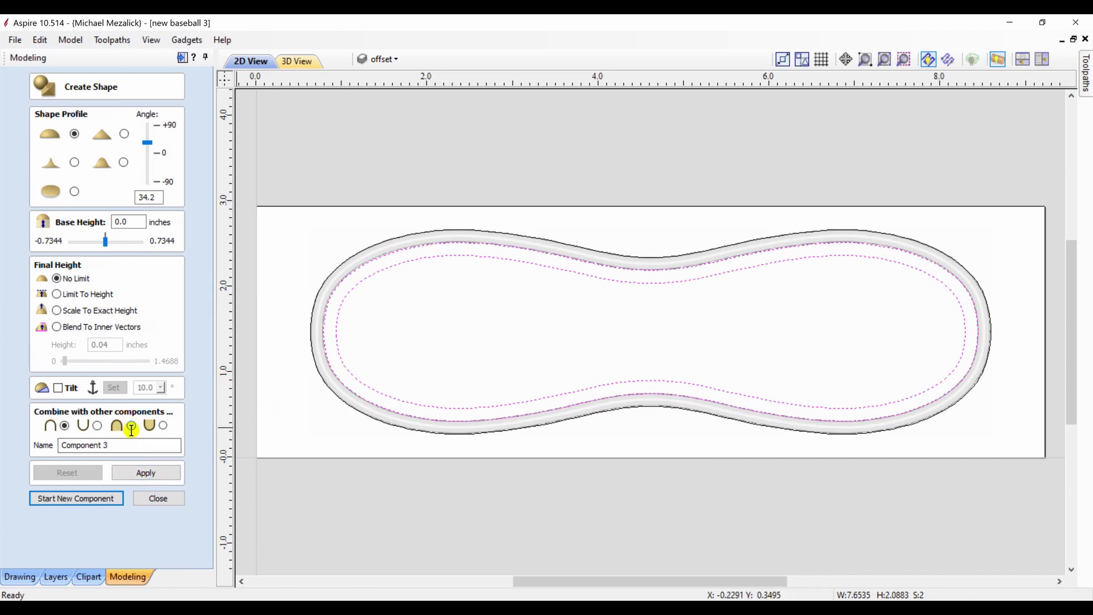
{"action": "left_click", "coordinate": [135, 471]}
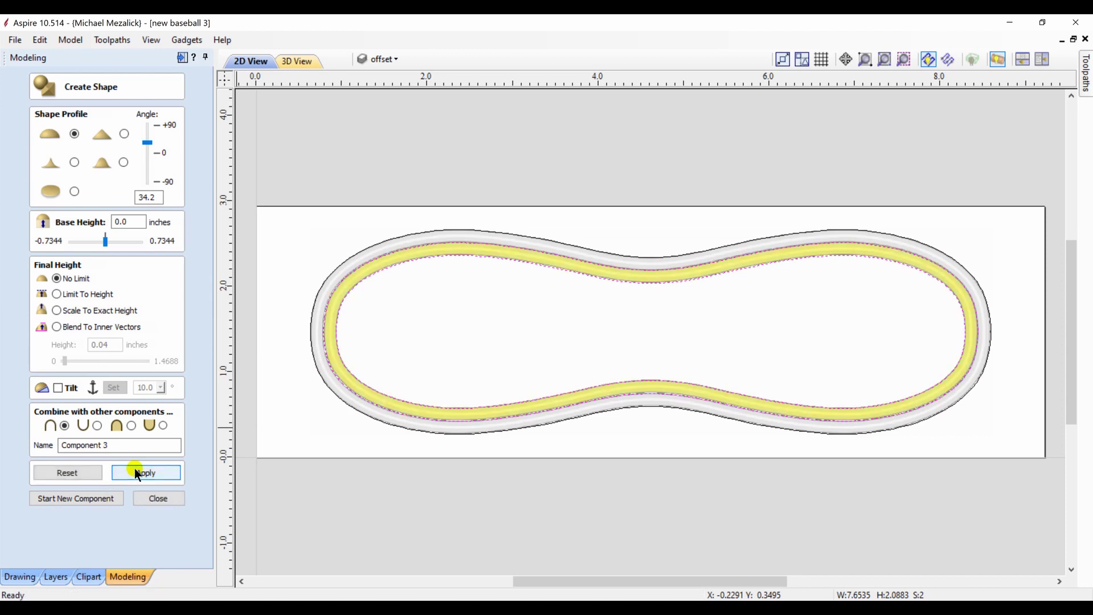
{"action": "left_click", "coordinate": [159, 499]}
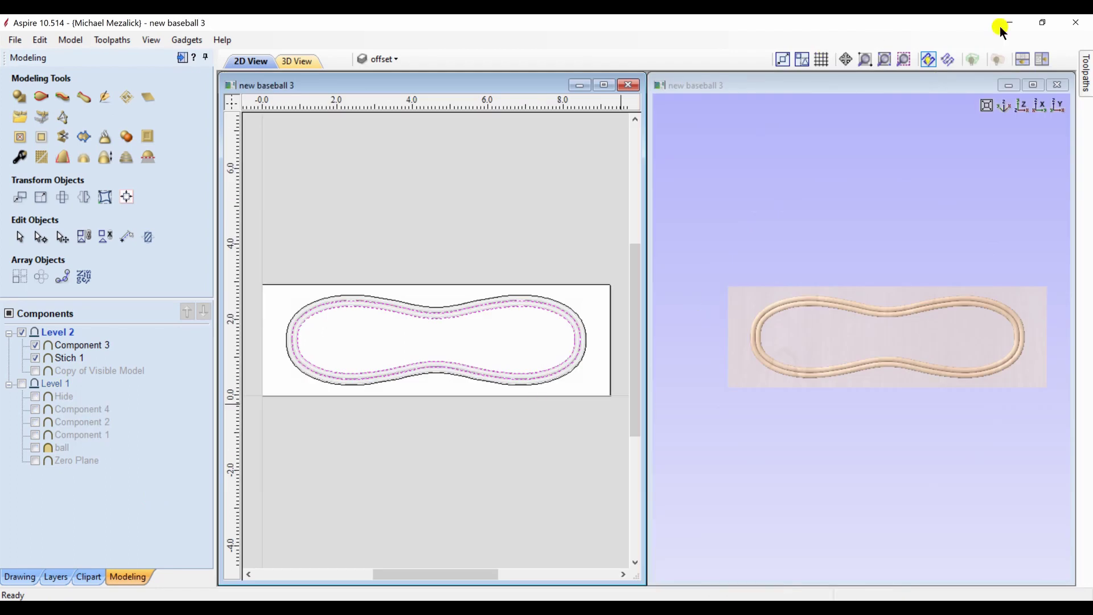
{"action": "left_click", "coordinate": [1033, 83]}
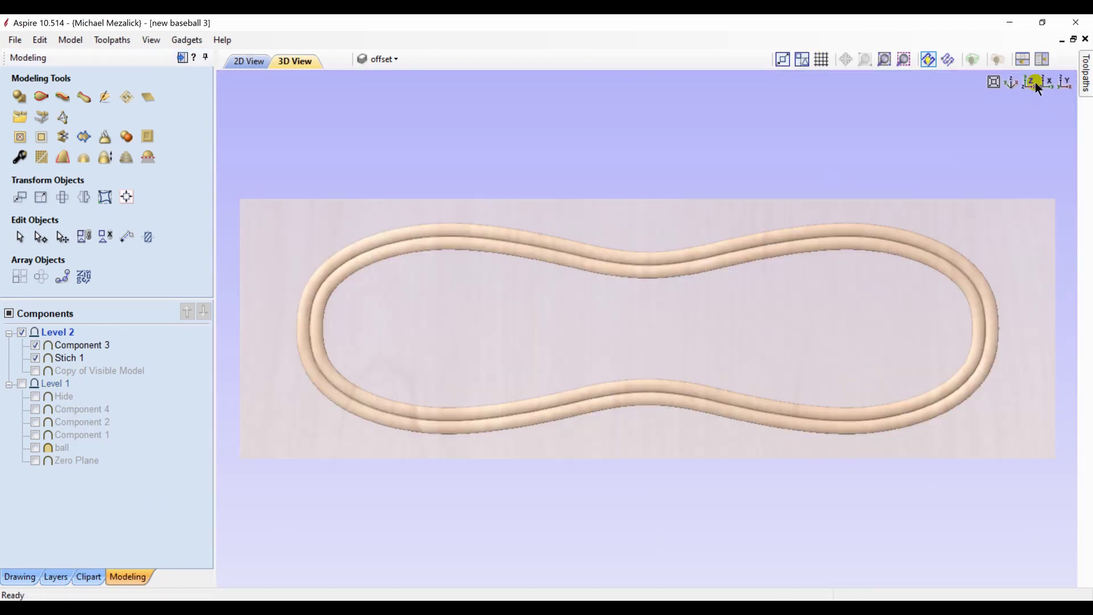
{"action": "mouse_move", "coordinate": [688, 429]}
{"action": "left_mouse_down"}
{"action": "mouse_move", "coordinate": [678, 292]}
{"action": "mouse_move", "coordinate": [681, 424]}
{"action": "left_mouse_up"}
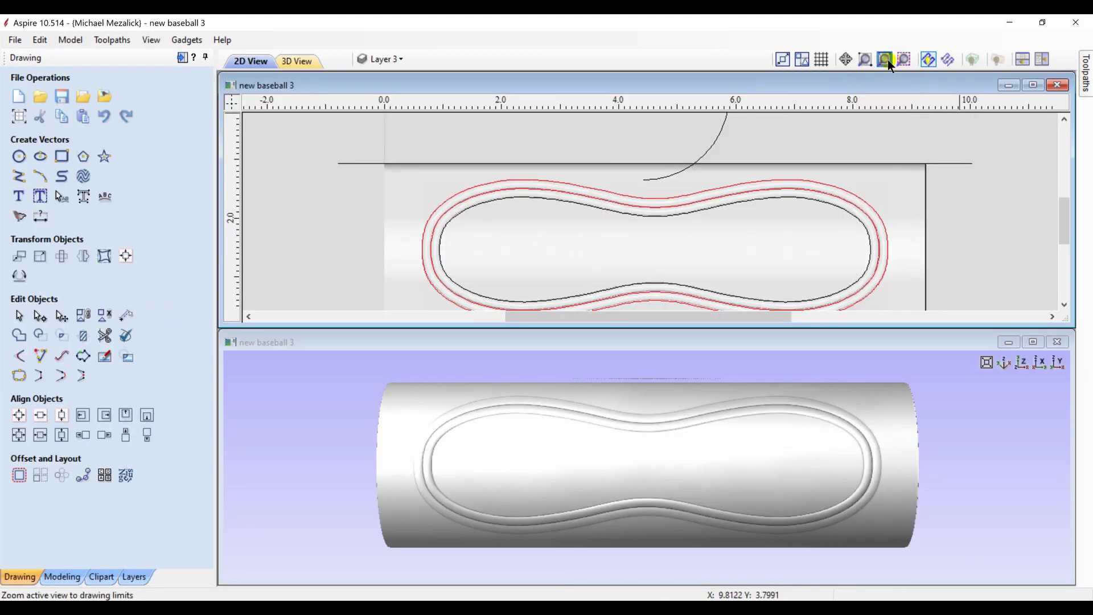
Step: Make the "new stictch" layer visible and locate the small stitch shapes on its lower seam lines
{"action": "left_click", "coordinate": [885, 60]}
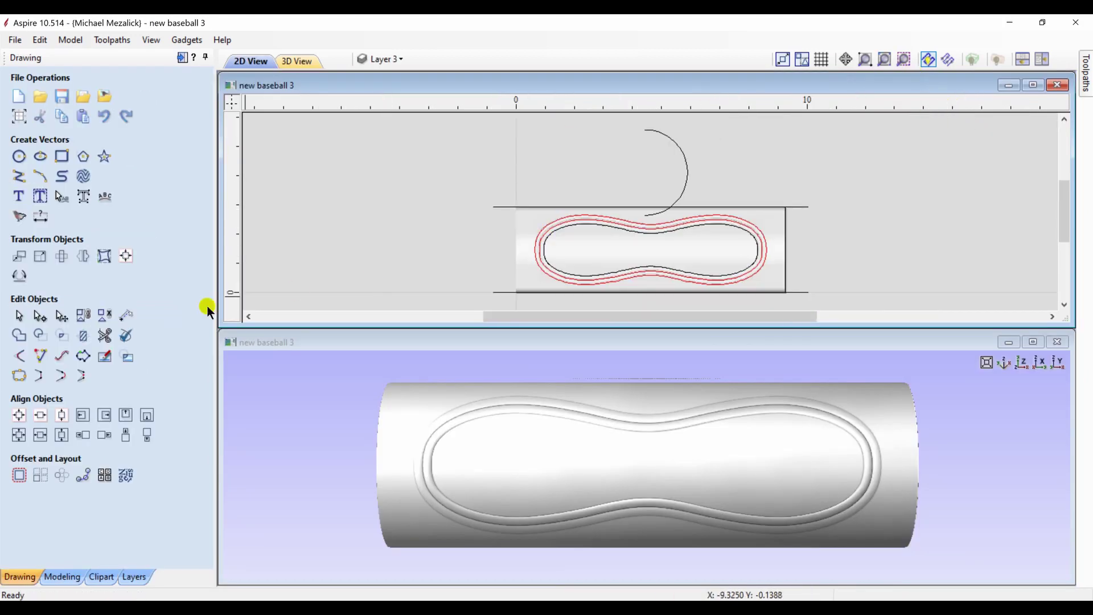
{"action": "left_click", "coordinate": [133, 576]}
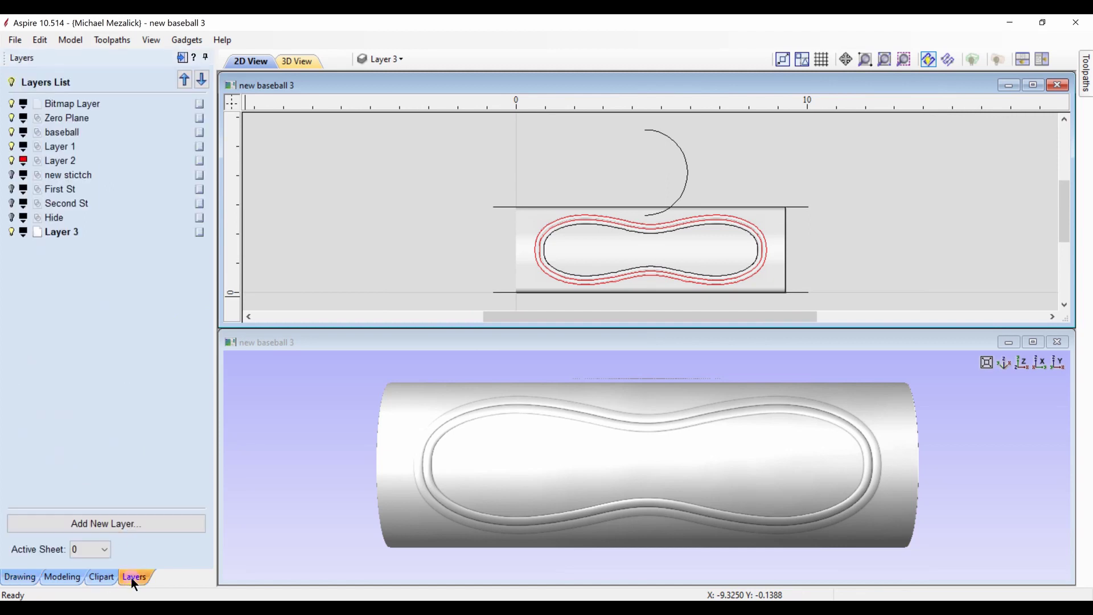
{"action": "left_click", "coordinate": [12, 174]}
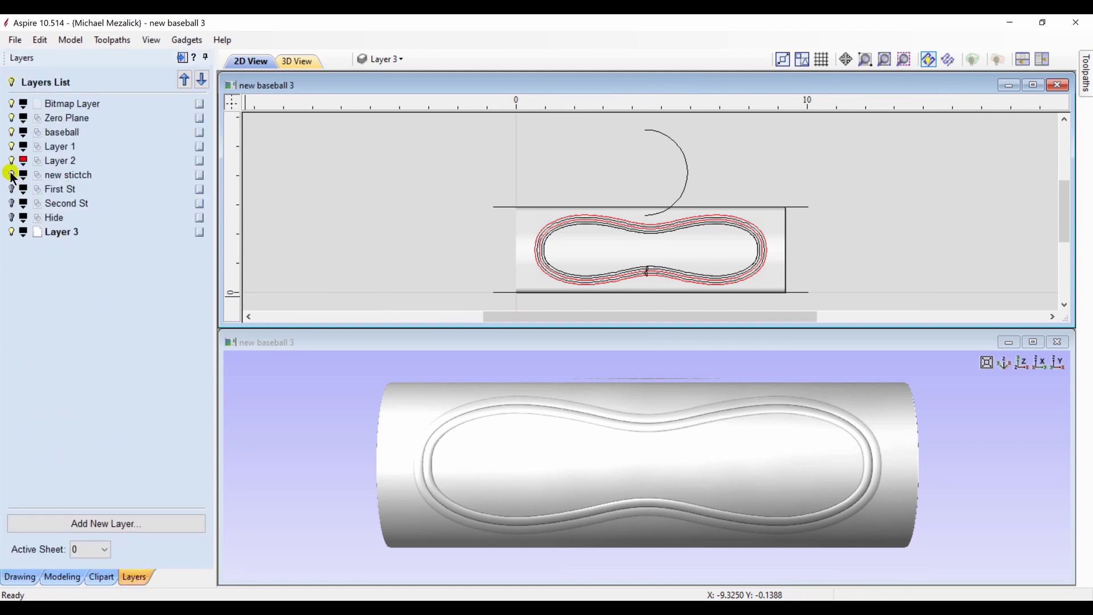
{"action": "left_click", "coordinate": [895, 57]}
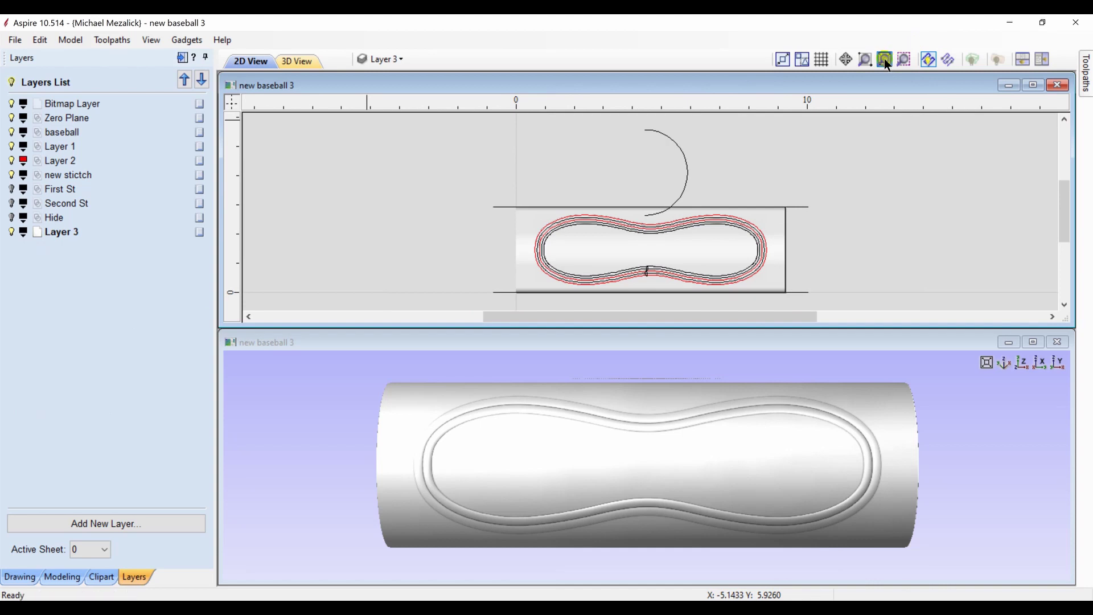
{"action": "left_click", "coordinate": [866, 57]}
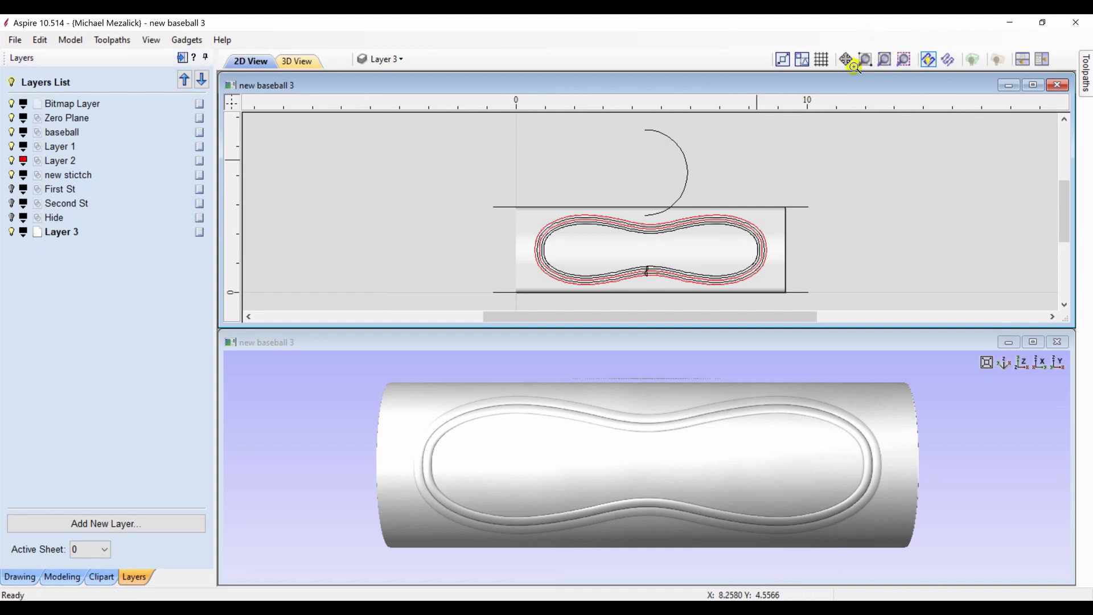
{"action": "left_click", "coordinate": [646, 279]}
{"action": "left_click", "coordinate": [642, 284]}
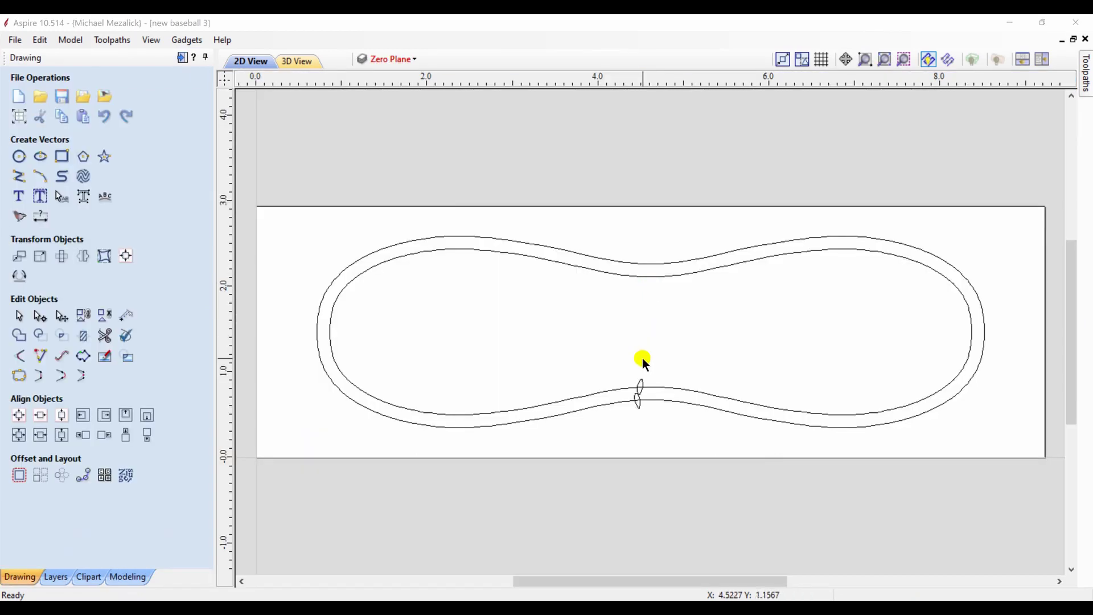
Step: Try Copy Along Vectors with 216 copies, selecting the inner seam outline before the upper stitch shape
{"action": "left_click", "coordinate": [84, 476]}
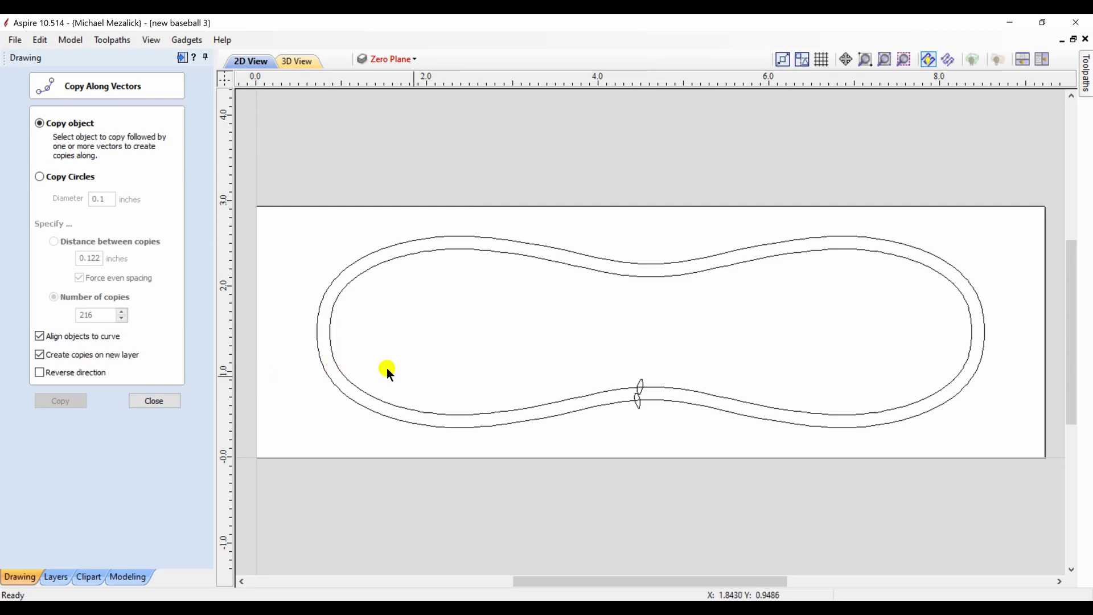
{"action": "left_click", "coordinate": [459, 415]}
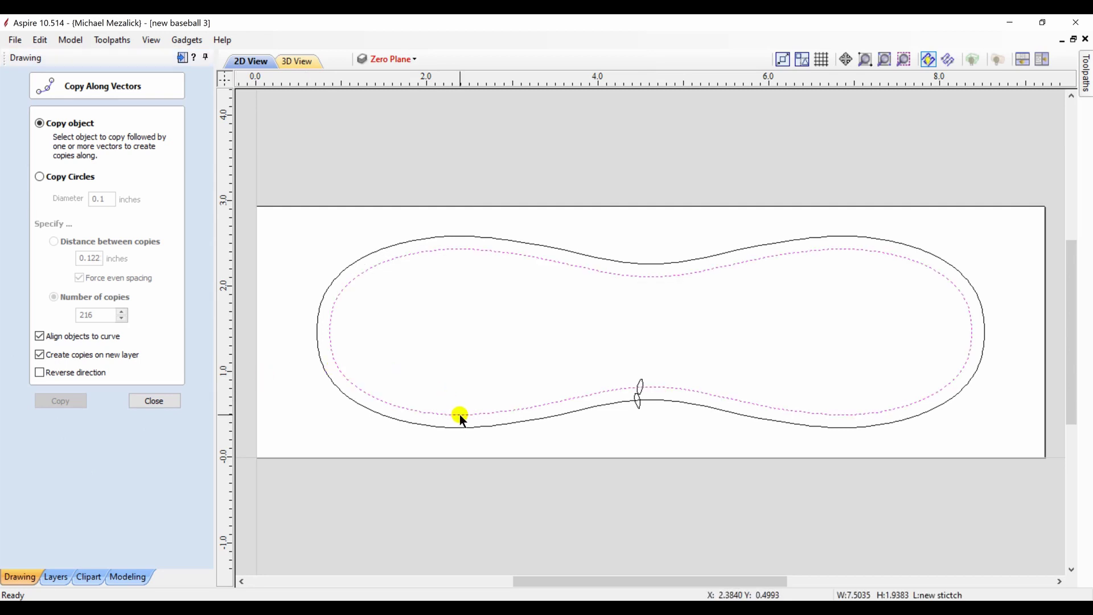
{"action": "left_click", "coordinate": [640, 384], "text": "shift"}
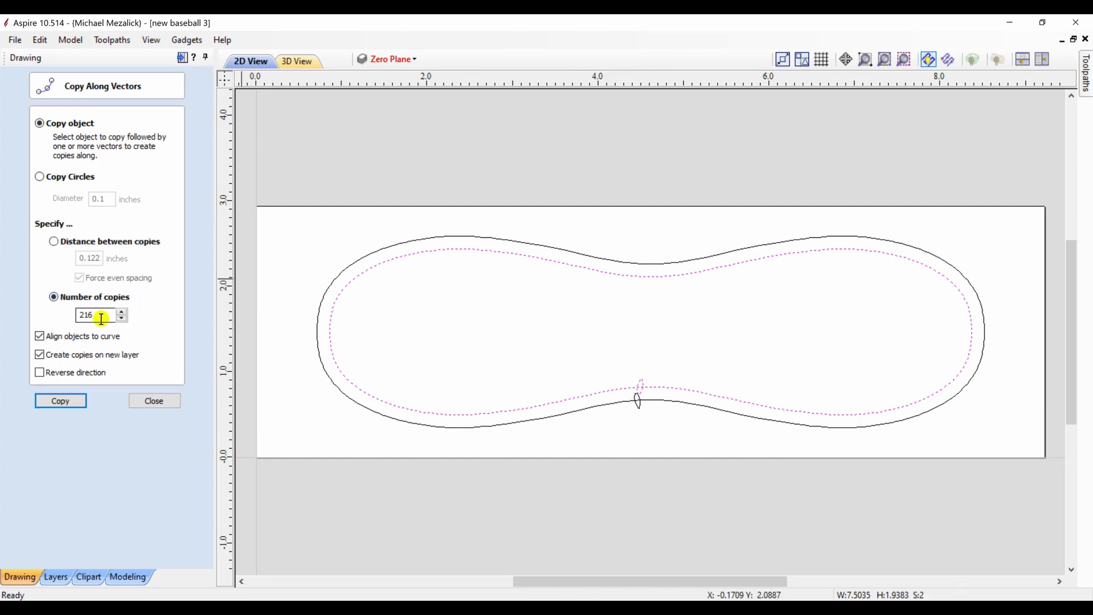
{"action": "left_click", "coordinate": [62, 401]}
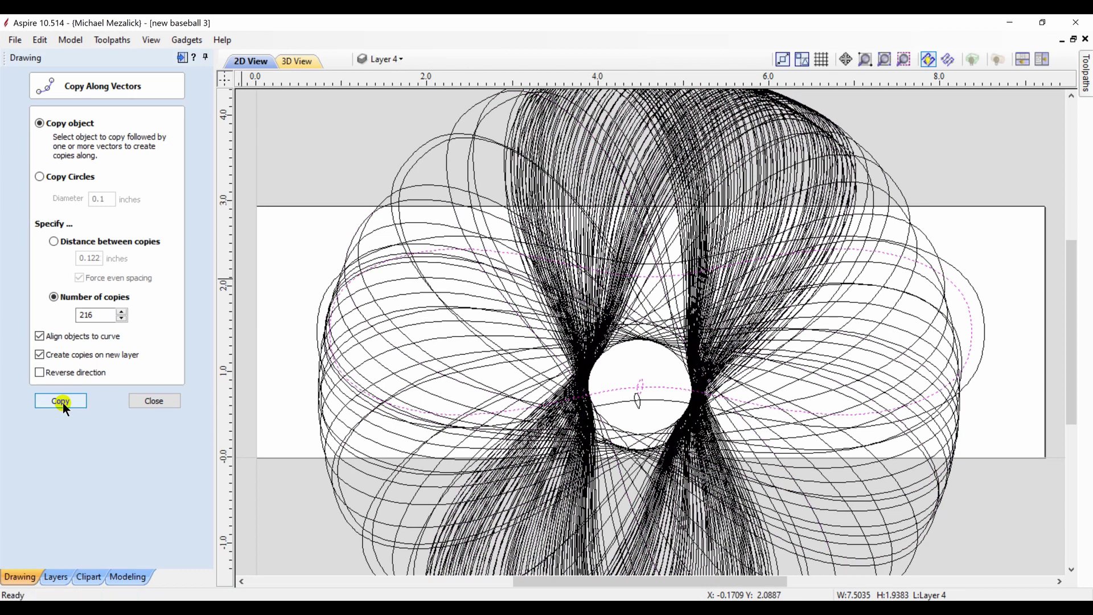
{"action": "left_click", "coordinate": [145, 401]}
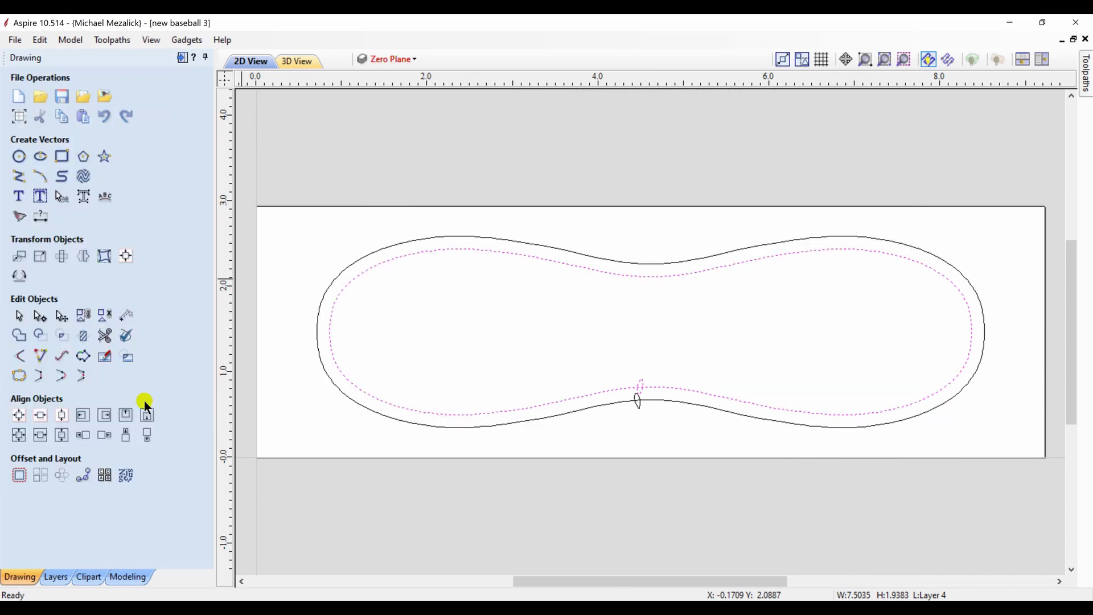
{"action": "left_click", "coordinate": [286, 445]}
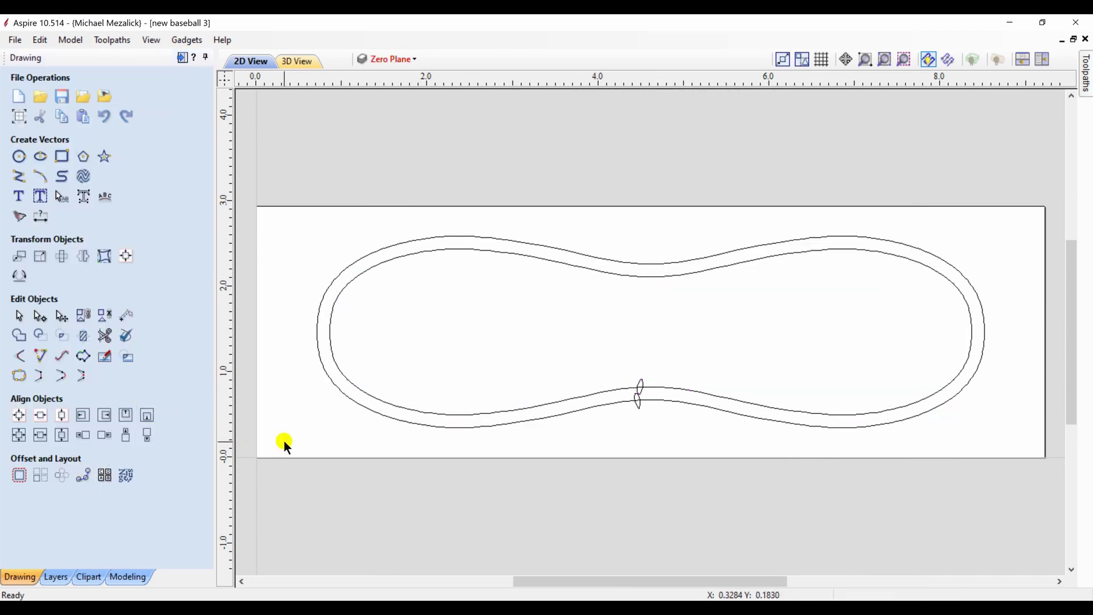
Step: Try to copy the upper stitch shape 216 times along the inner seam outline, aligned to the curve on a new layer
{"action": "left_click", "coordinate": [83, 475]}
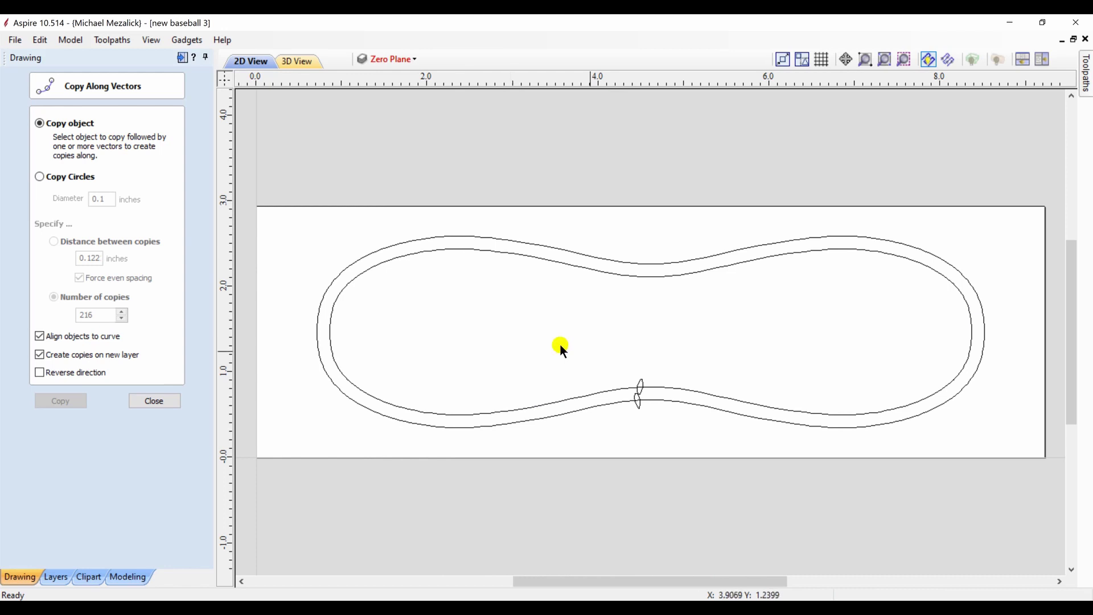
{"action": "left_click", "coordinate": [641, 379]}
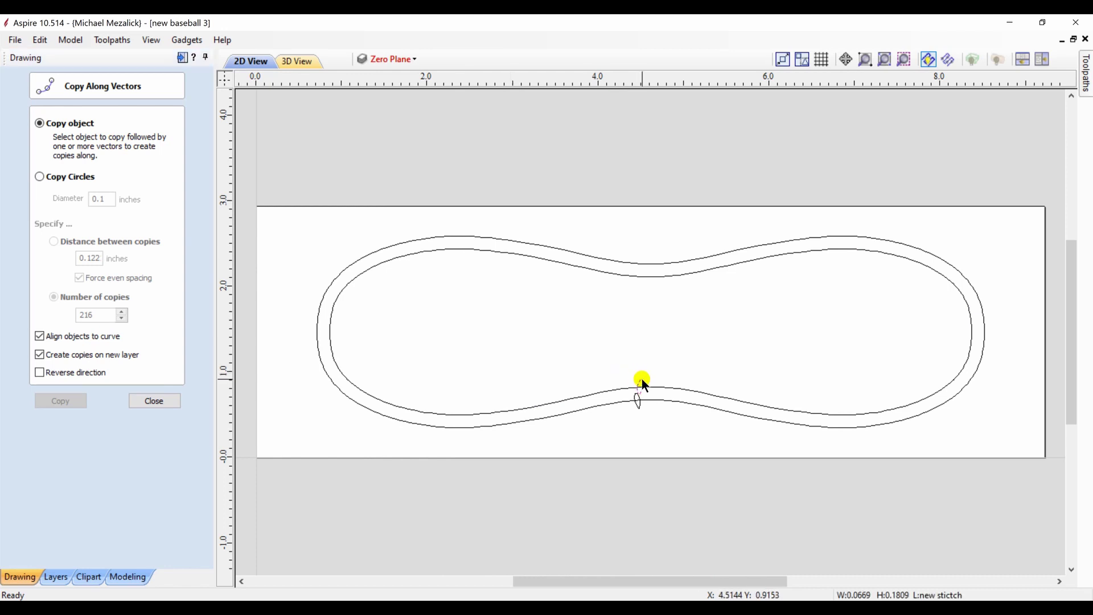
{"action": "left_click", "coordinate": [613, 387], "text": "shift"}
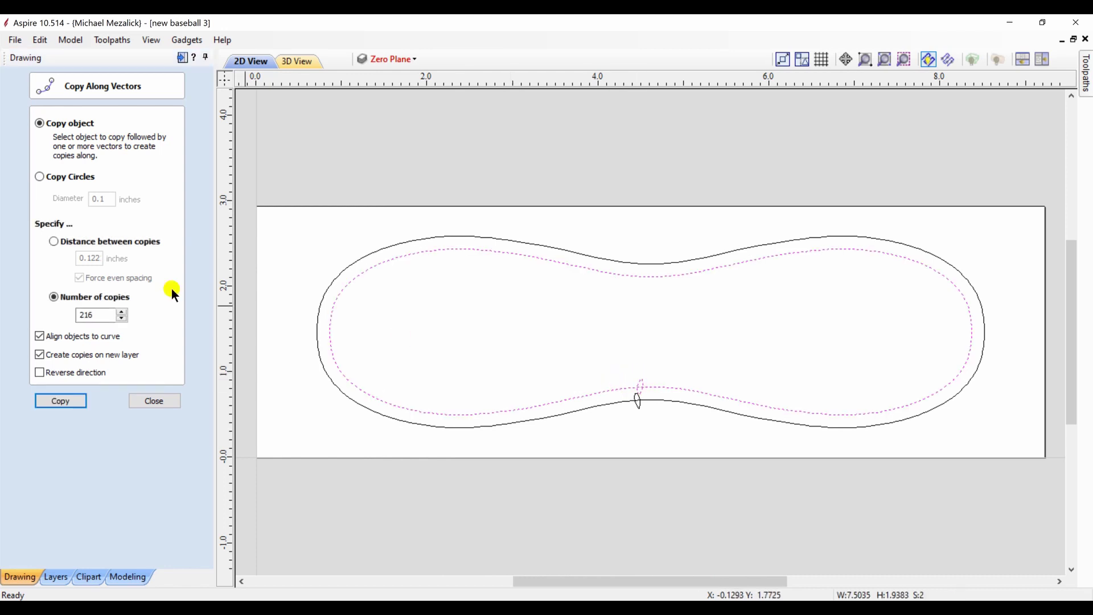
{"action": "left_click", "coordinate": [61, 401]}
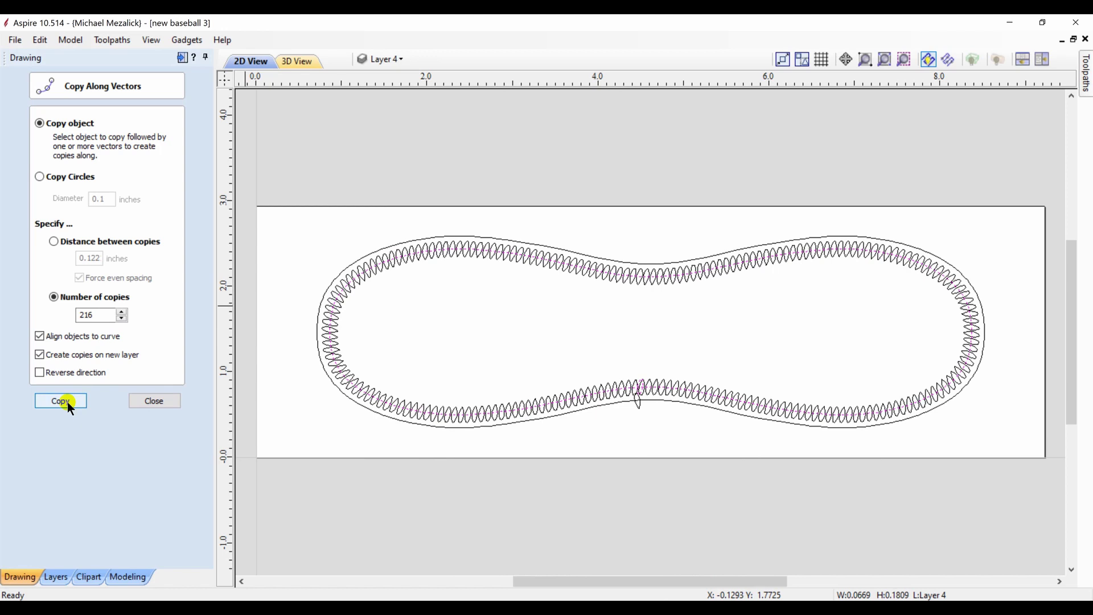
{"action": "left_click", "coordinate": [146, 399]}
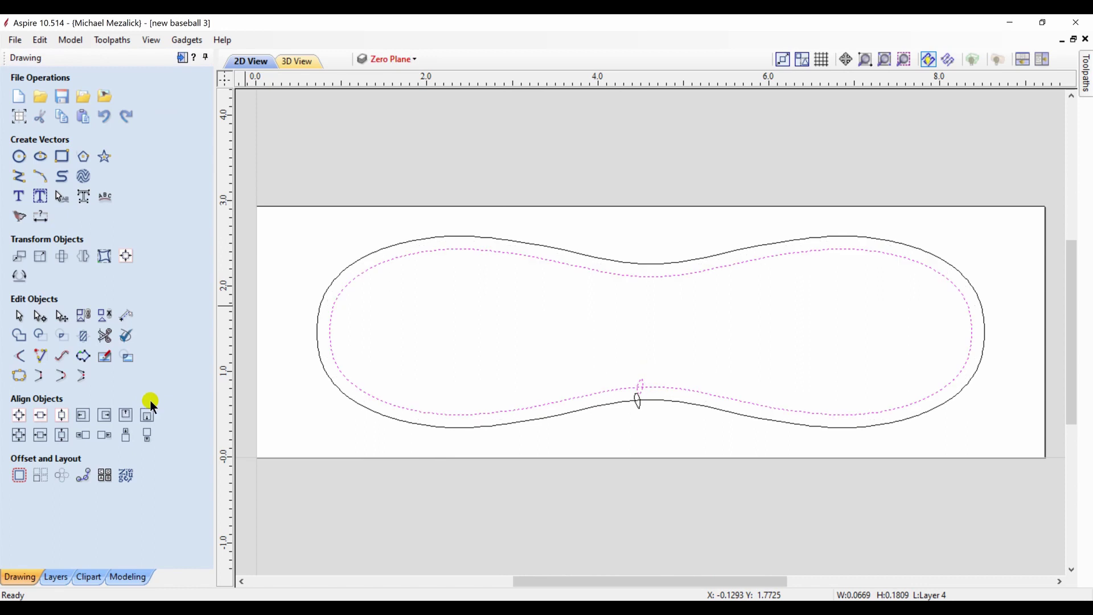
{"action": "left_click", "coordinate": [446, 426]}
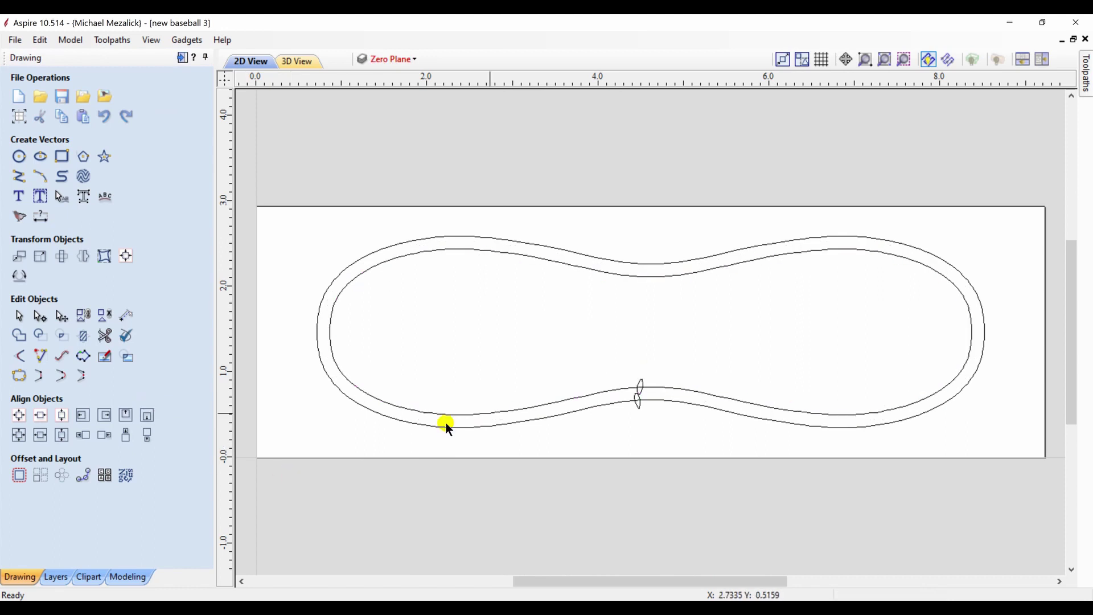
Step: Copy the upper stitch shape along the inner seam outline at an evenly forced spacing of 0.122 inches, aligned to the curve on a new layer
{"action": "left_click", "coordinate": [638, 382]}
{"action": "left_click", "coordinate": [591, 400], "text": "shift"}
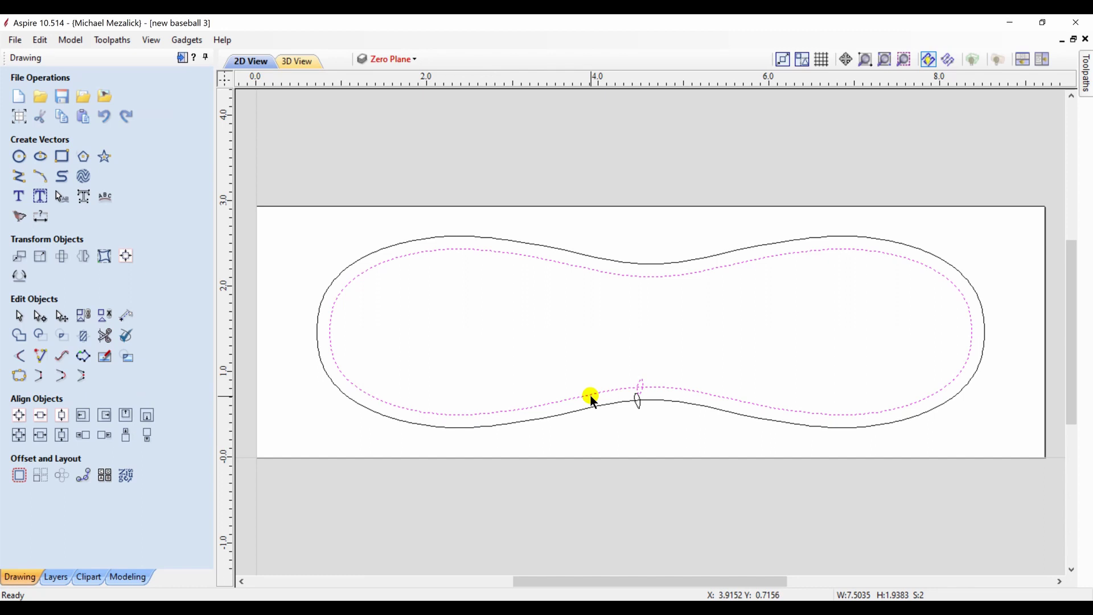
{"action": "left_click", "coordinate": [83, 476]}
{"action": "left_click", "coordinate": [51, 241]}
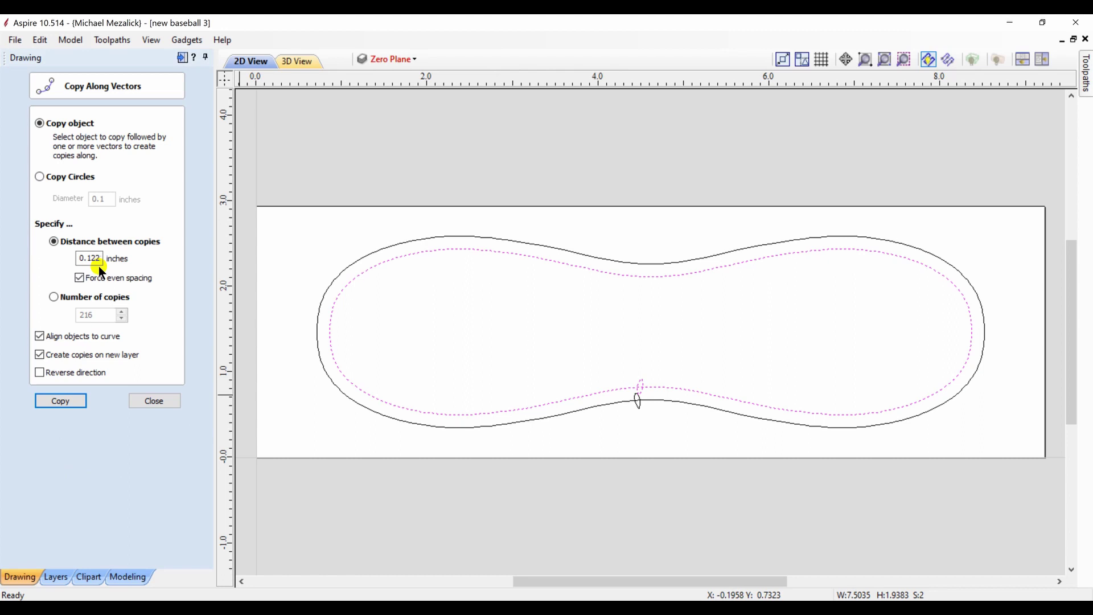
{"action": "left_click", "coordinate": [59, 401]}
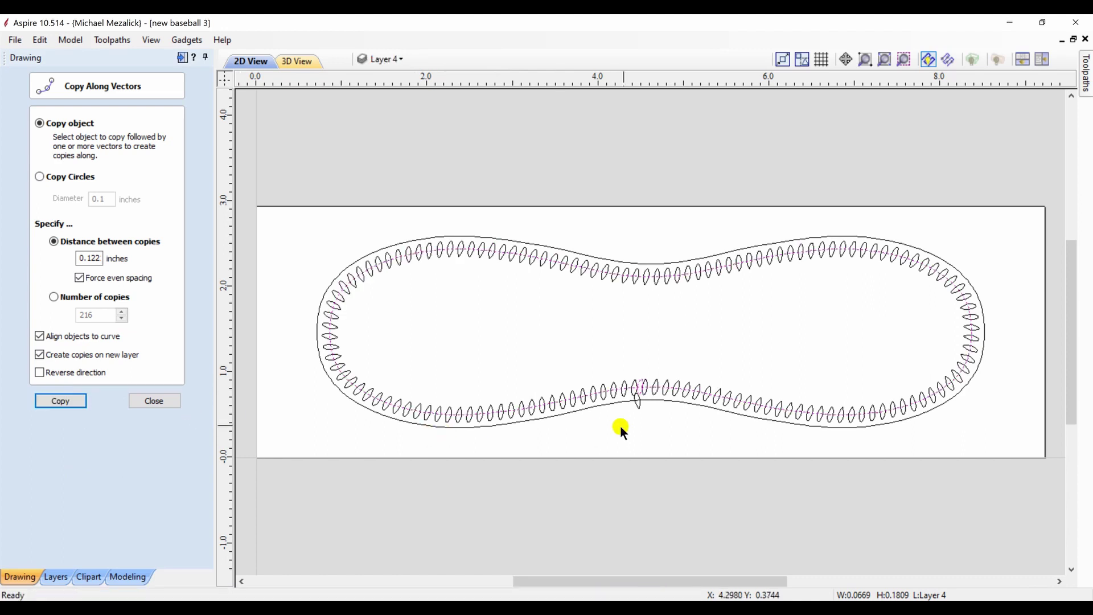
Step: Copy the lower stitch shape along the outer seam outline with the same 0.122-inch even spacing, aligned to the curve on a new layer
{"action": "left_click", "coordinate": [637, 406]}
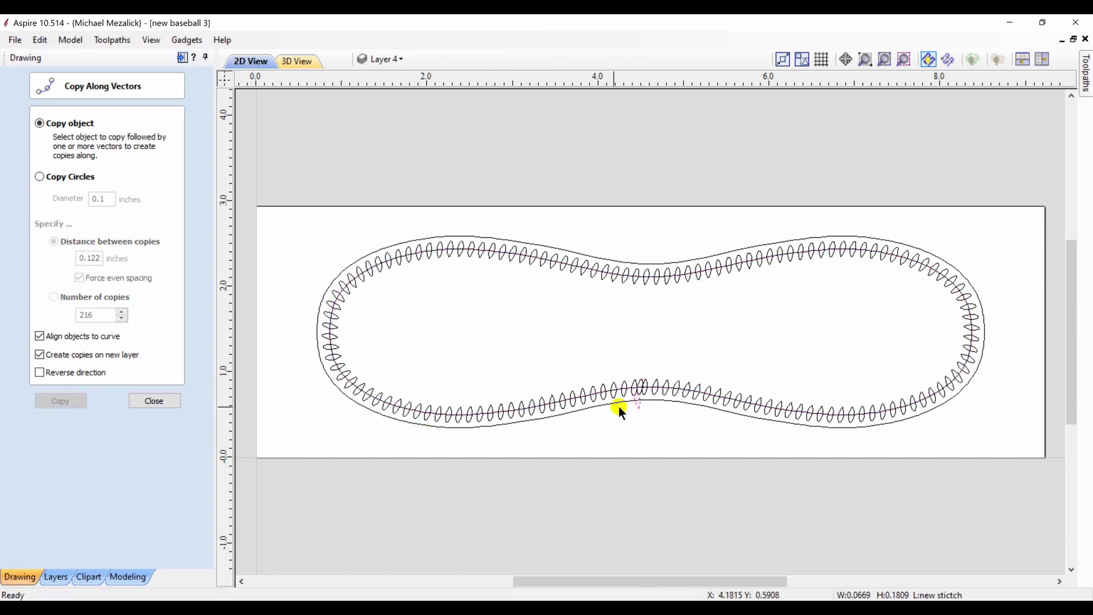
{"action": "left_click", "coordinate": [608, 404], "text": "shift"}
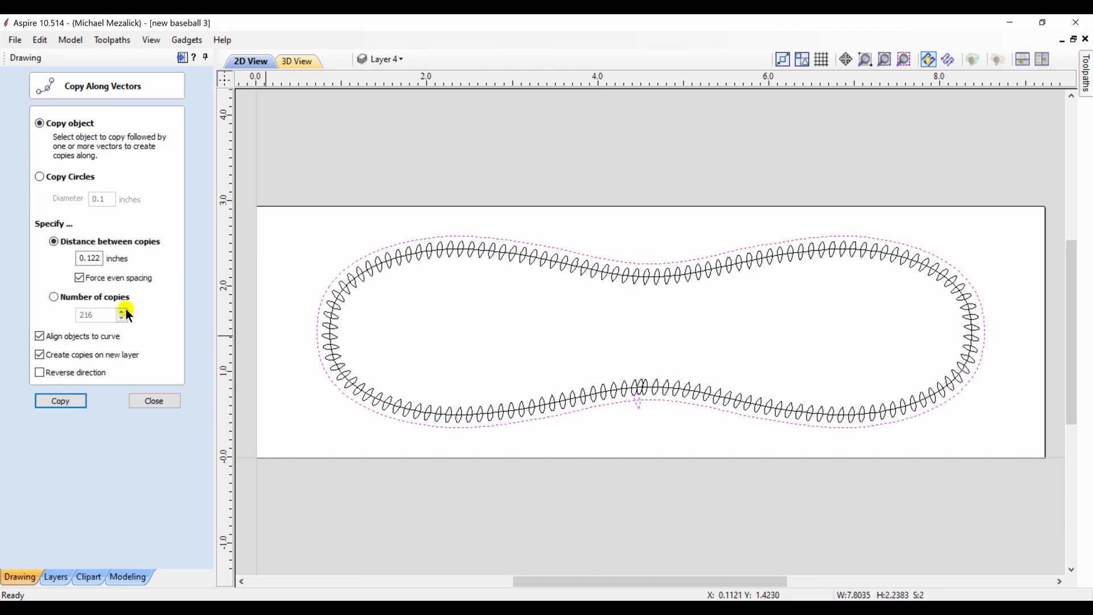
{"action": "left_click", "coordinate": [59, 401]}
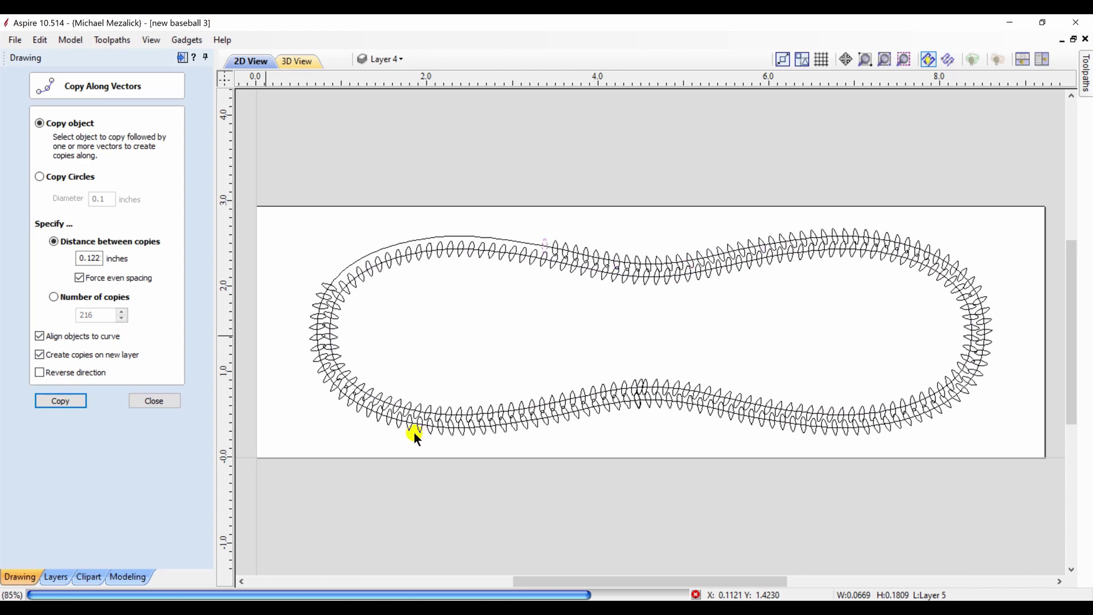
{"action": "left_click_drag", "start_coordinate": [592, 464], "coordinate": [645, 460]}
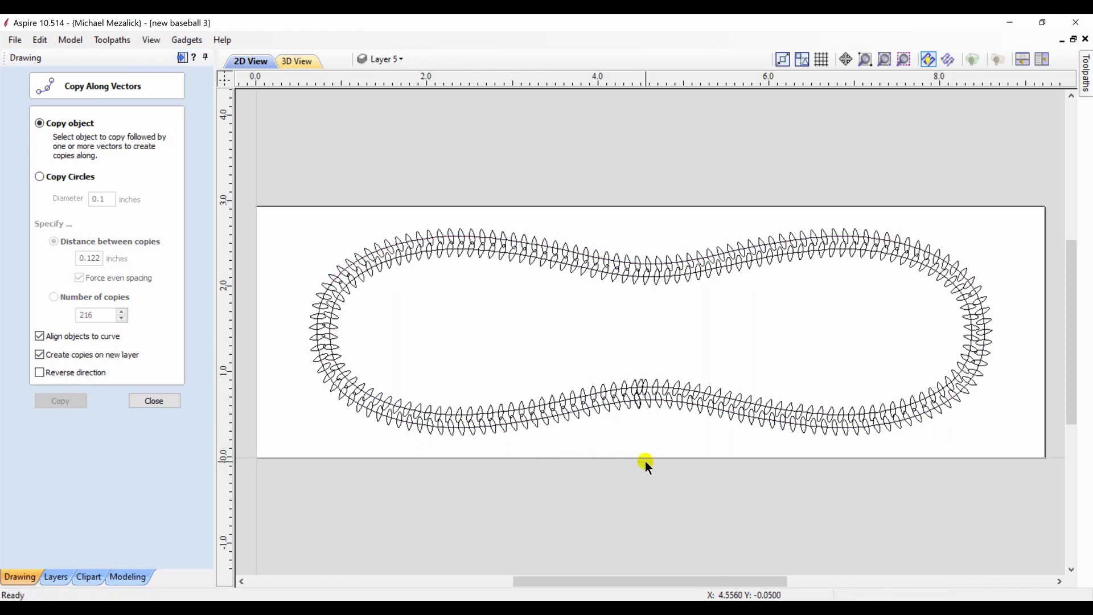
{"action": "left_click", "coordinate": [172, 400]}
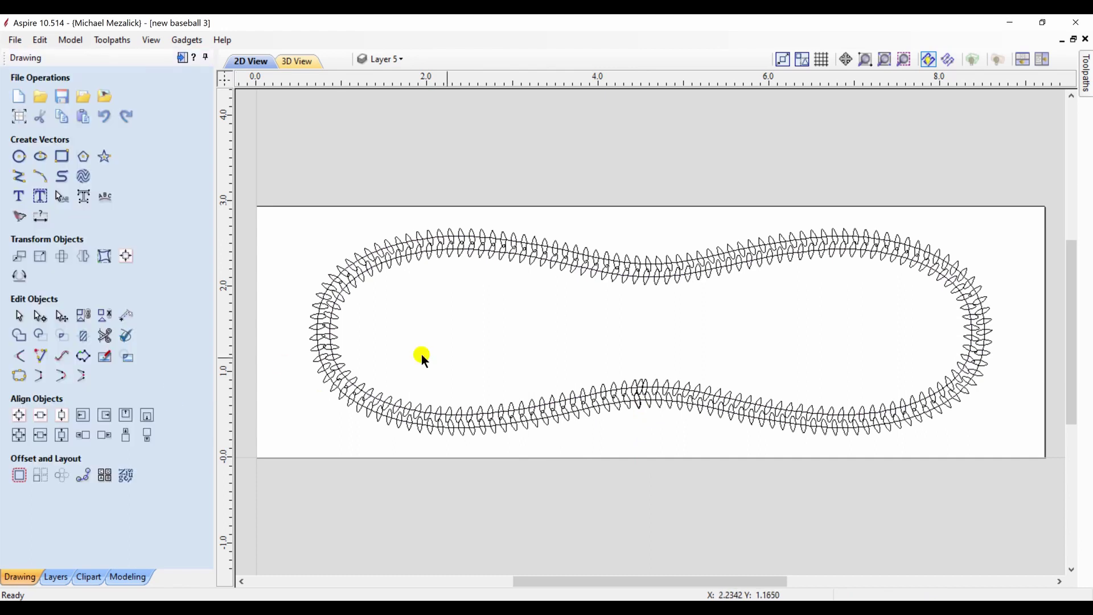
Step: Delete the original stitch shape that overlaps the arrayed copies at the middle of the lower seam
{"action": "left_click", "coordinate": [642, 379]}
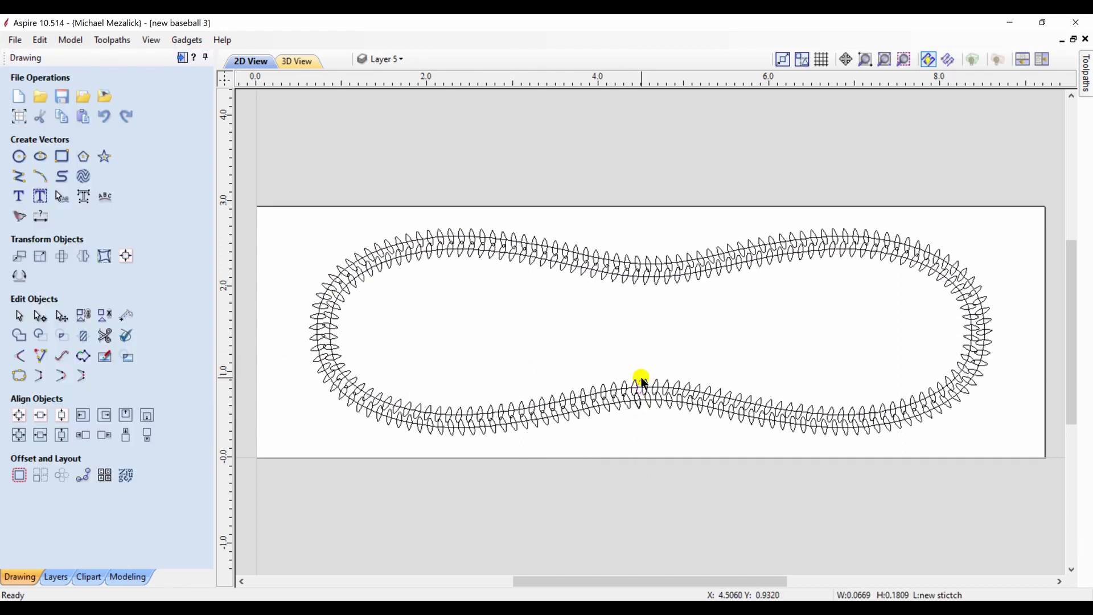
{"action": "key", "text": "Delete"}
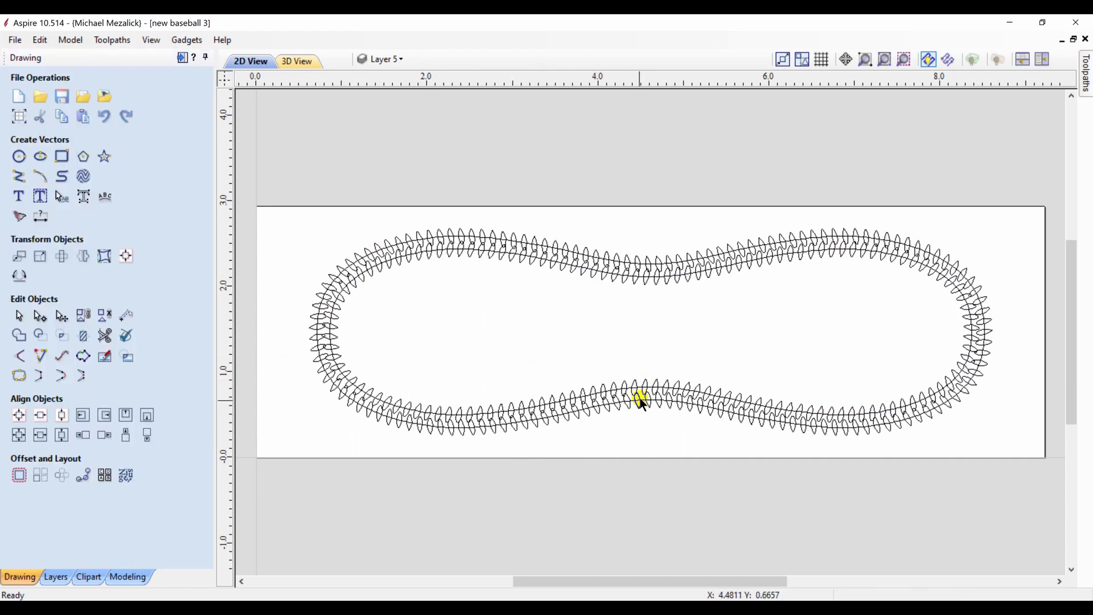
{"action": "left_click", "coordinate": [639, 405]}
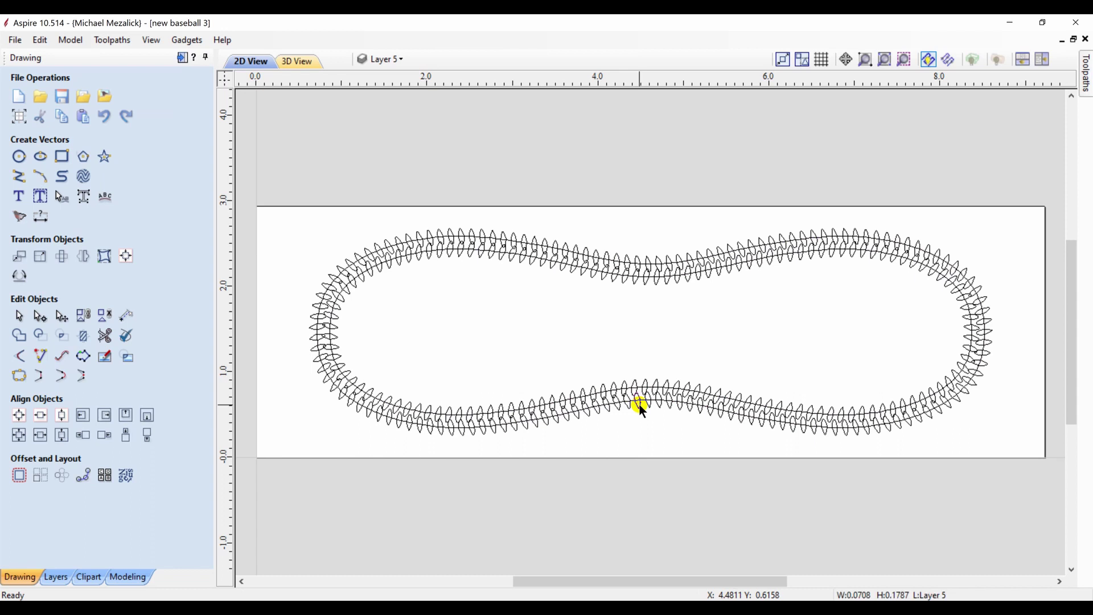
{"action": "left_click_drag", "start_coordinate": [642, 409], "coordinate": [626, 478]}
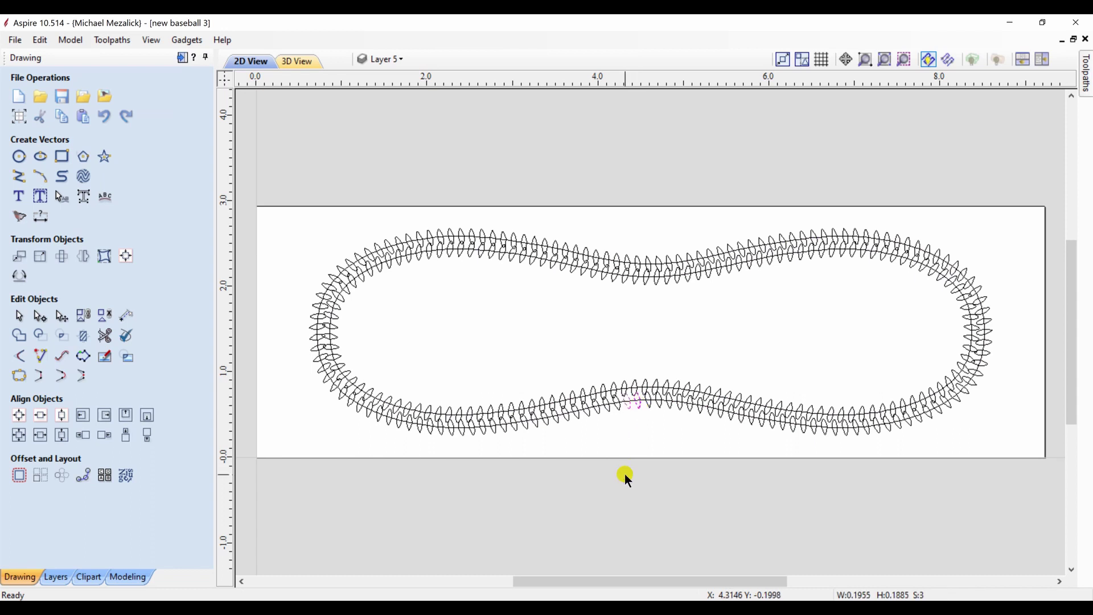
{"action": "left_click", "coordinate": [629, 442]}
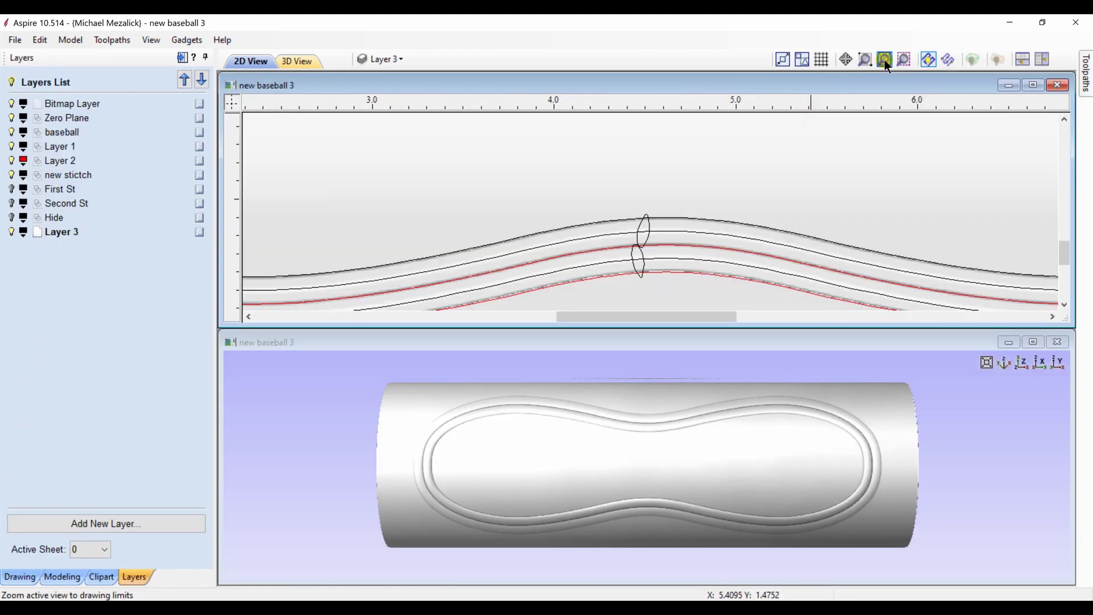
Step: In the main baseball drawing, hide the "new stictch" layer and show the "First St" and "Second St" layers
{"action": "left_click", "coordinate": [883, 60]}
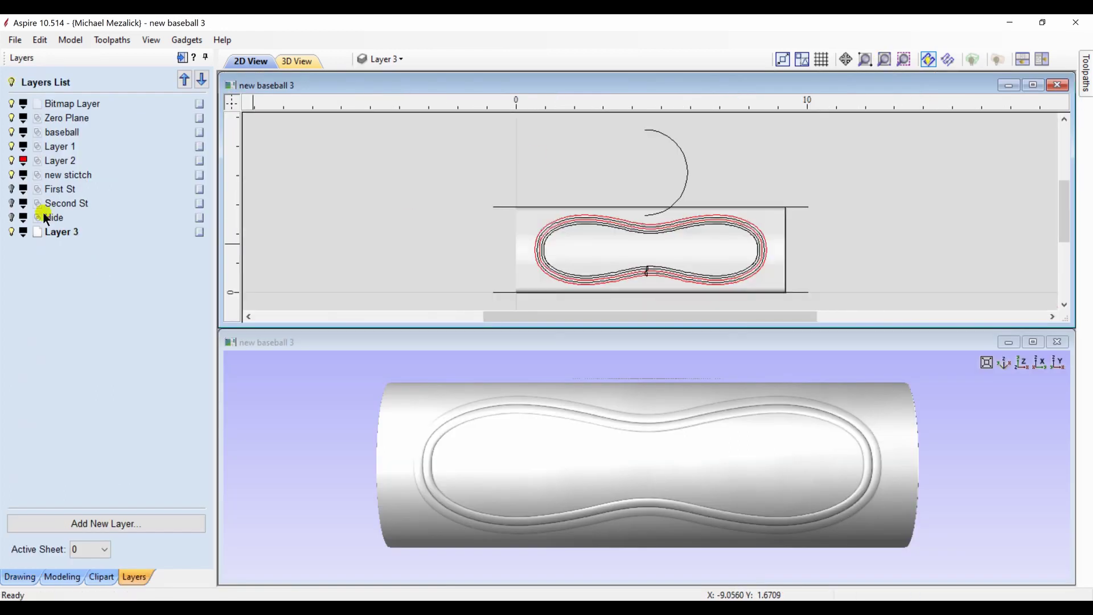
{"action": "left_click", "coordinate": [12, 175]}
{"action": "left_click", "coordinate": [11, 189]}
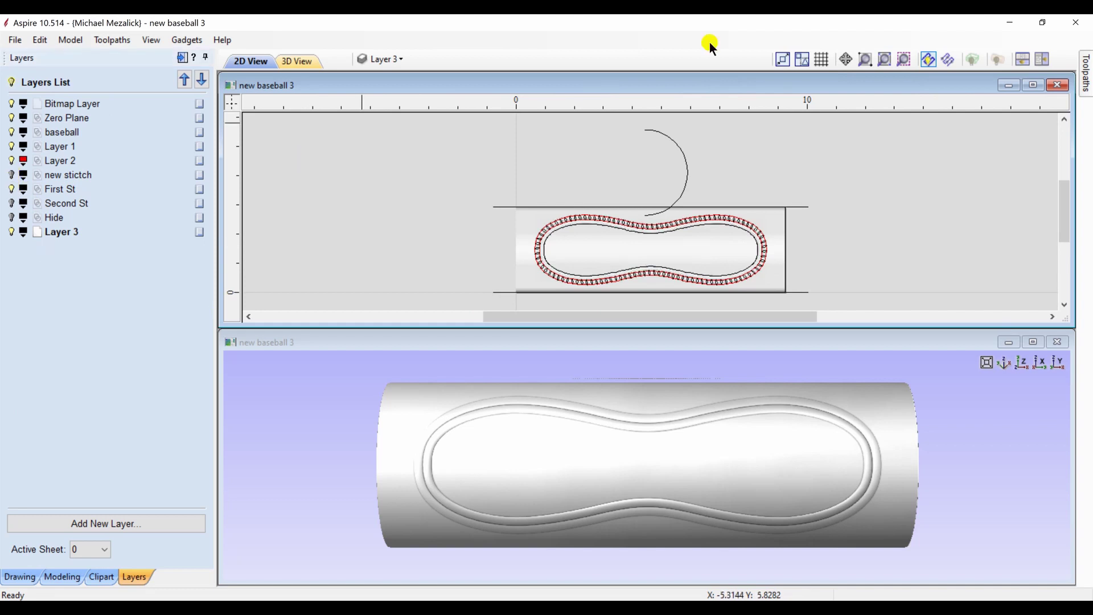
{"action": "left_click", "coordinate": [865, 59]}
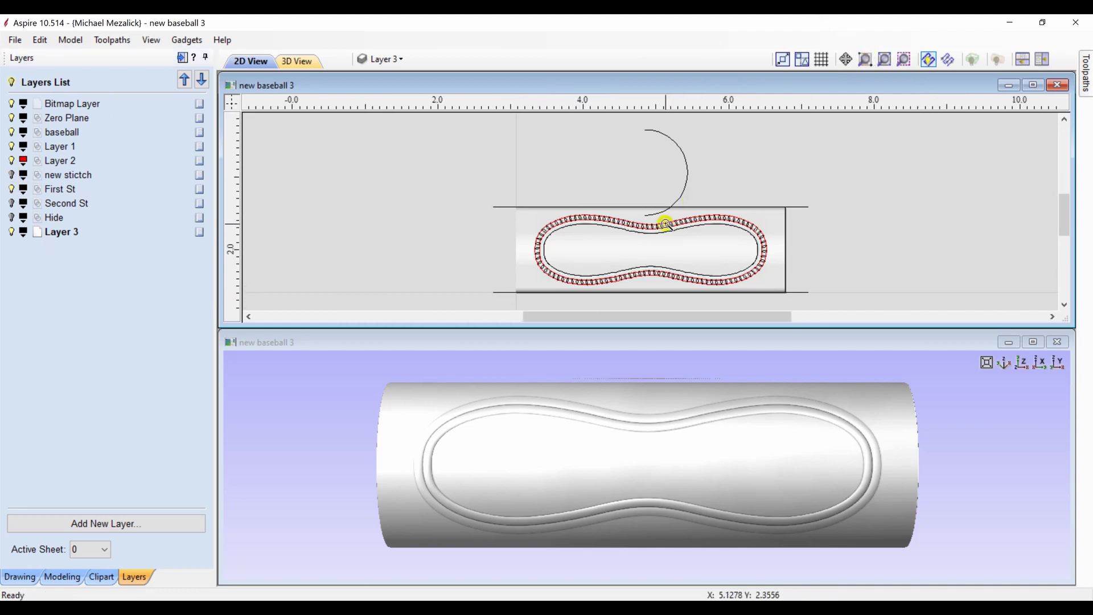
{"action": "left_click", "coordinate": [666, 224]}
{"action": "left_click", "coordinate": [665, 223]}
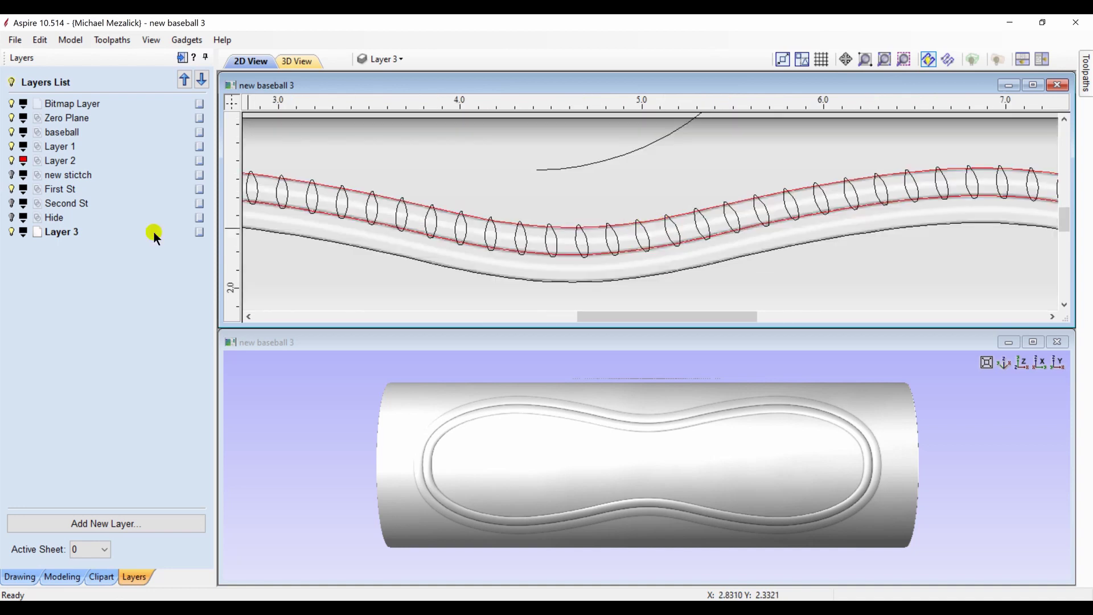
{"action": "left_click", "coordinate": [12, 203]}
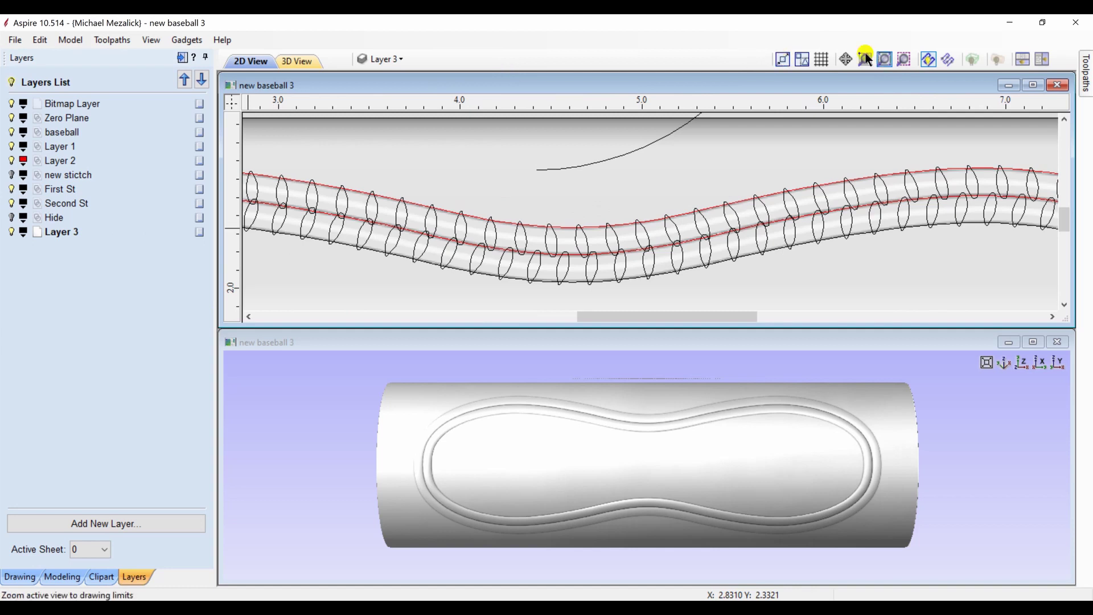
{"action": "left_click", "coordinate": [884, 59]}
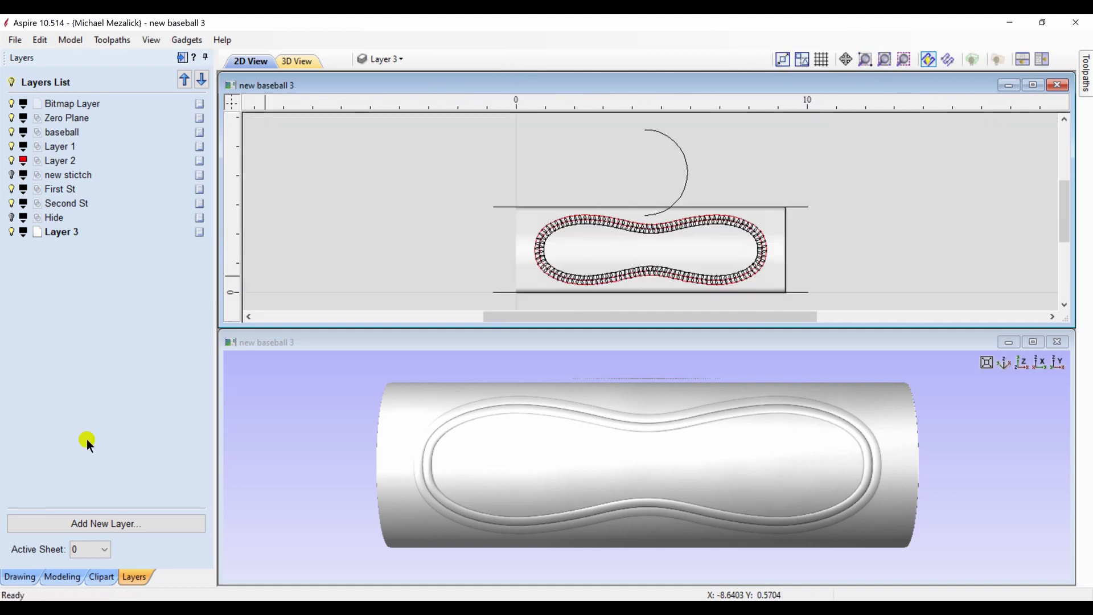
Step: Enable the stitching component "Component 4" in the model and make the "Hide" layer visible
{"action": "left_click", "coordinate": [95, 577]}
{"action": "left_click", "coordinate": [63, 576]}
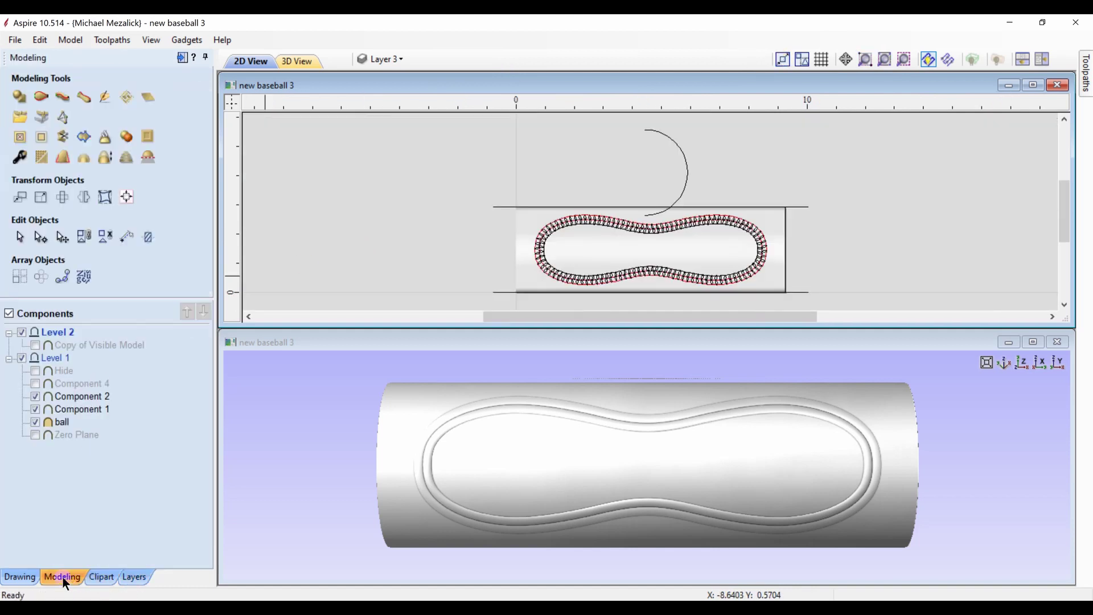
{"action": "left_click", "coordinate": [35, 385]}
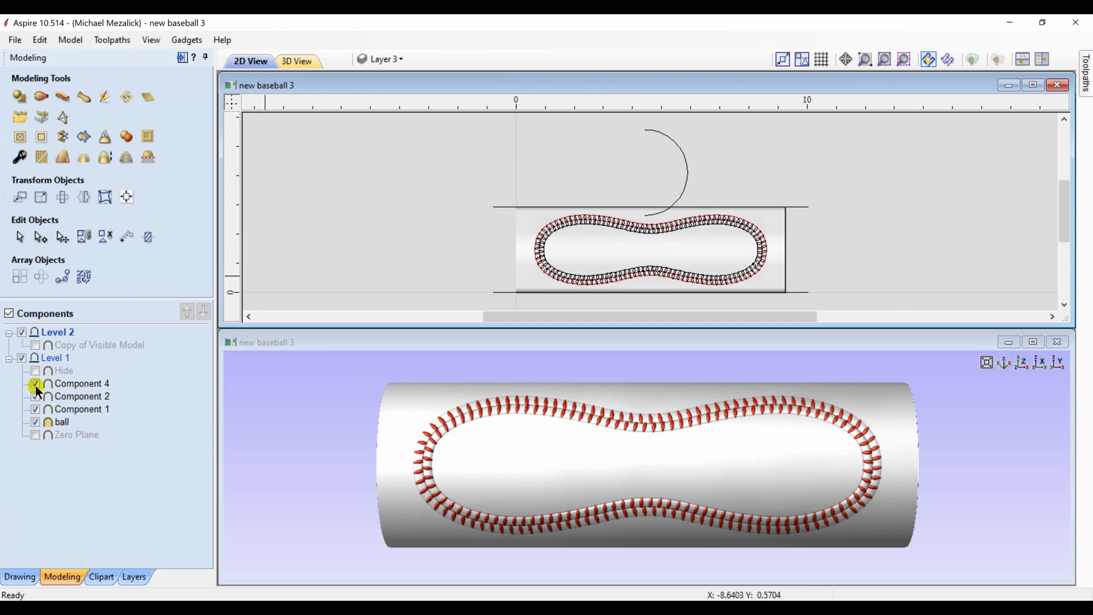
{"action": "left_click", "coordinate": [134, 577]}
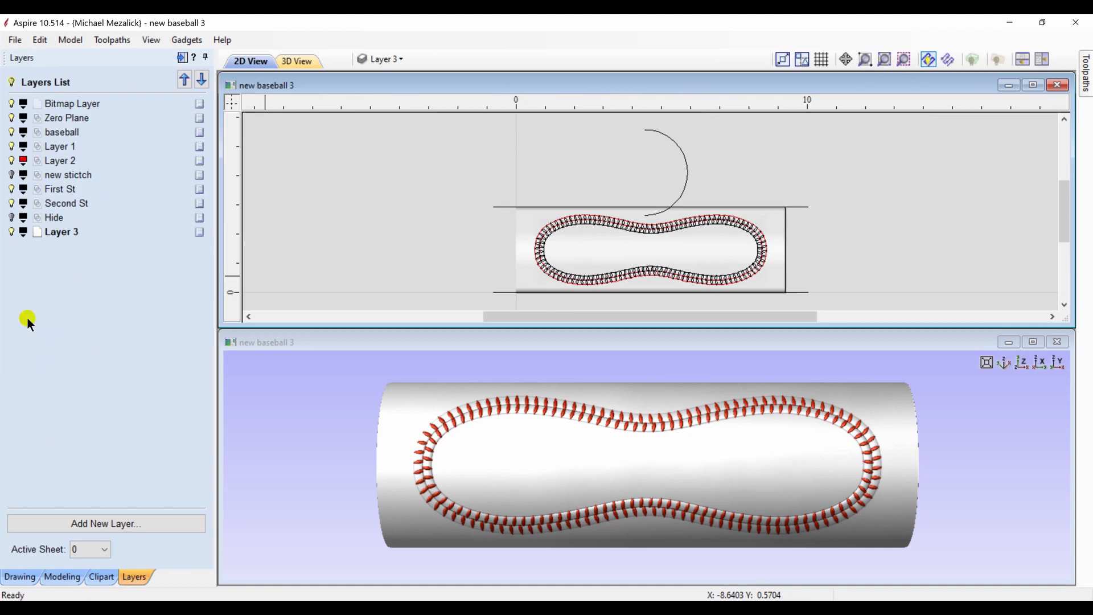
{"action": "left_click", "coordinate": [11, 218]}
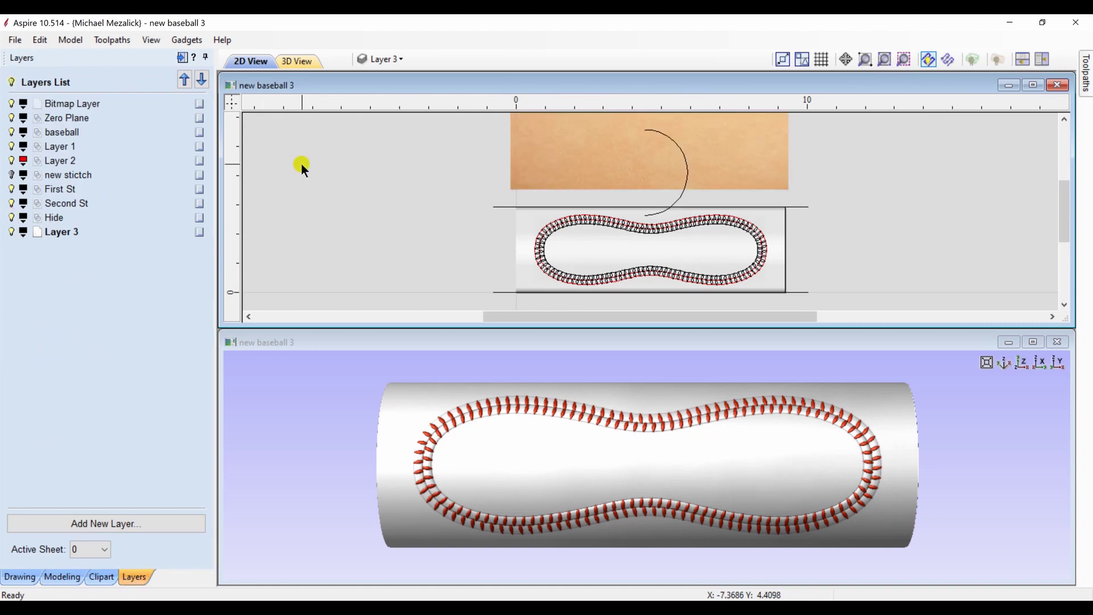
Step: Enable the leather texture component "Hide" on the baseball model and maximize the 3D view
{"action": "left_click", "coordinate": [532, 159]}
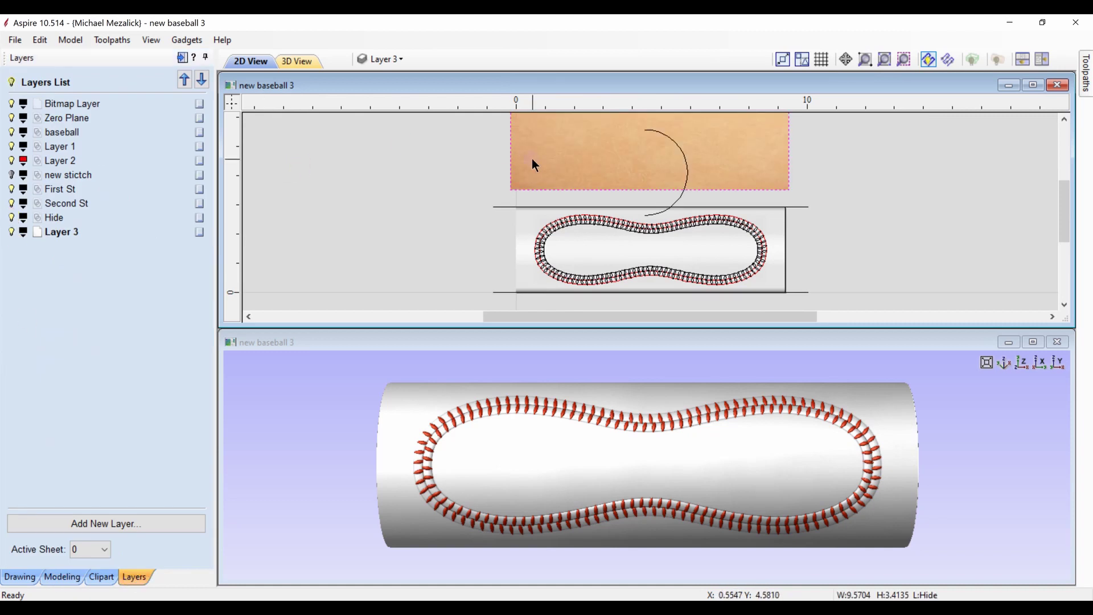
{"action": "left_click", "coordinate": [61, 577]}
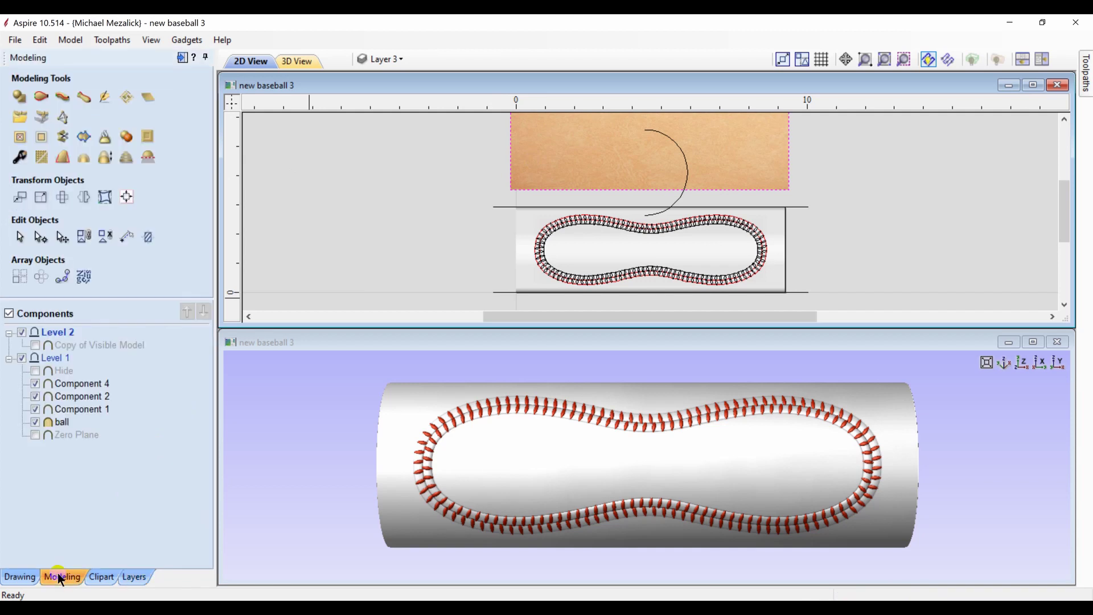
{"action": "left_click", "coordinate": [35, 371]}
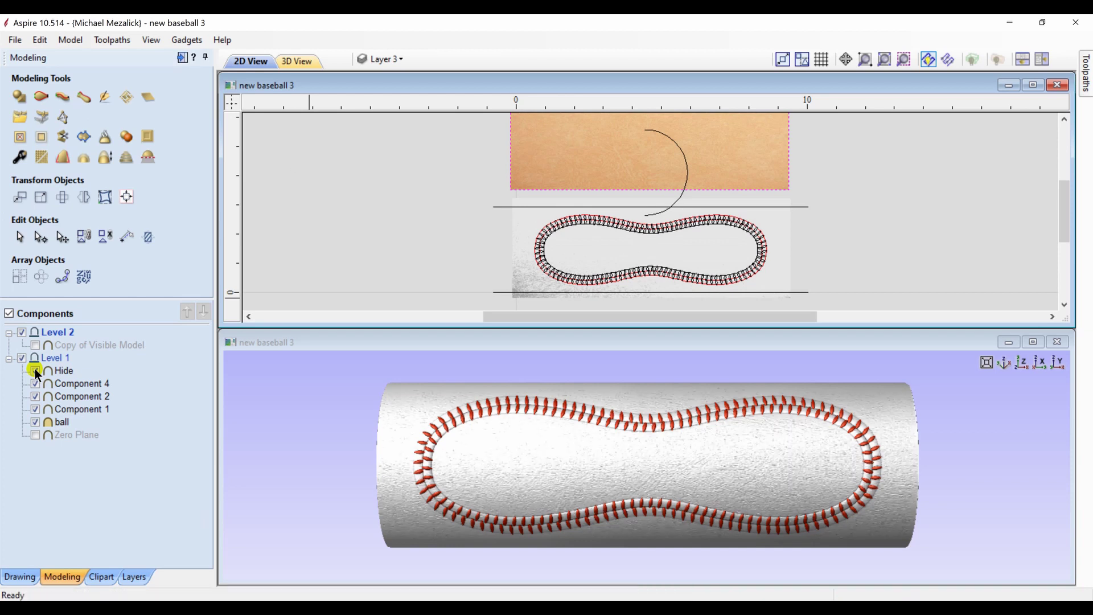
{"action": "left_click", "coordinate": [1031, 343]}
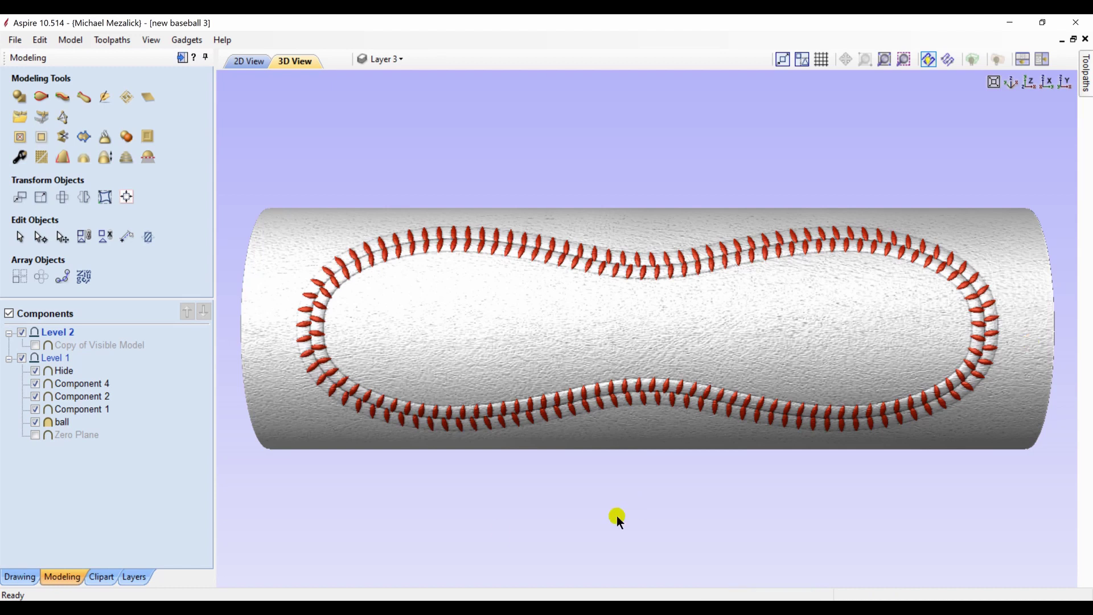
{"action": "left_click_drag", "start_coordinate": [486, 531], "coordinate": [560, 502]}
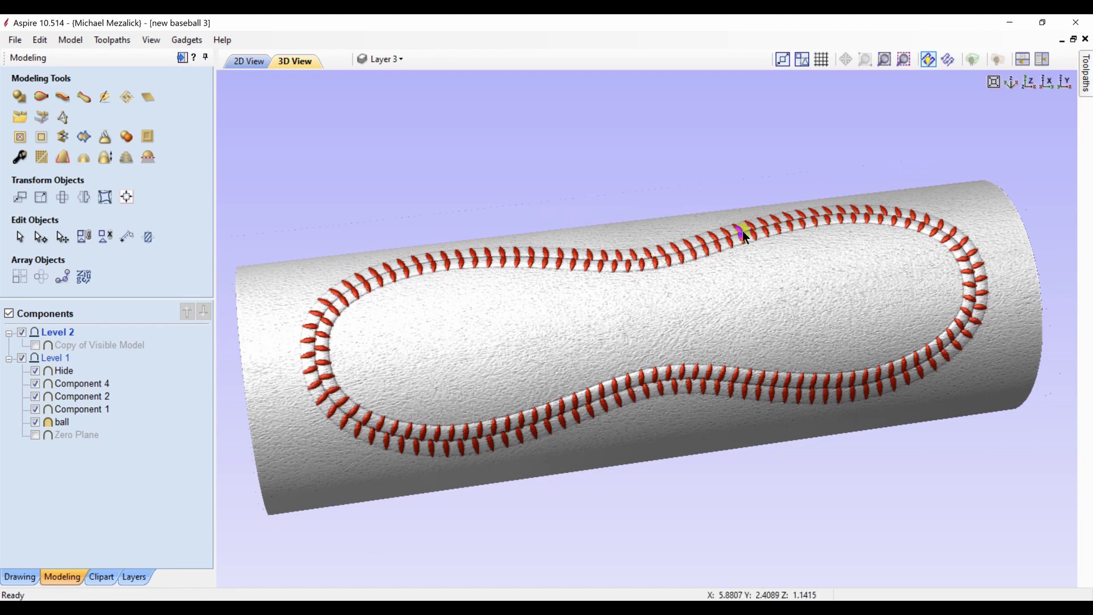
Step: Turn on automatic wrapping in the 3D view and inspect the textured, stitched ball from several sides
{"action": "left_click", "coordinate": [995, 59]}
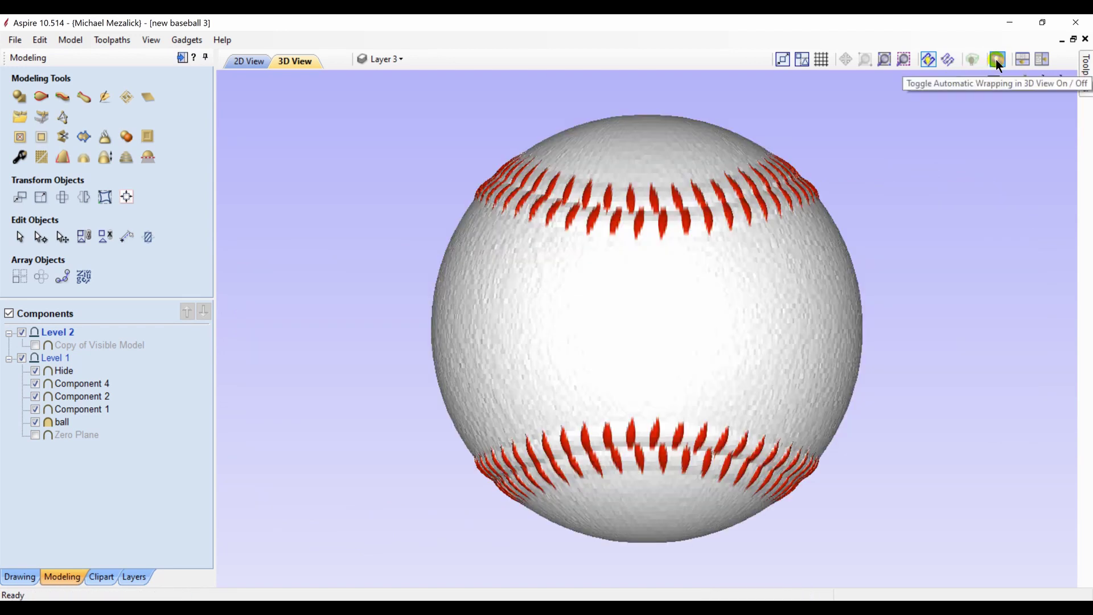
{"action": "left_click_drag", "start_coordinate": [829, 275], "coordinate": [754, 294]}
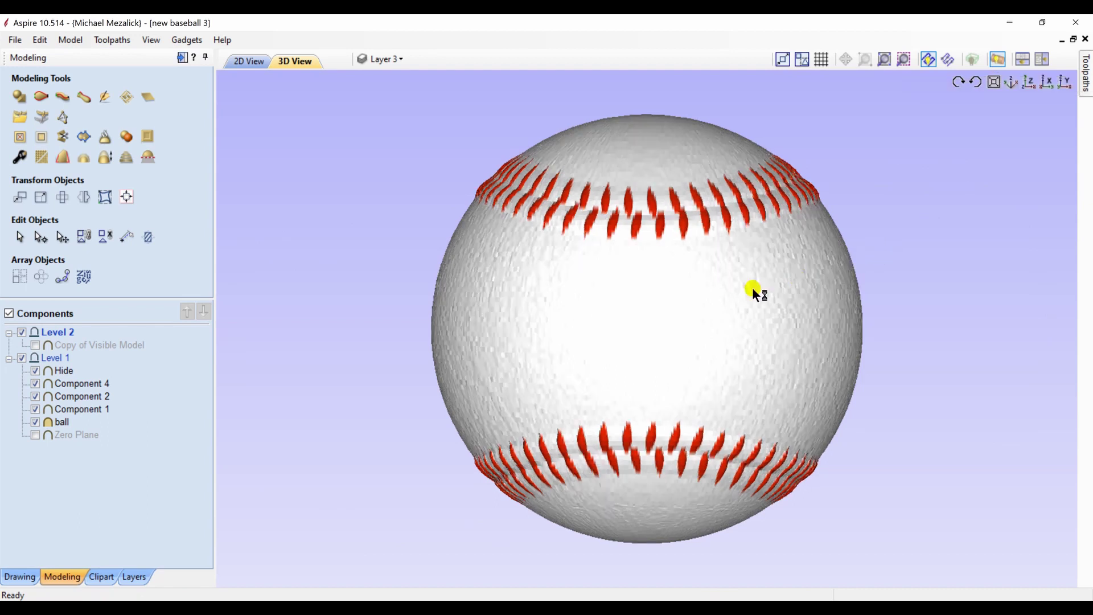
{"action": "left_click_drag", "start_coordinate": [645, 309], "coordinate": [547, 318]}
{"action": "left_click_drag", "start_coordinate": [420, 332], "coordinate": [572, 269]}
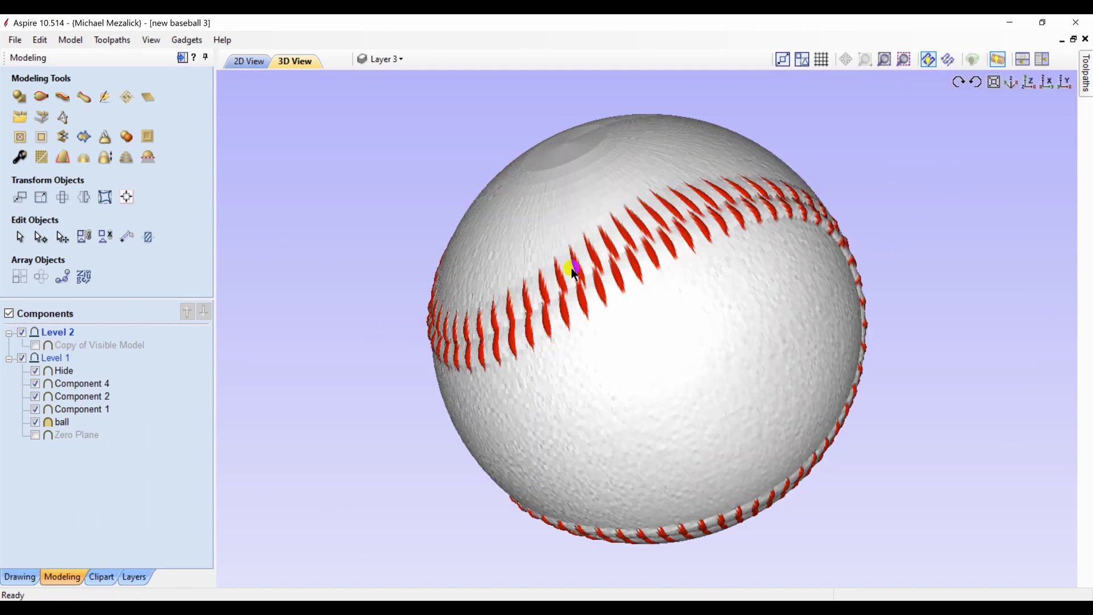
{"action": "left_click_drag", "start_coordinate": [902, 217], "coordinate": [416, 368]}
{"action": "left_click_drag", "start_coordinate": [476, 438], "coordinate": [488, 476]}
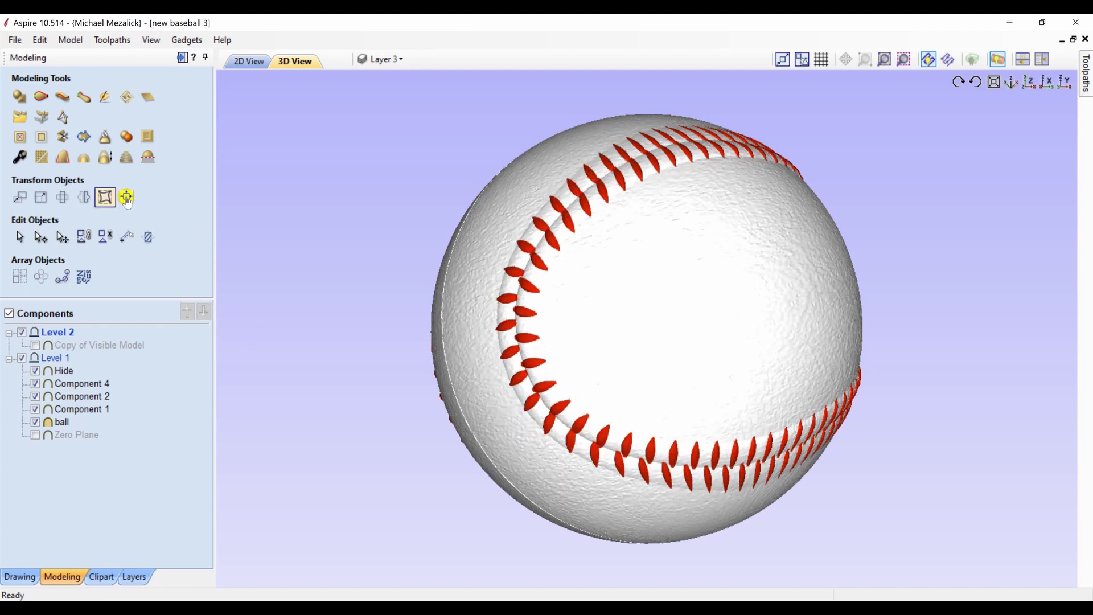
Step: Triangulate the wrapped baseball for STL export with closed sides and inspect the shaded mesh
{"action": "left_click", "coordinate": [62, 118]}
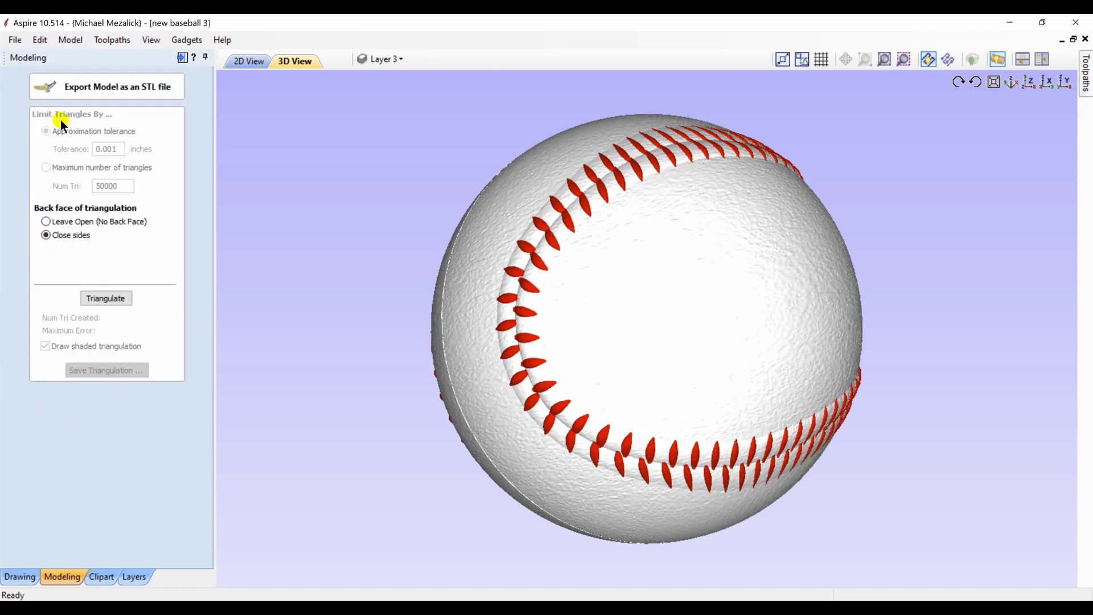
{"action": "left_click", "coordinate": [95, 299]}
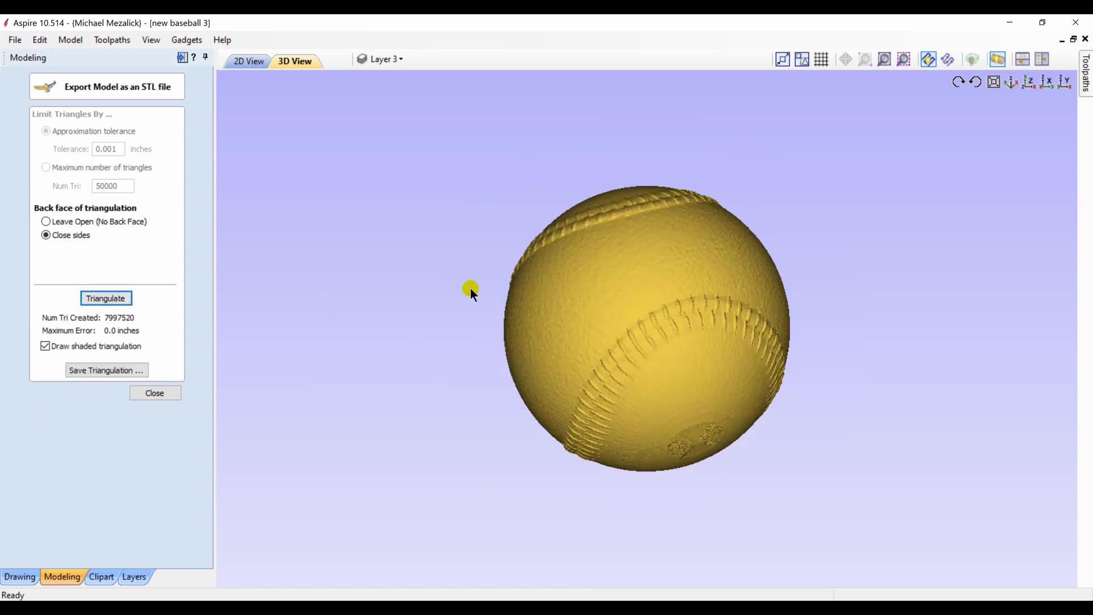
{"action": "left_click_drag", "start_coordinate": [559, 299], "coordinate": [1009, 262]}
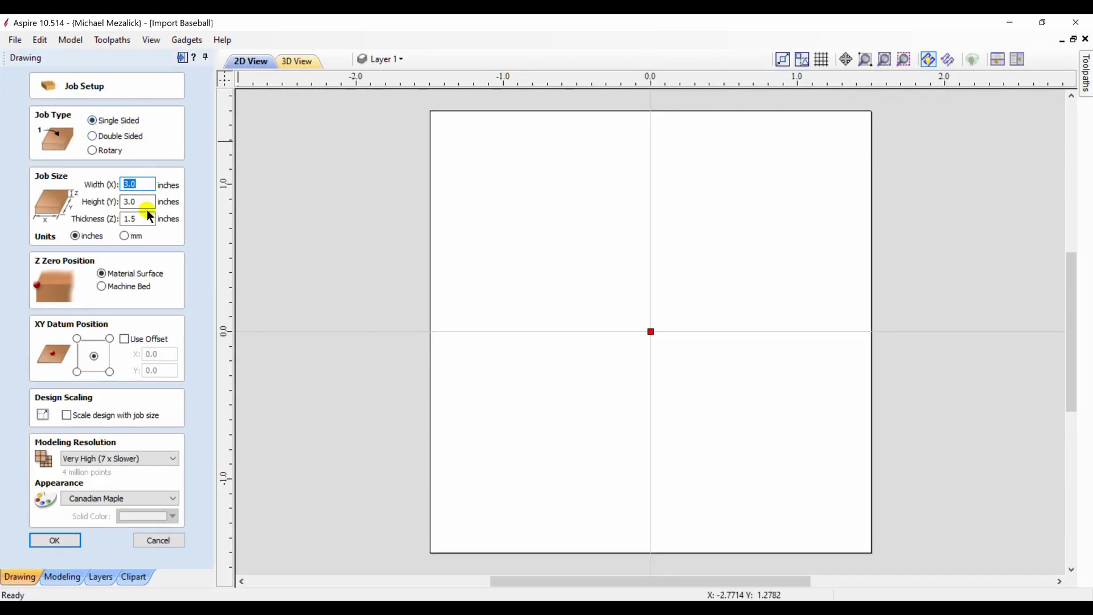
Step: Confirm the single-sided 3 x 3 x 1.5 inch job and import the "Baseball 3" 3D object
{"action": "left_click", "coordinate": [62, 541]}
{"action": "left_click", "coordinate": [61, 576]}
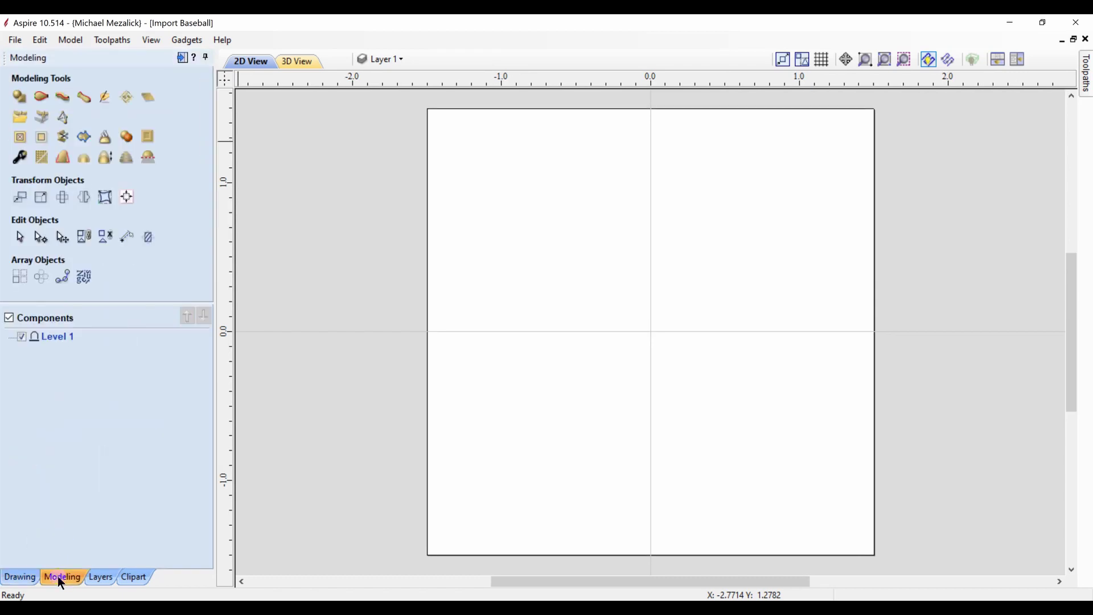
{"action": "left_click", "coordinate": [22, 117]}
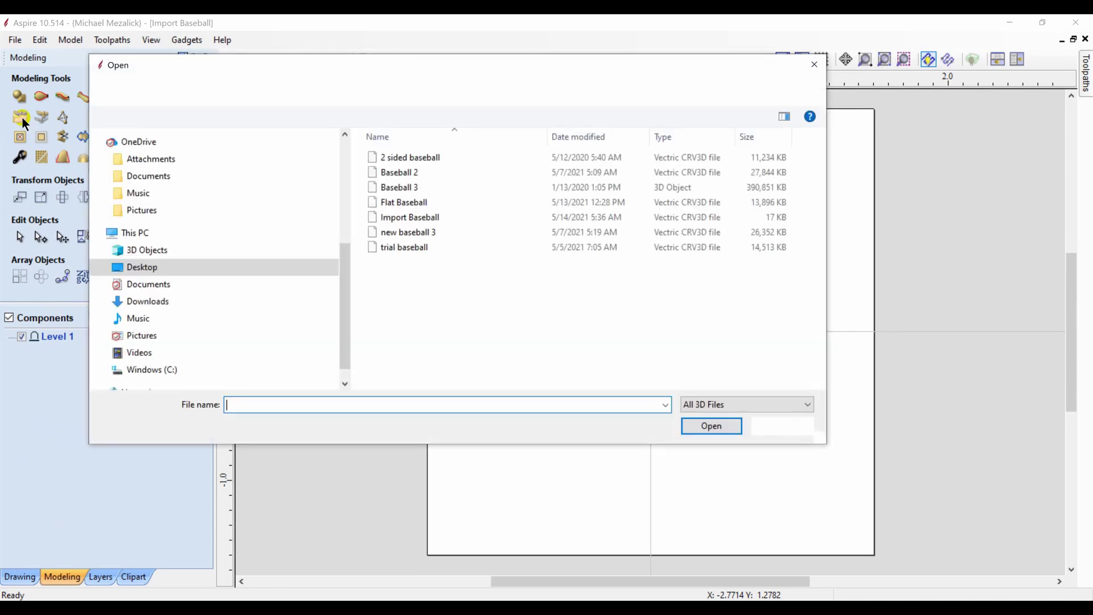
{"action": "left_click", "coordinate": [384, 188]}
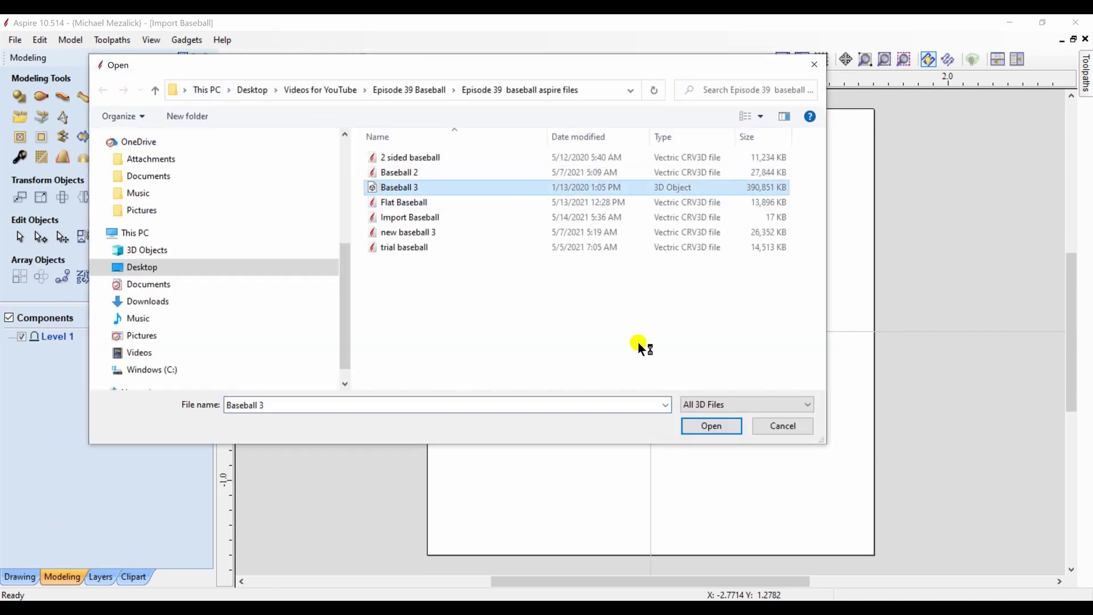
{"action": "left_click", "coordinate": [708, 426]}
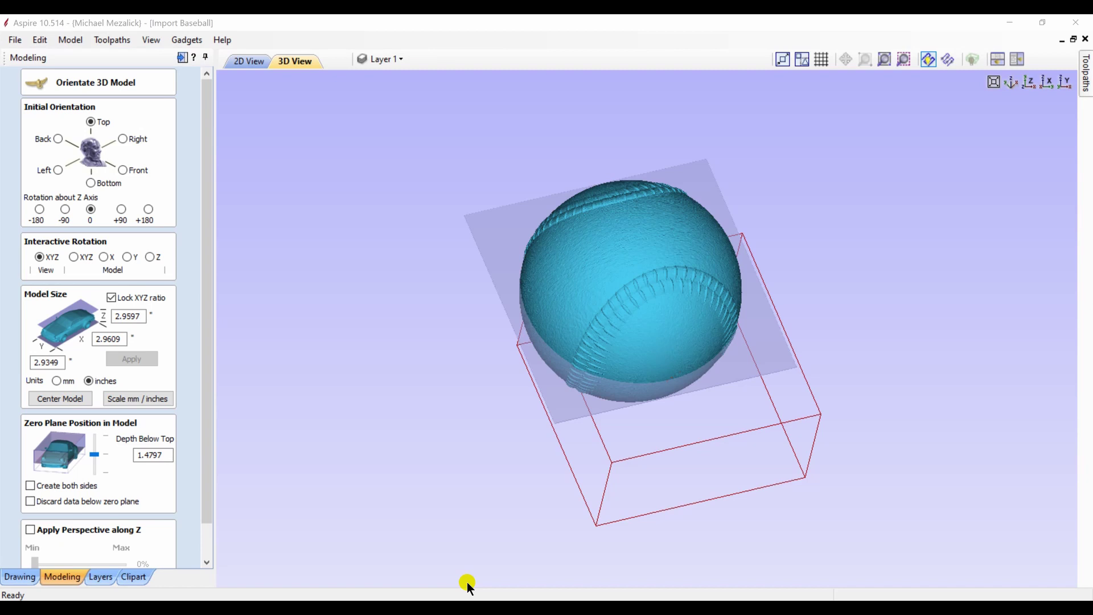
Step: Center the imported baseball in the material and rotate the model interactively in XYZ until its two seams run roughly vertically
{"action": "left_click", "coordinate": [1029, 84]}
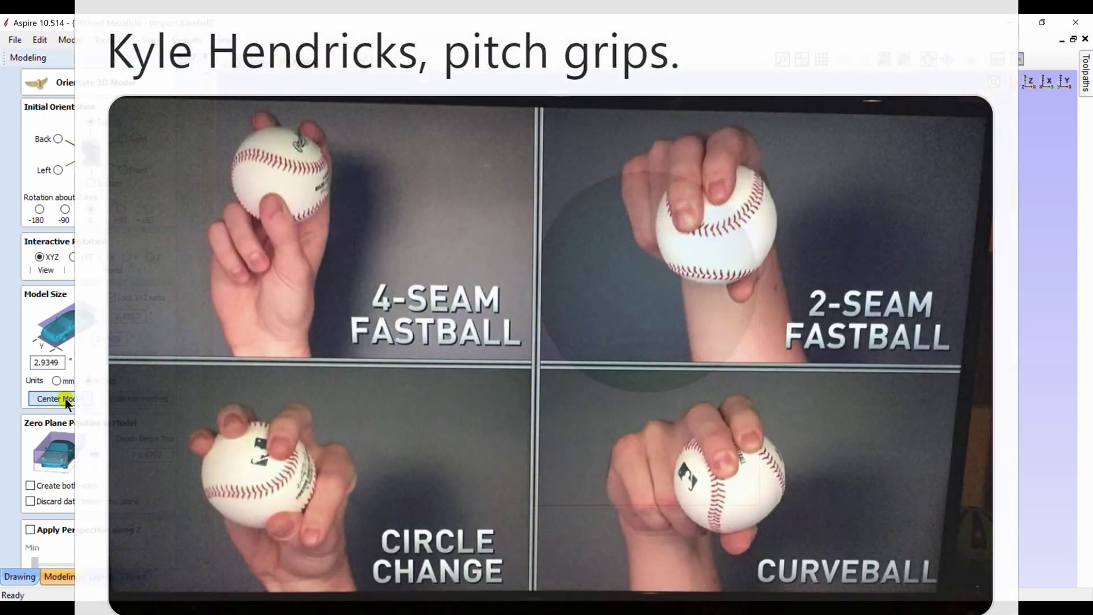
{"action": "left_click", "coordinate": [65, 398]}
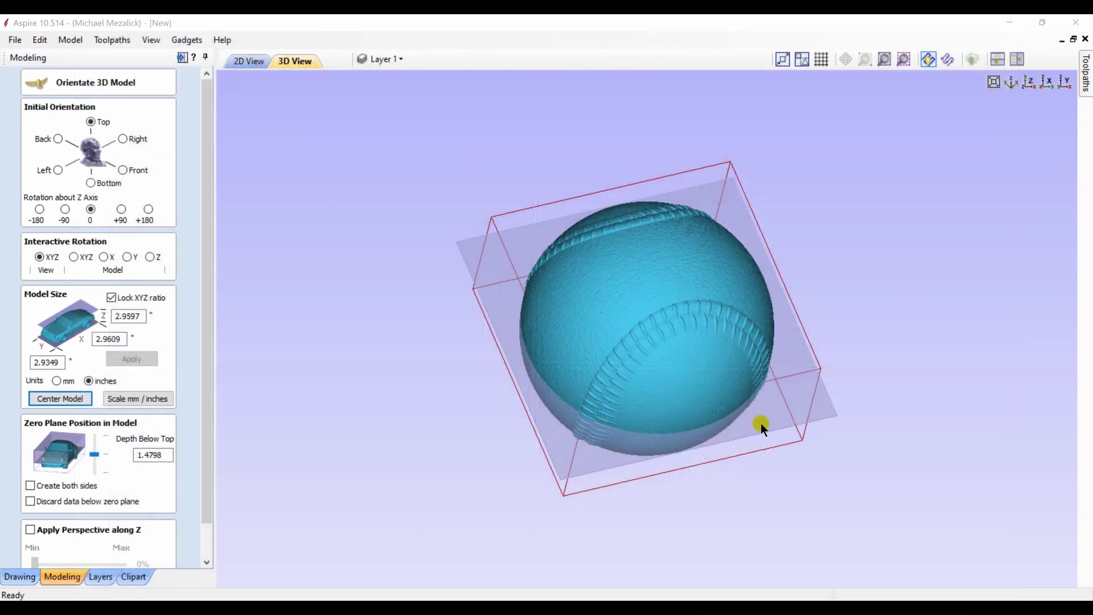
{"action": "left_click", "coordinate": [1028, 83]}
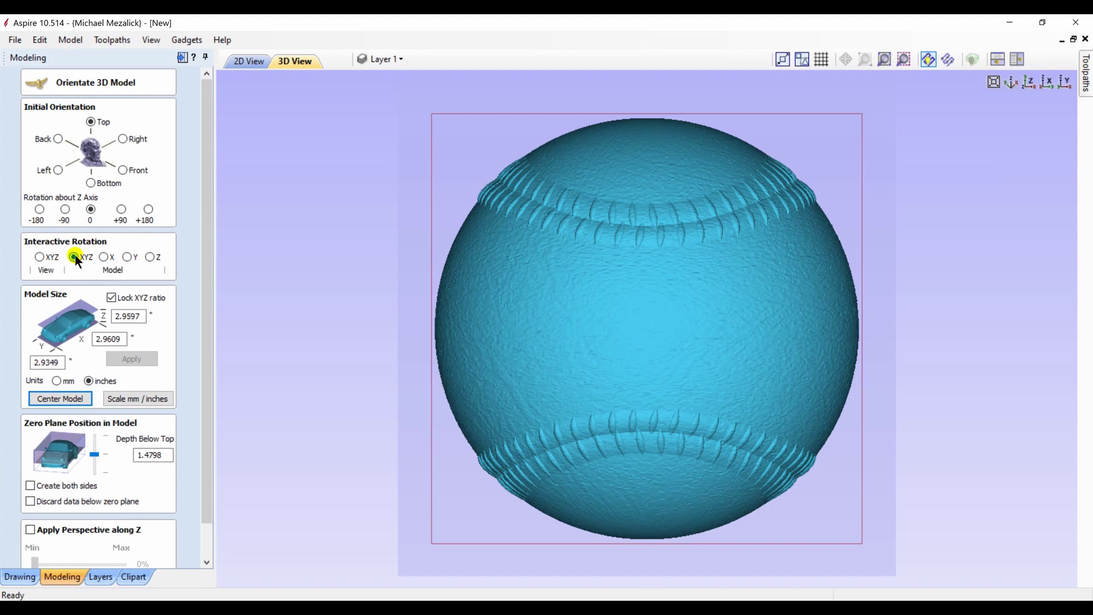
{"action": "left_click_drag", "start_coordinate": [746, 168], "coordinate": [727, 220]}
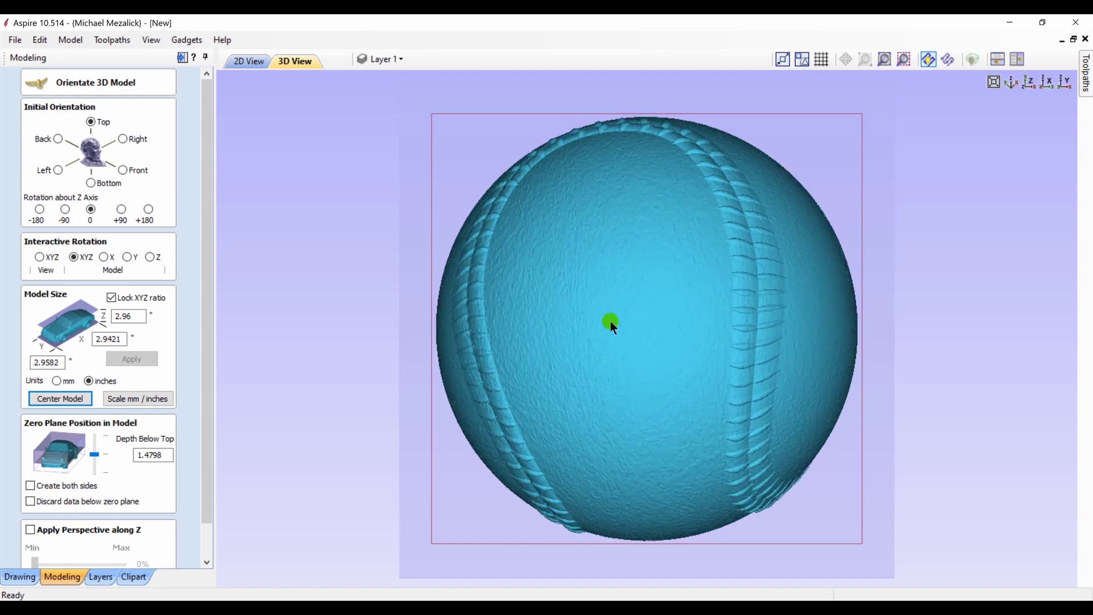
Step: Discard data below the zero plane, set the model's Z size to 0.75 inches with the XYZ ratio unlocked, and finish the import
{"action": "scroll", "coordinate": [28, 461], "scroll_direction": "down", "scroll_amount": 2}
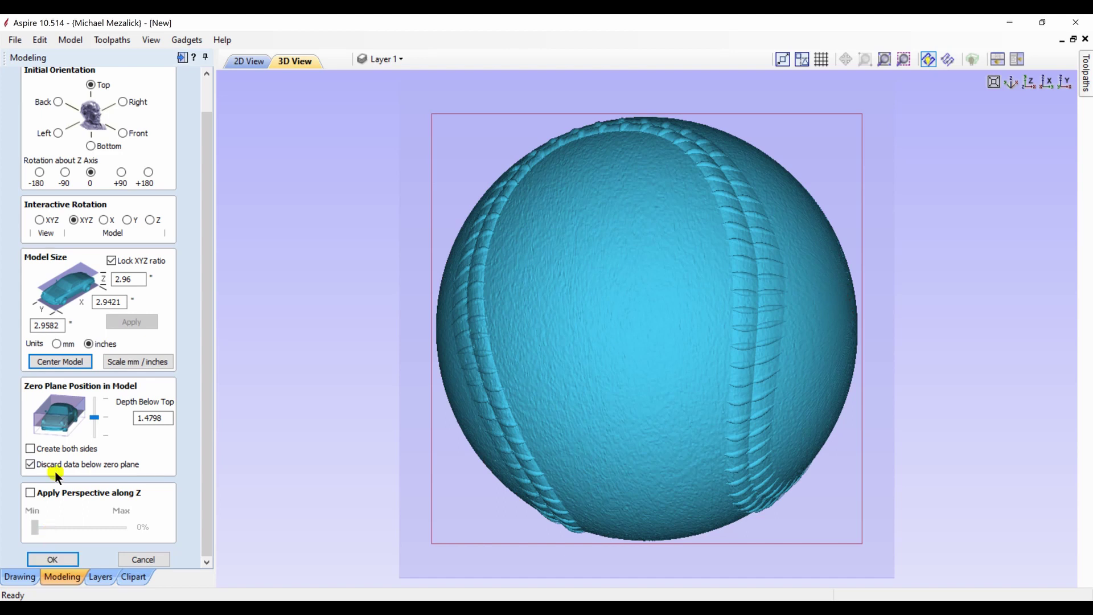
{"action": "left_click", "coordinate": [111, 261]}
{"action": "left_click", "coordinate": [133, 278]}
{"action": "key", "text": "BackSpace"}
{"action": "key", "text": "BackSpace"}
{"action": "key", "text": "BackSpace"}
{"action": "key", "text": "BackSpace"}
{"action": "type", "text": ".75"}
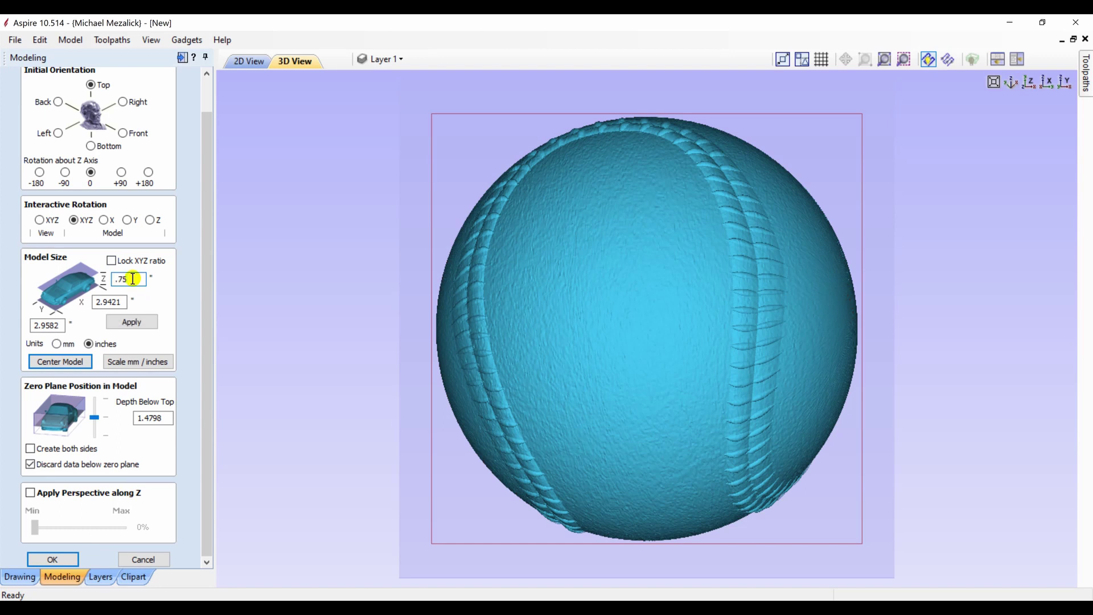
{"action": "left_click", "coordinate": [132, 323]}
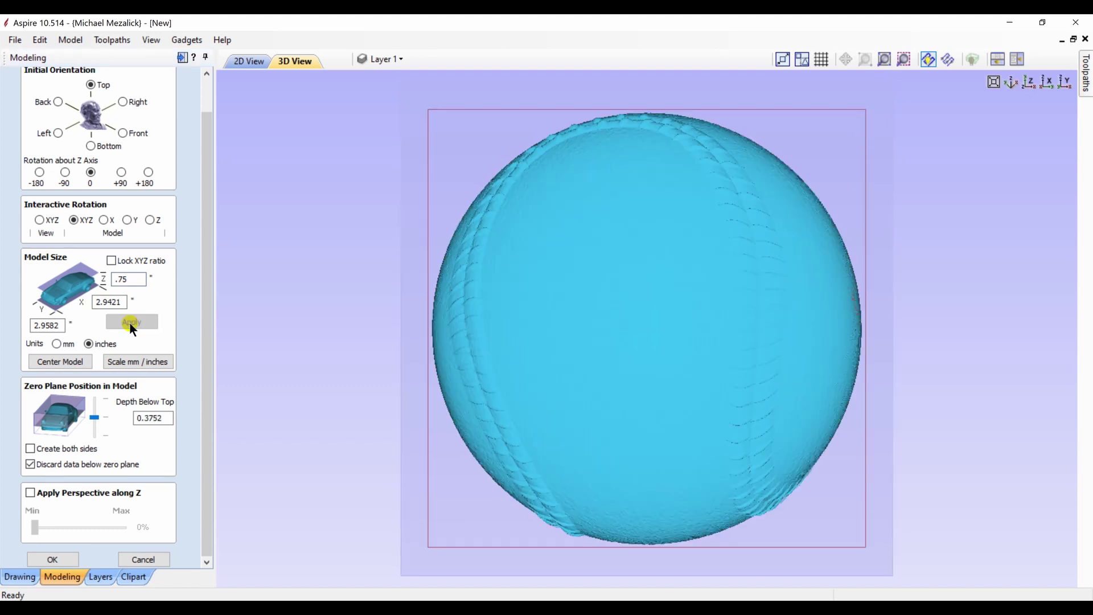
{"action": "left_click", "coordinate": [53, 557]}
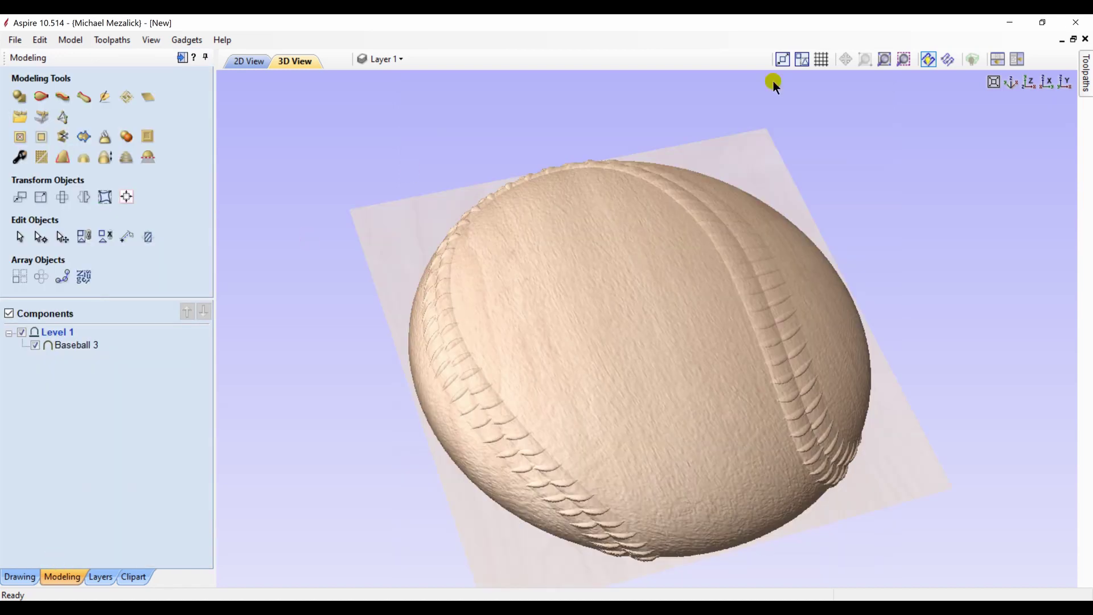
Step: Turn on shadow shading and inspect the flattened baseball relief from above and at an angle
{"action": "left_click", "coordinate": [1030, 82]}
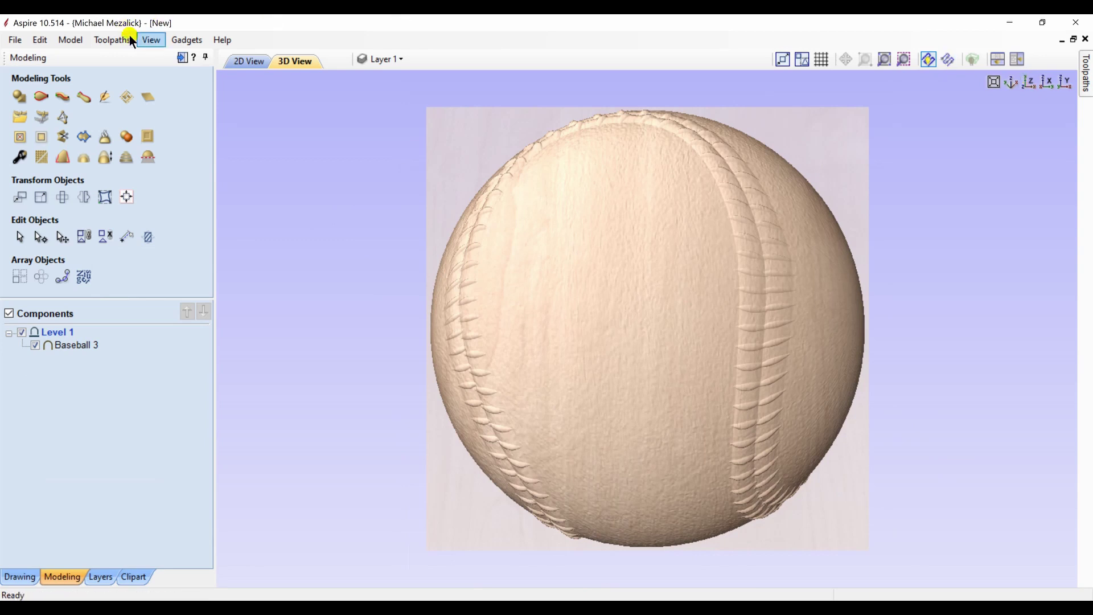
{"action": "left_click", "coordinate": [153, 39]}
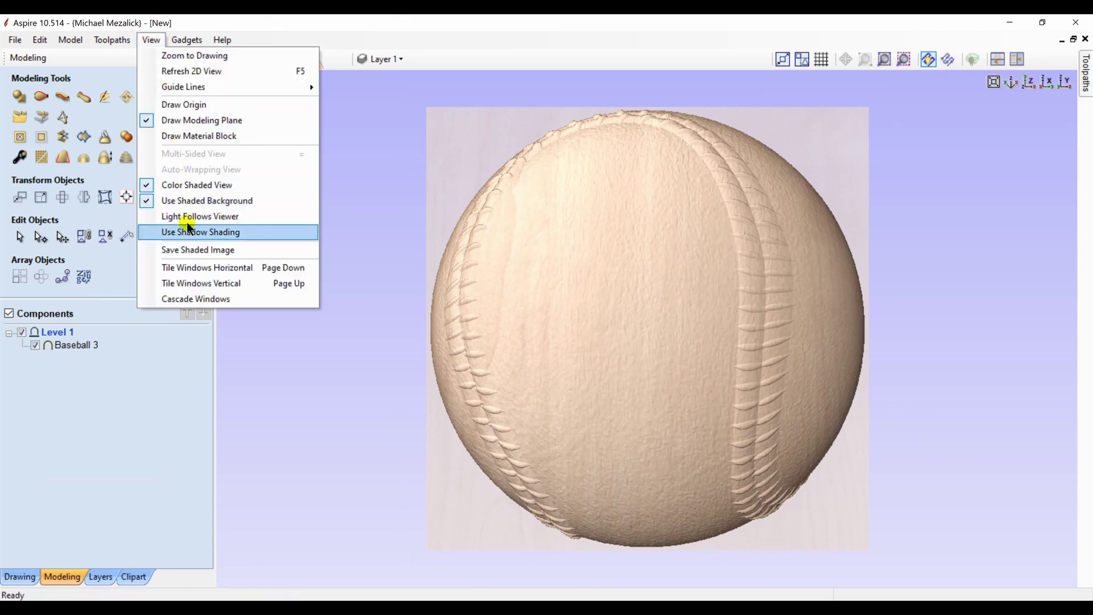
{"action": "left_click", "coordinate": [188, 232]}
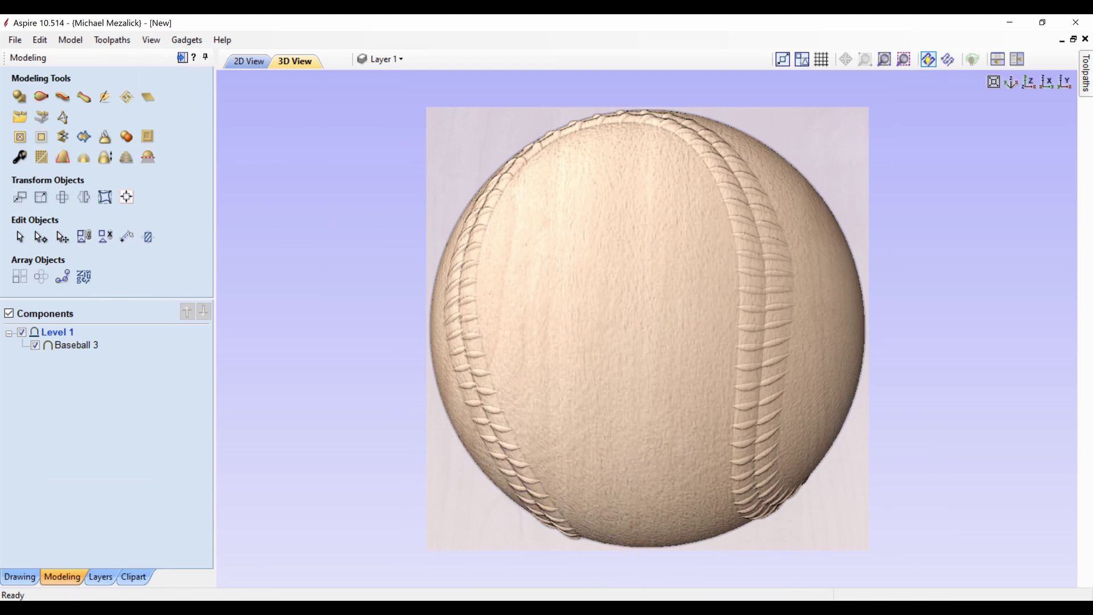
{"action": "left_click_drag", "start_coordinate": [626, 548], "coordinate": [717, 359]}
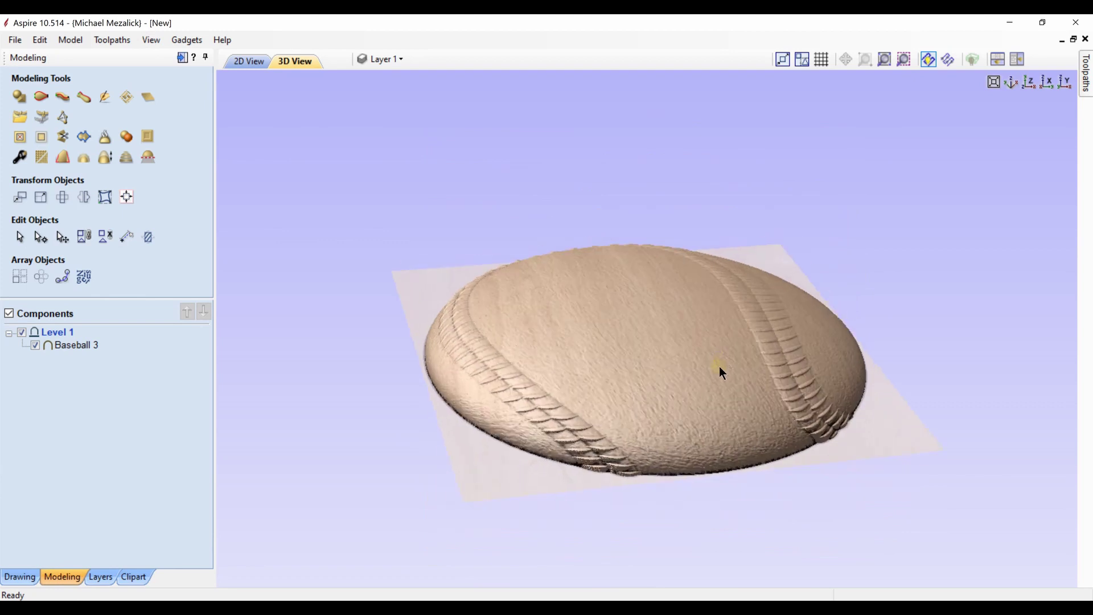
{"action": "left_click_drag", "start_coordinate": [687, 426], "coordinate": [616, 469]}
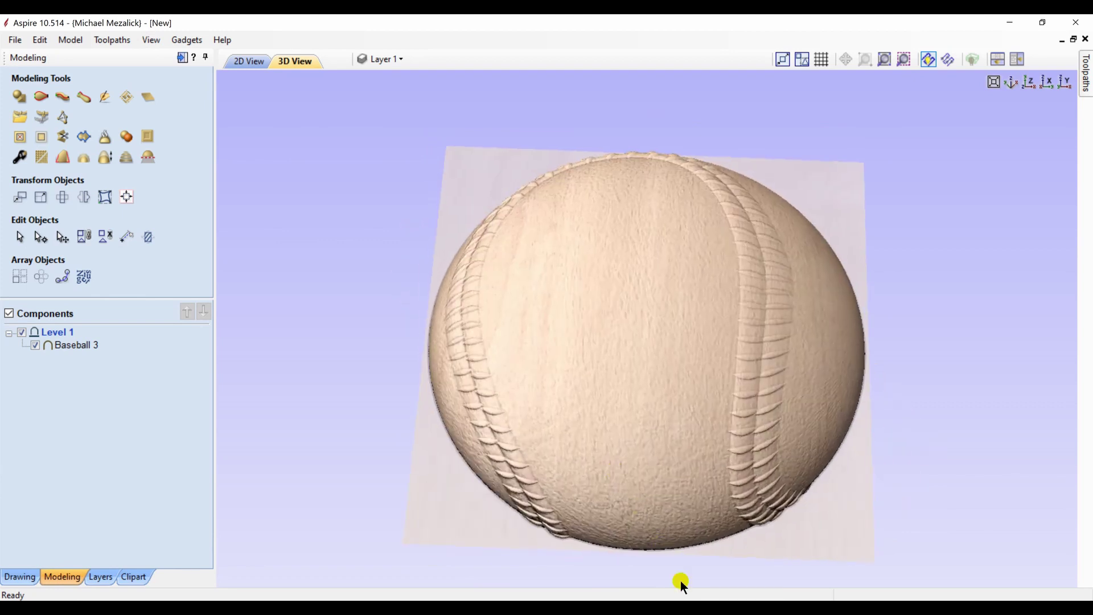